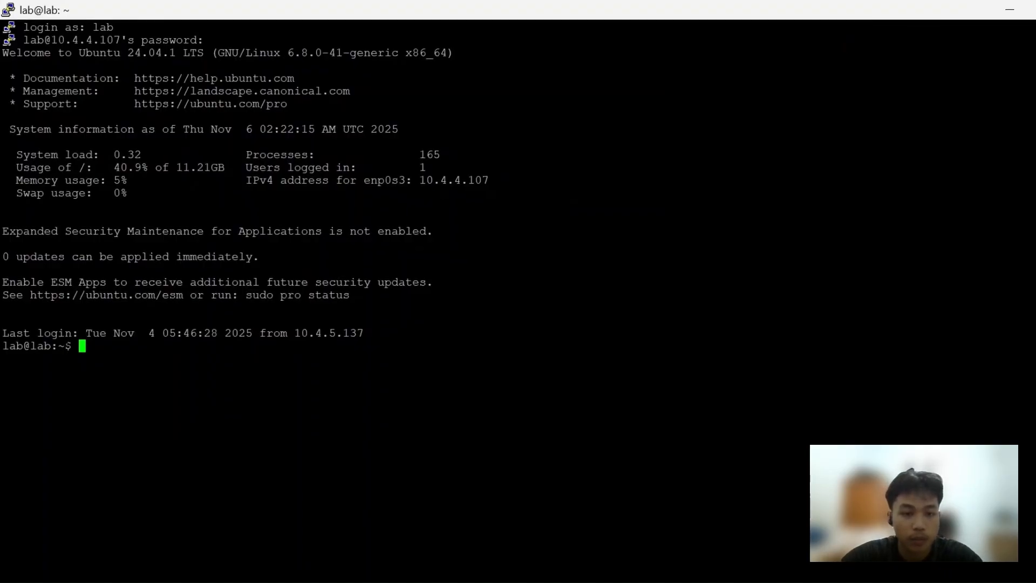
Refresh the package lists with sudo apt update
type("sudo apt up")
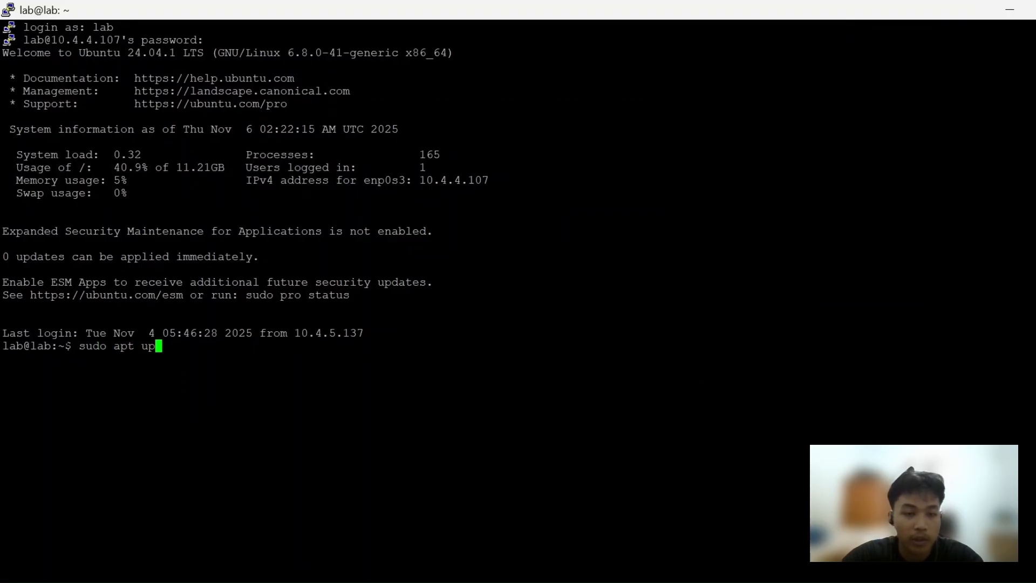
type("date")
key("Return")
key("Return")
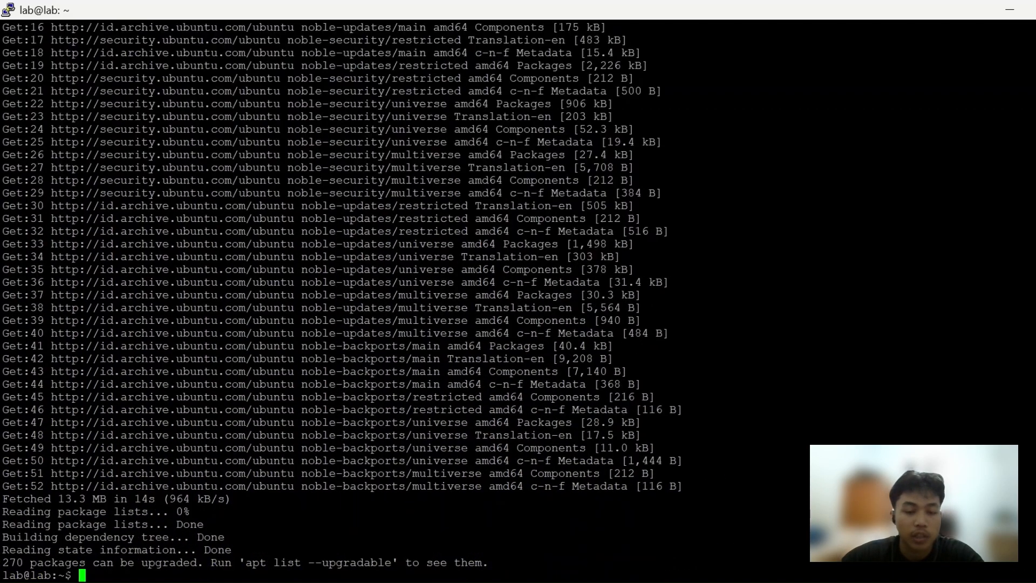
Install the snmp and snmpd packages through apt with administrator rights, accepting prompts automatically with -y
type("sudo apt i")
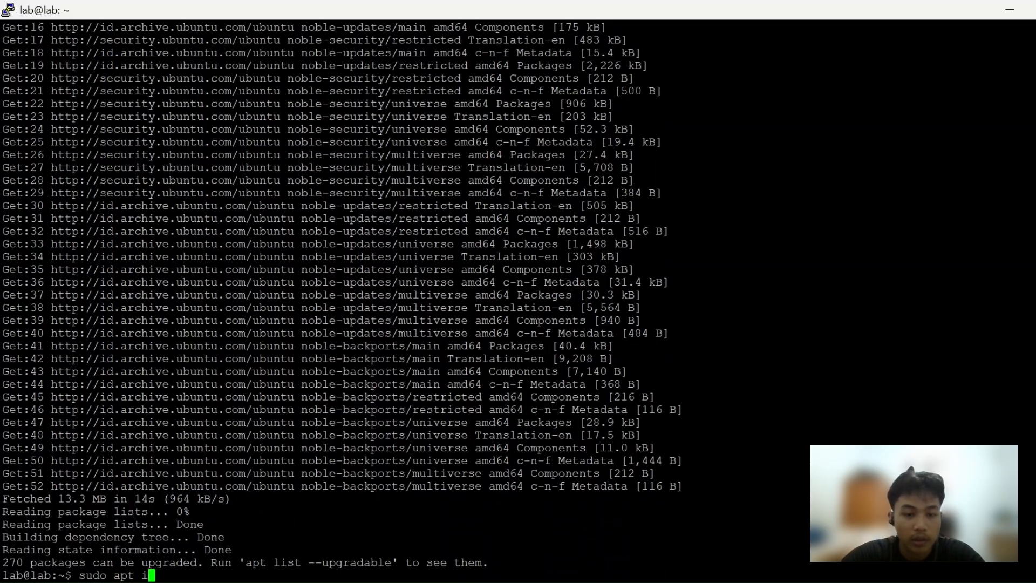
type("nsta")
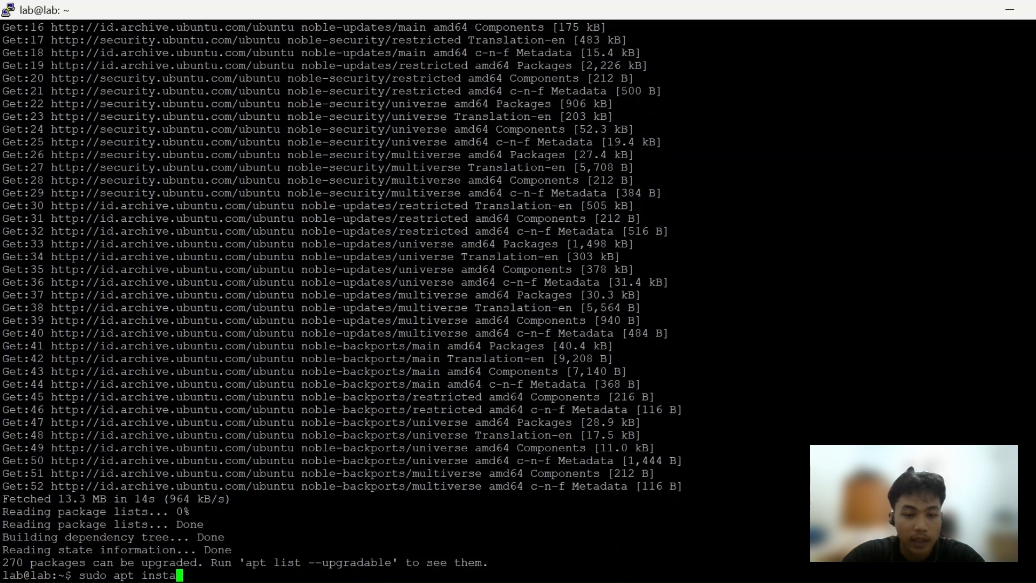
type("ll snmp snmpd")
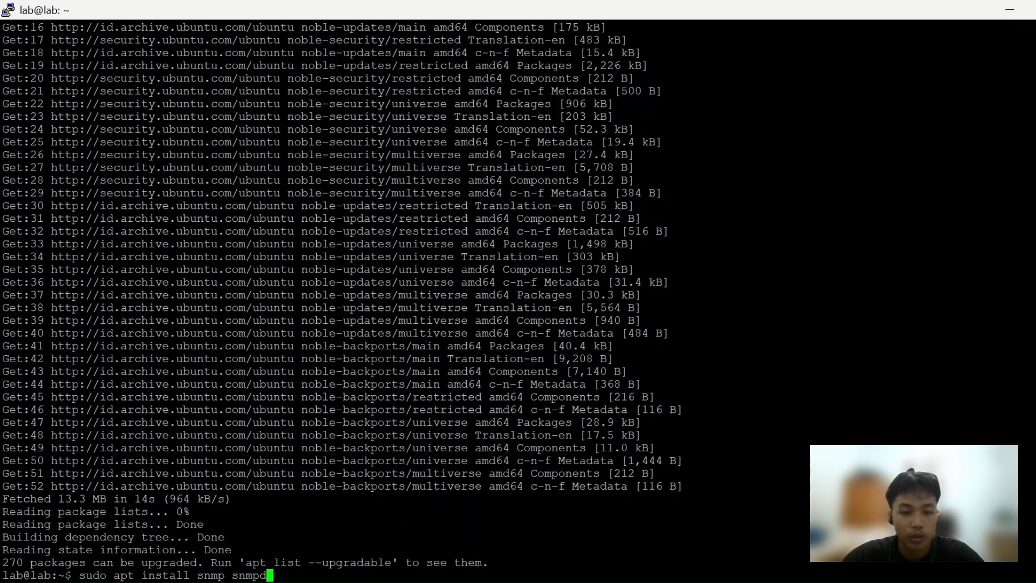
type(" -y")
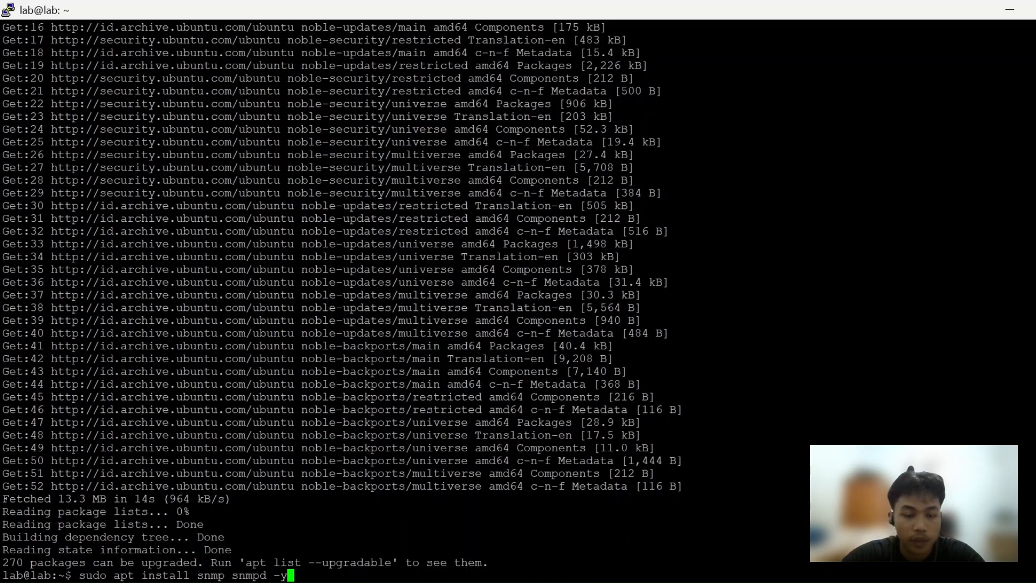
key("Return")
Open /etc/snmp/snmpd.conf in nano with administrator rights
type("sud")
type("o nano")
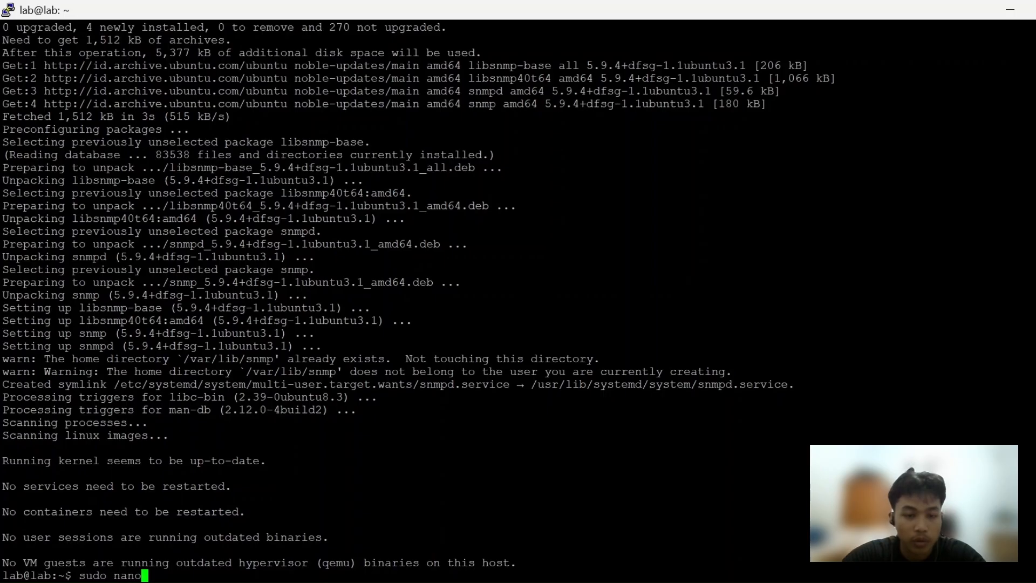
type(" /etc")
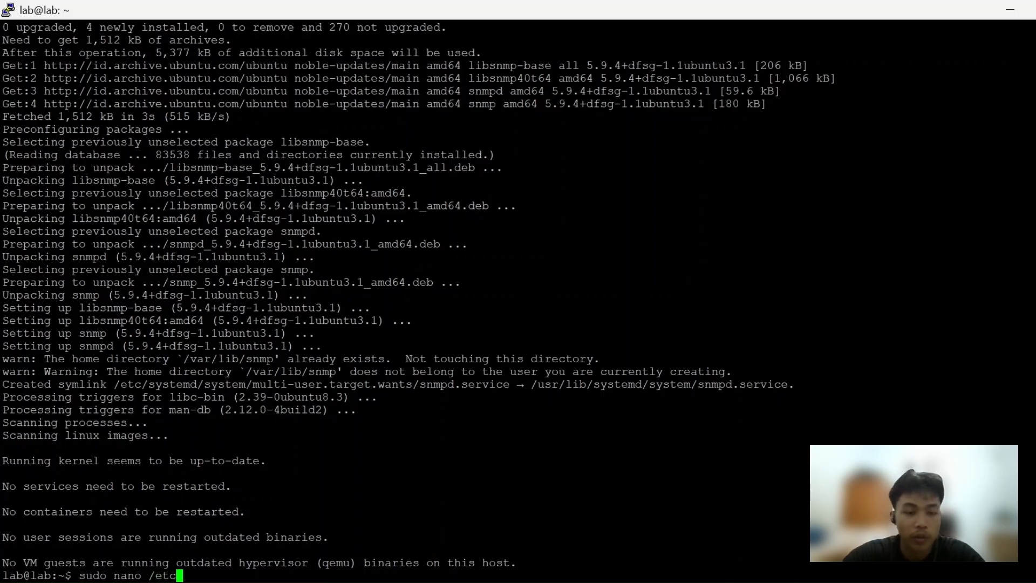
type("/snm")
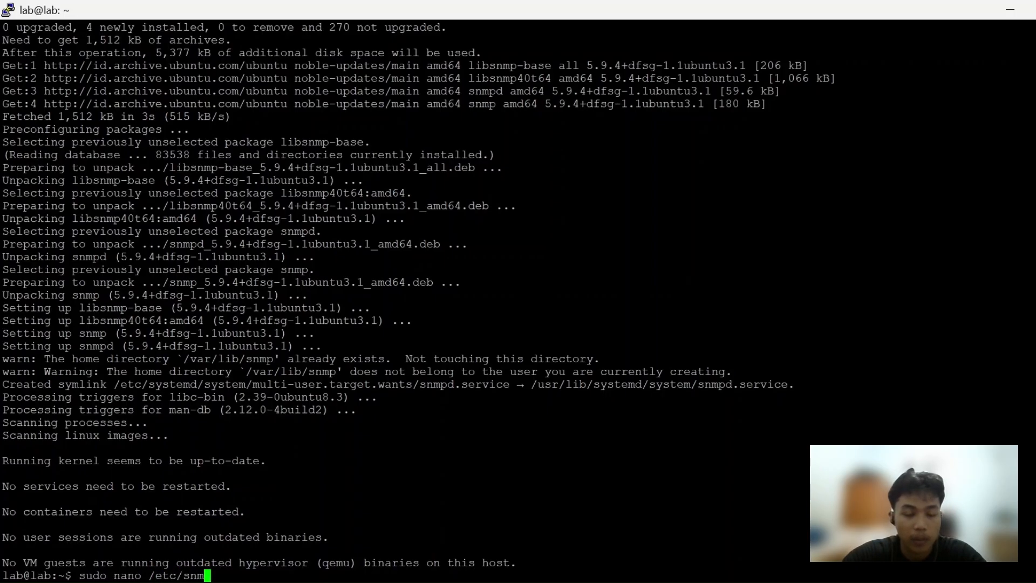
type("p/snm")
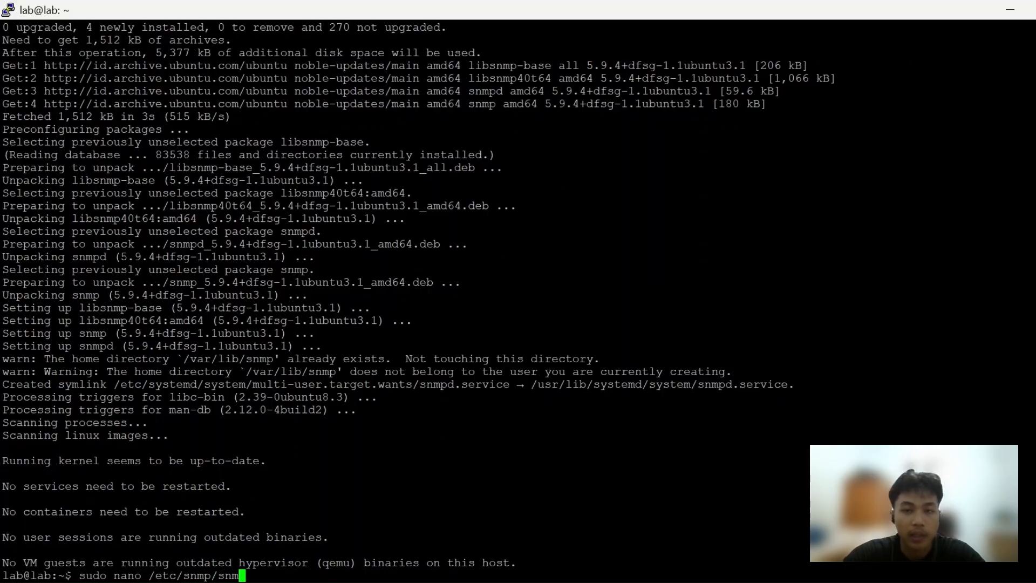
type("pd")
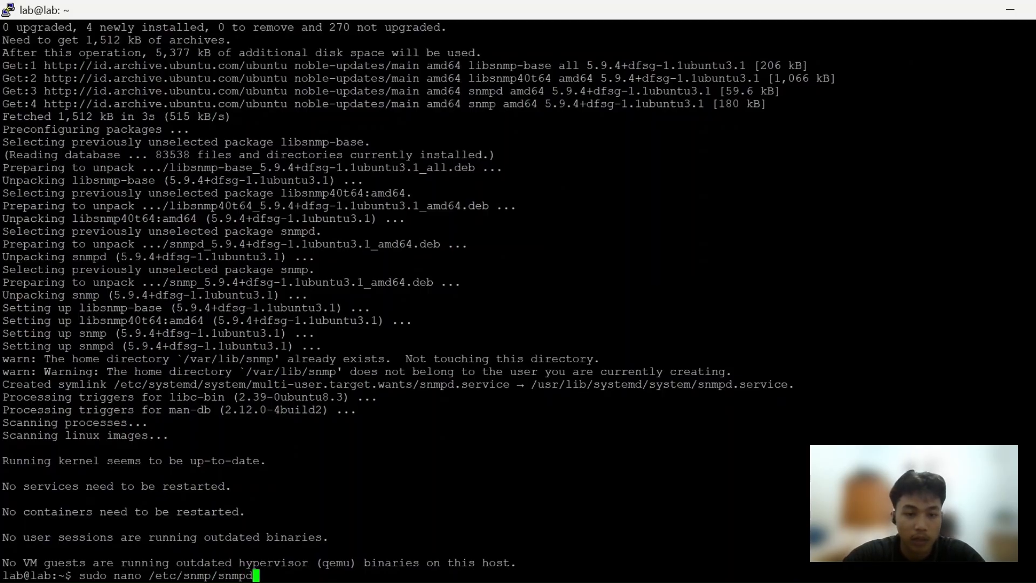
type(".conf")
key("Return")
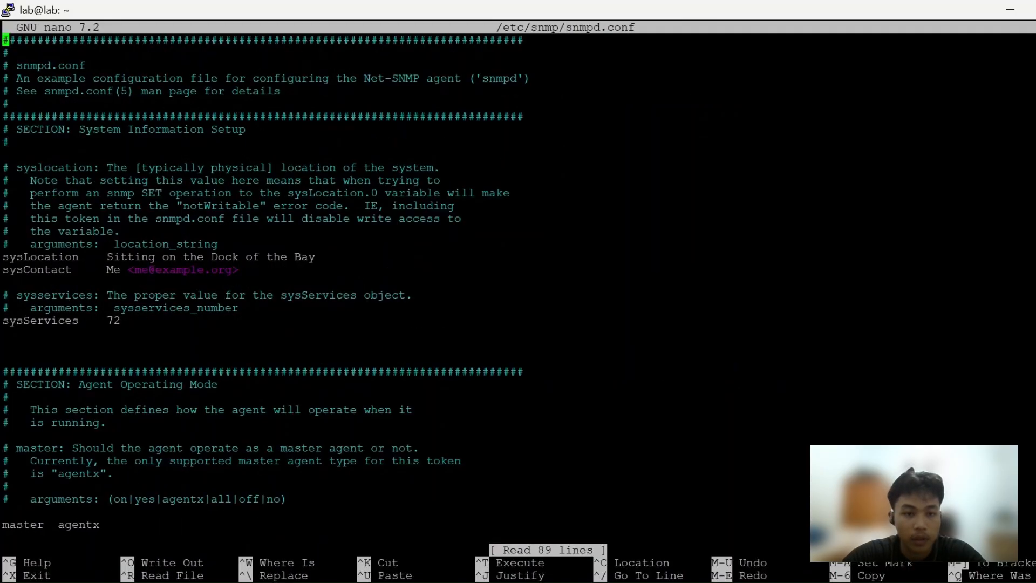
Replace the agentaddress value in the Agent Operating Mode section with udp:161
key("Down")
key("Down")
key("Down")
key("Down")
key("Down")
key("Down")
key("Down")
key("Down")
key("Down")
key("Down")
key("Down")
key("Down")
key("Down")
key("Down")
key("Down")
key("Down")
key("Down")
key("Down")
key("Down")
key("Down")
key("Down")
key("Down")
key("Down")
key("Down")
key("Down")
key("Down")
key("Down")
key("Down")
key("Down")
key("Down")
key("Down")
key("Down")
key("Down")
key("Down")
key("Down")
key("Down")
key("Down")
key("Down")
key("Down")
key("Down")
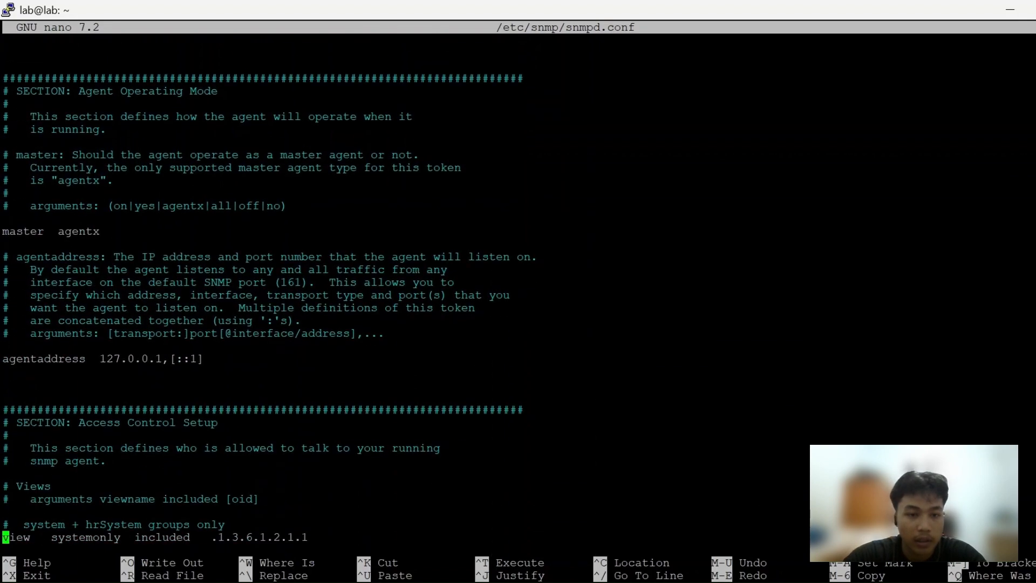
key("Up")
key("Up")
key("Up")
key("Up")
key("Up")
key("Up")
key("Up")
key("Up")
key("Up")
key("Up")
key("Up")
key("Up")
key("Up")
key("Up")
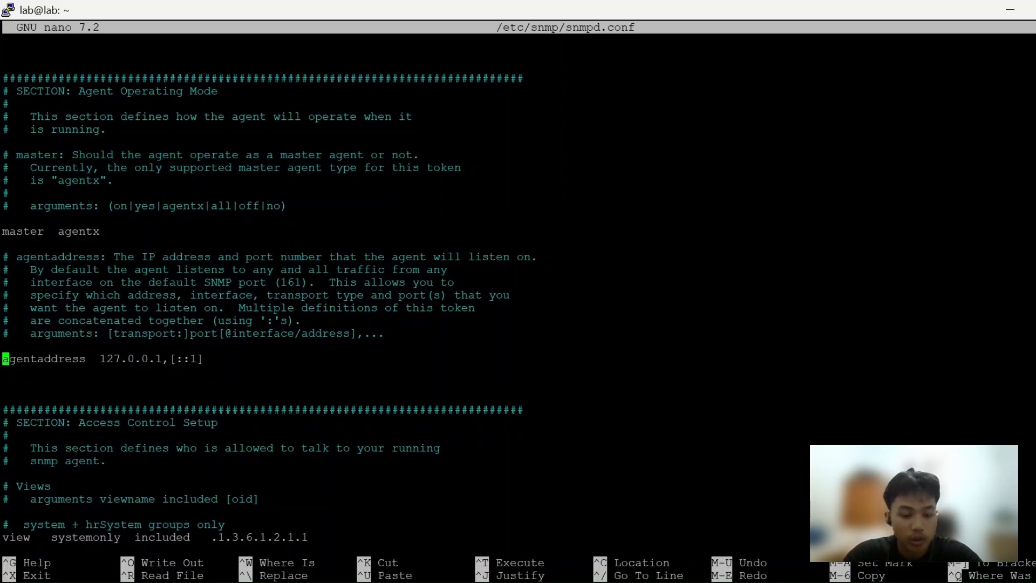
key("Right")
key("Right")
key("Right")
key("Right")
key("Right")
key("Right")
key("Right")
key("Right")
key("Right")
key("Right")
key("Right")
key("Right")
key("Right")
key("Right")
key("Right")
key("Right")
key("Right")
key("Right")
key("Right")
key("Right")
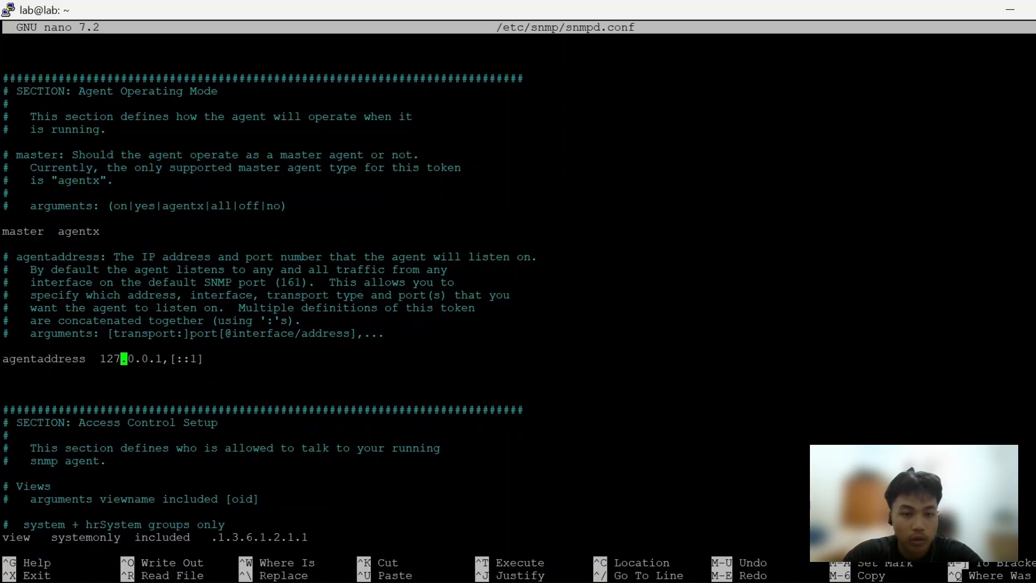
key("Right")
key("Right")
key("Right")
key("Right")
key("Right")
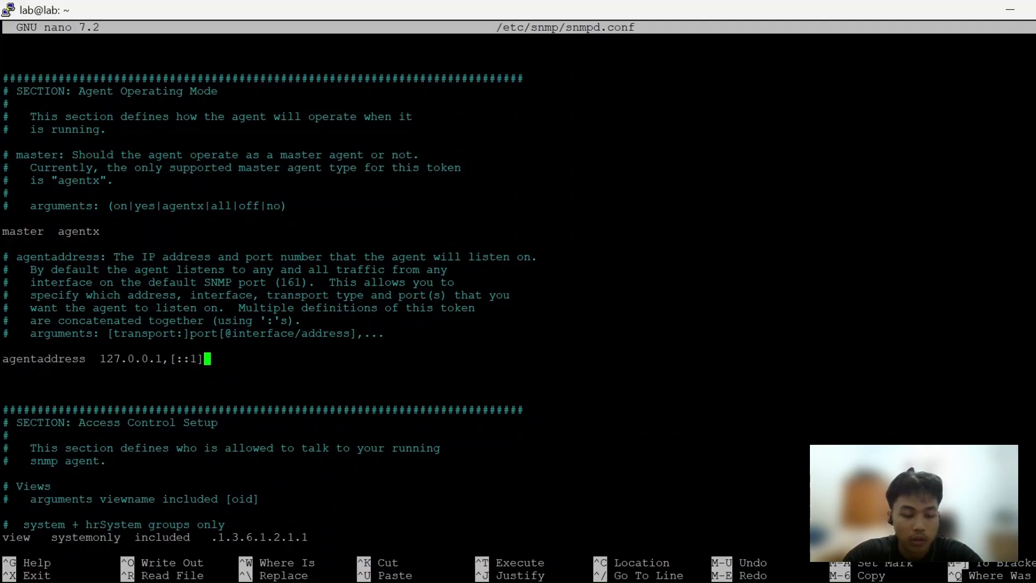
key("BackSpace")
key("BackSpace")
key("BackSpace")
key("BackSpace")
key("BackSpace")
key("BackSpace")
key("BackSpace")
key("BackSpace")
key("BackSpace")
key("BackSpace")
key("BackSpace")
key("BackSpace")
key("BackSpace")
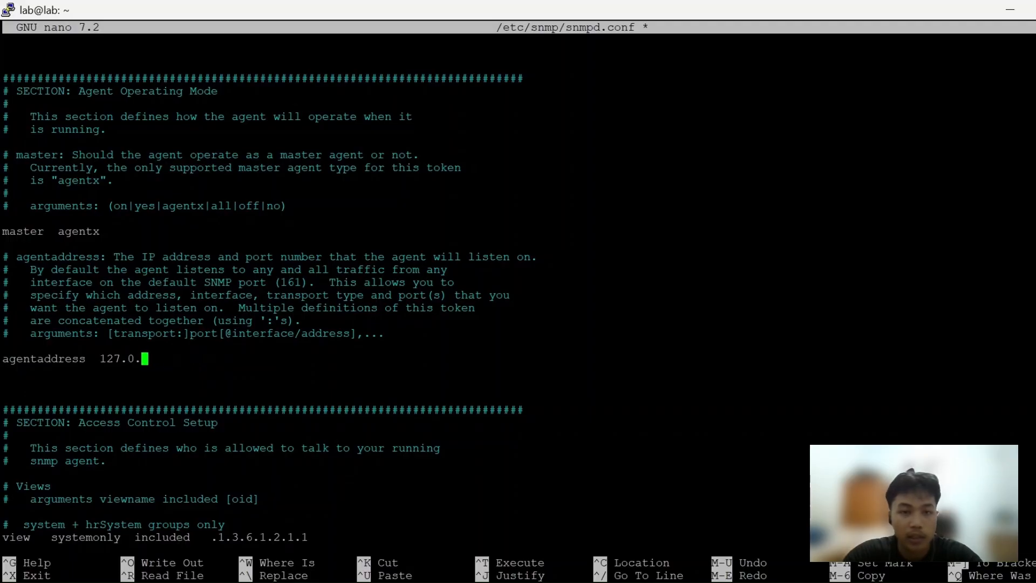
key("BackSpace")
key("BackSpace")
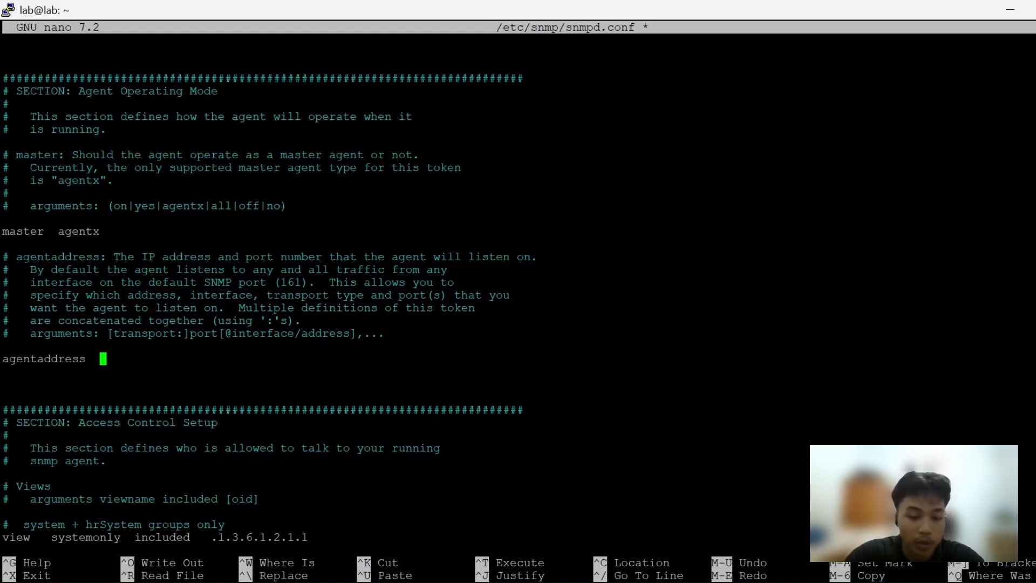
type("udp")
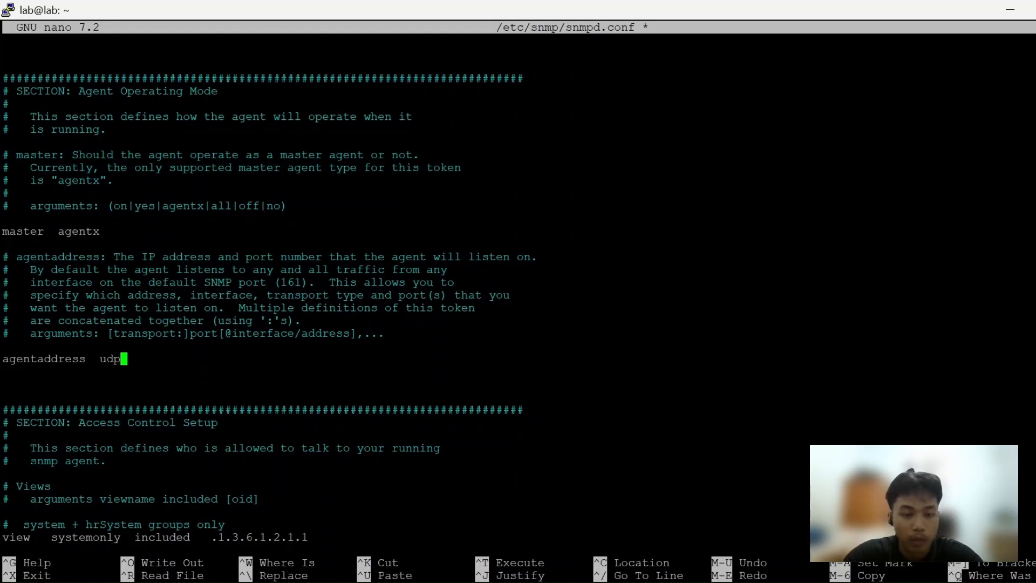
type(":161")
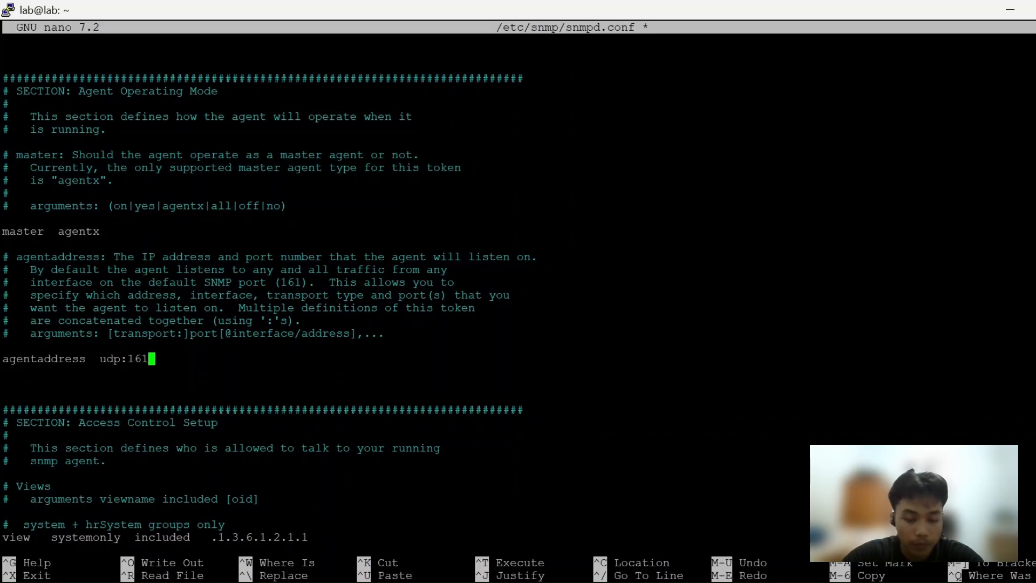
type(",udp6")
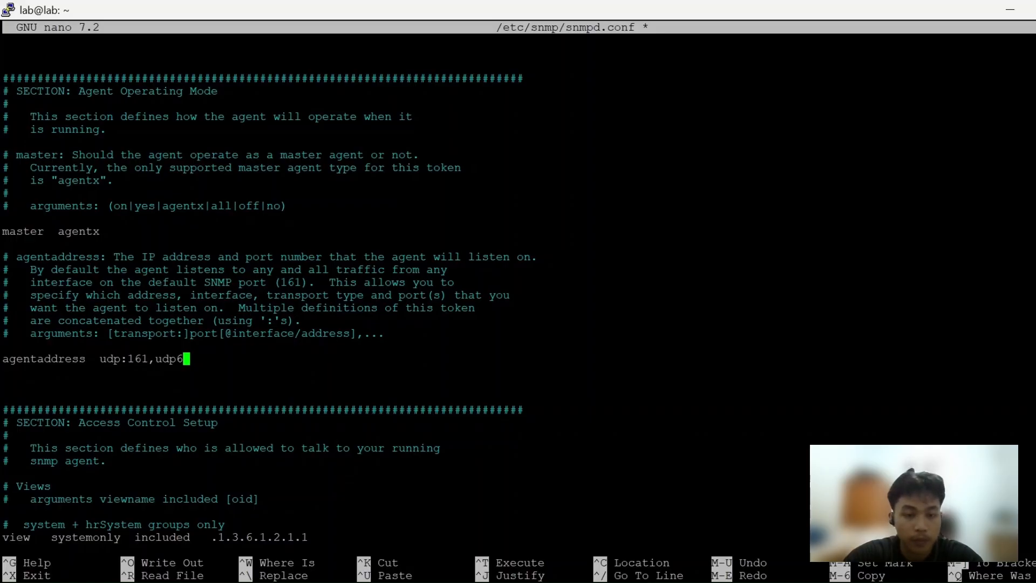
Append the IPv6 listener ,udp6:[::]:161 to the agentaddress line
type(":")
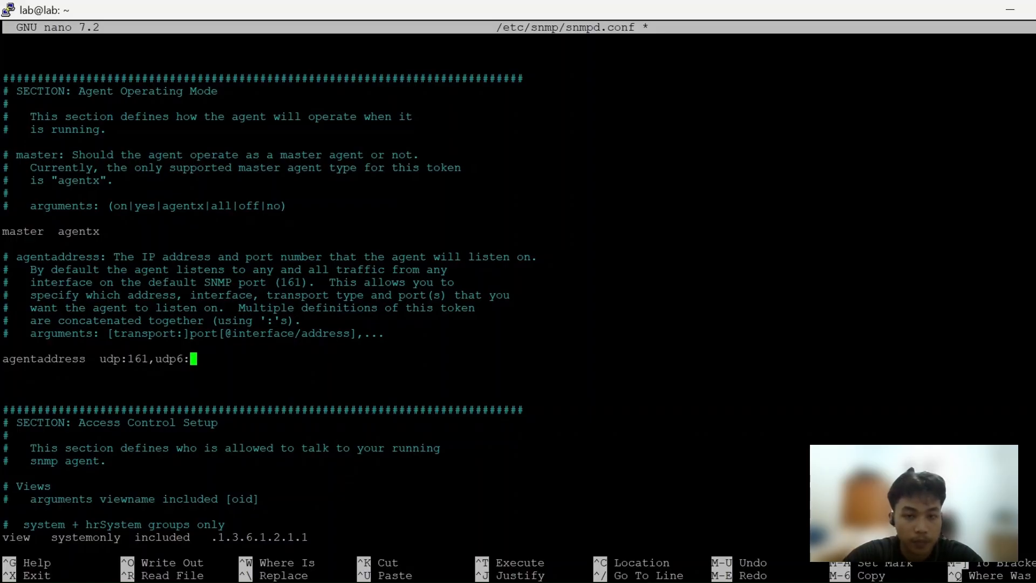
type("[::];")
key("BackSpace")
type(":161")
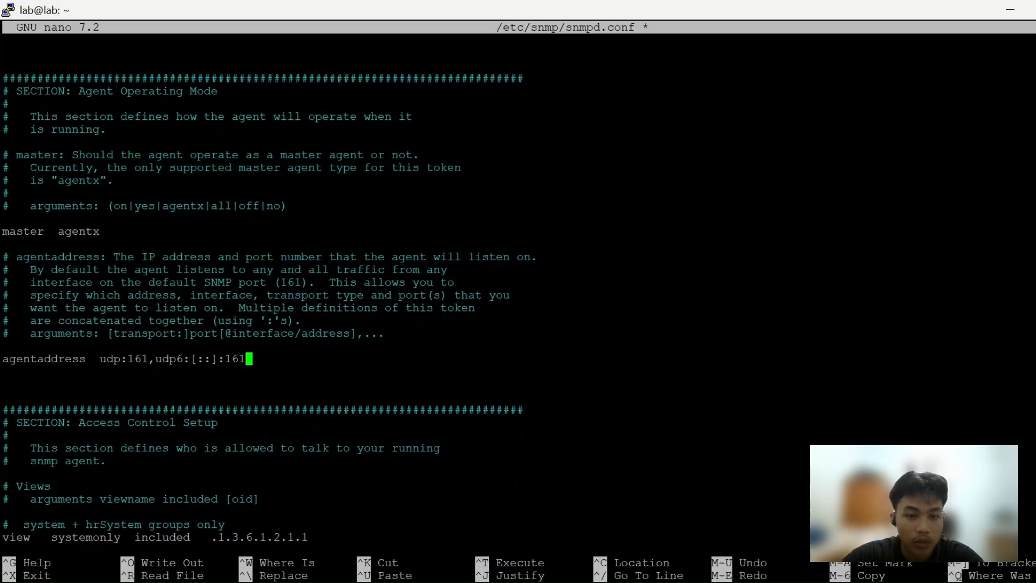
Save the changes to snmpd.conf under the same name and exit nano
key("Down")
key("Down")
key("Down")
key("Down")
key("Down")
key("Down")
key("Down")
key("Down")
key("ctrl+x")
key("y")
key("Return")
Restart the SNMP daemon with sudo systemctl restart snmpd
type("sudo")
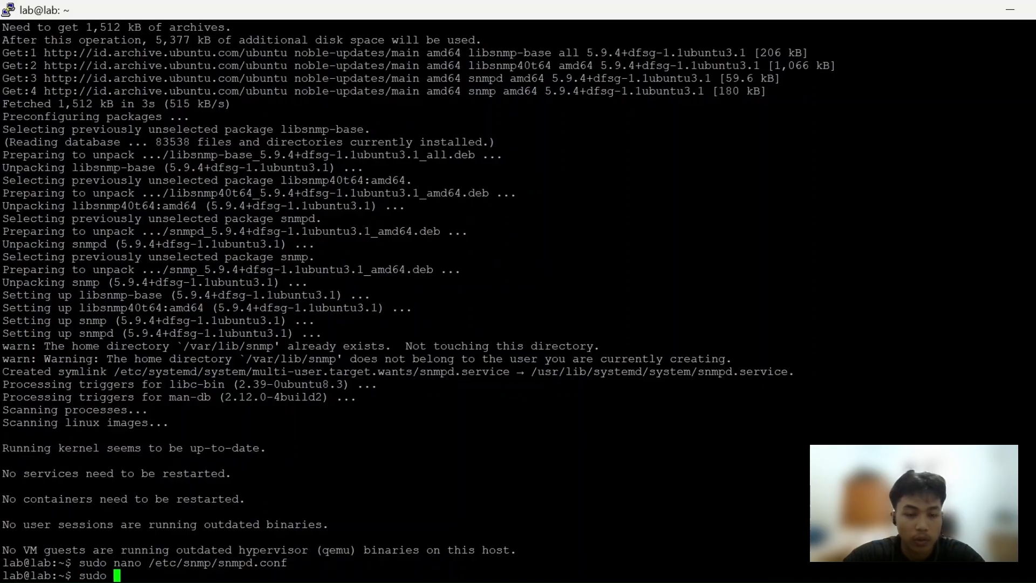
type(" syste")
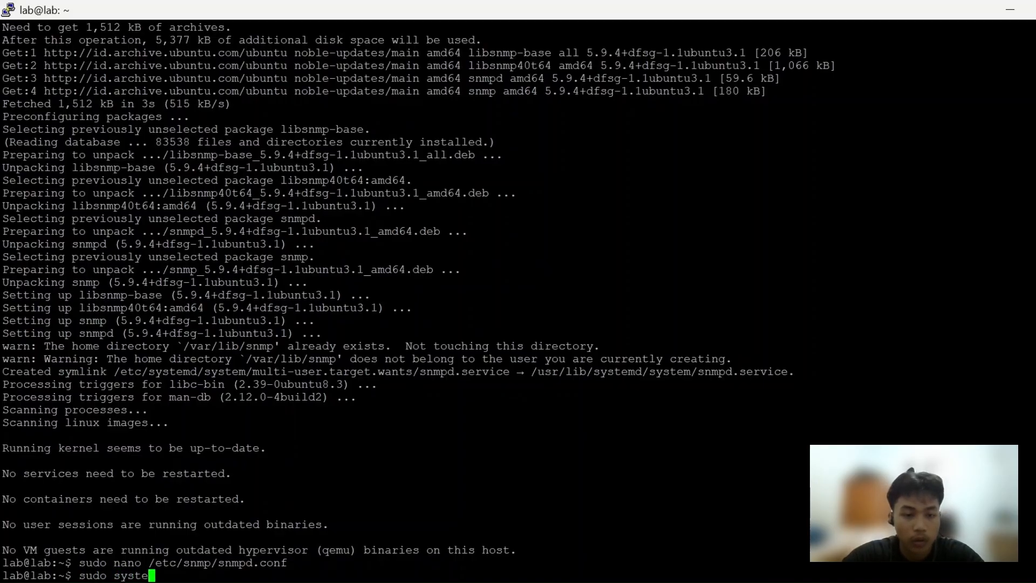
type("mctl resa")
key("BackSpace")
type("tart")
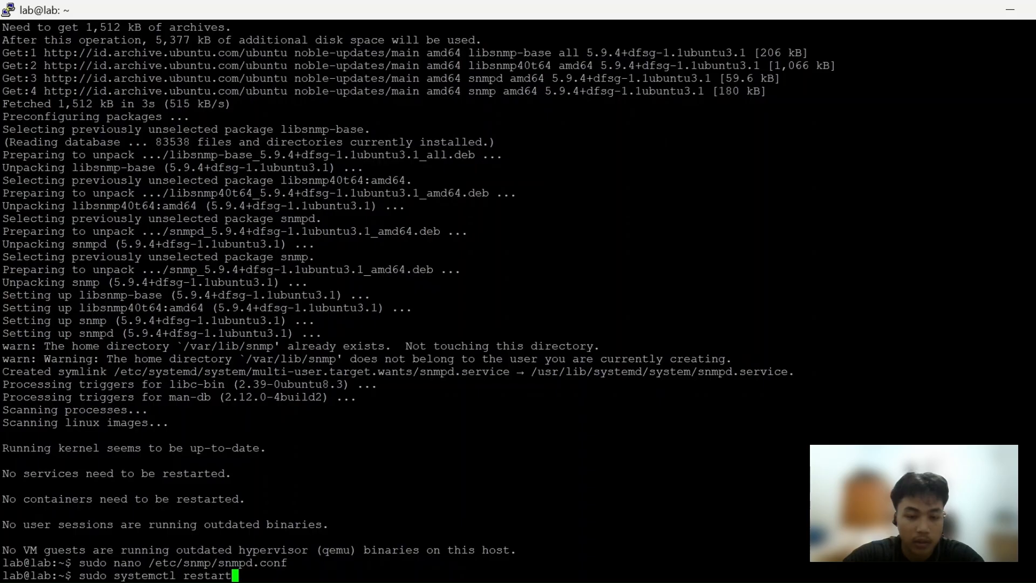
type(" snmpd")
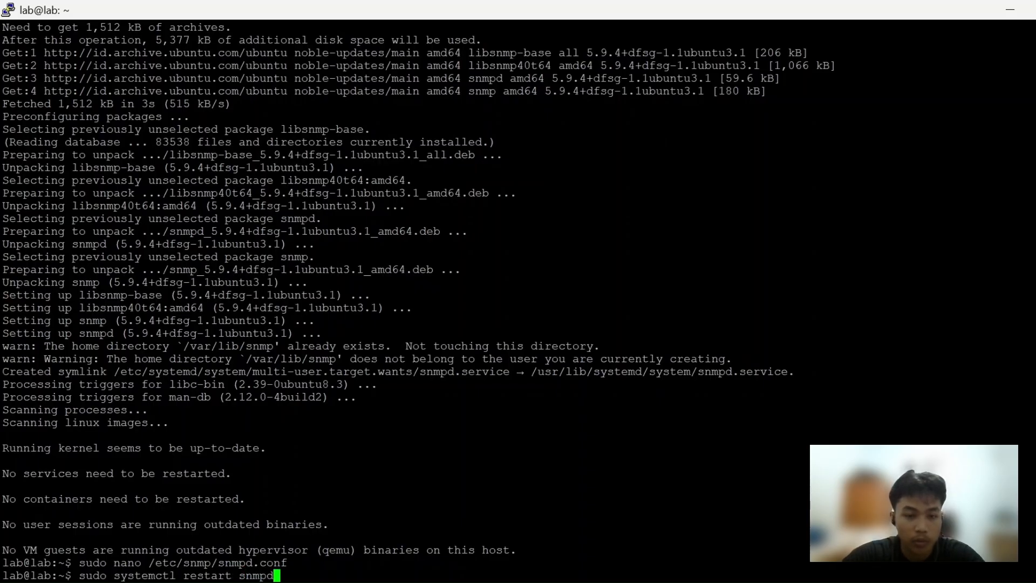
key("Return")
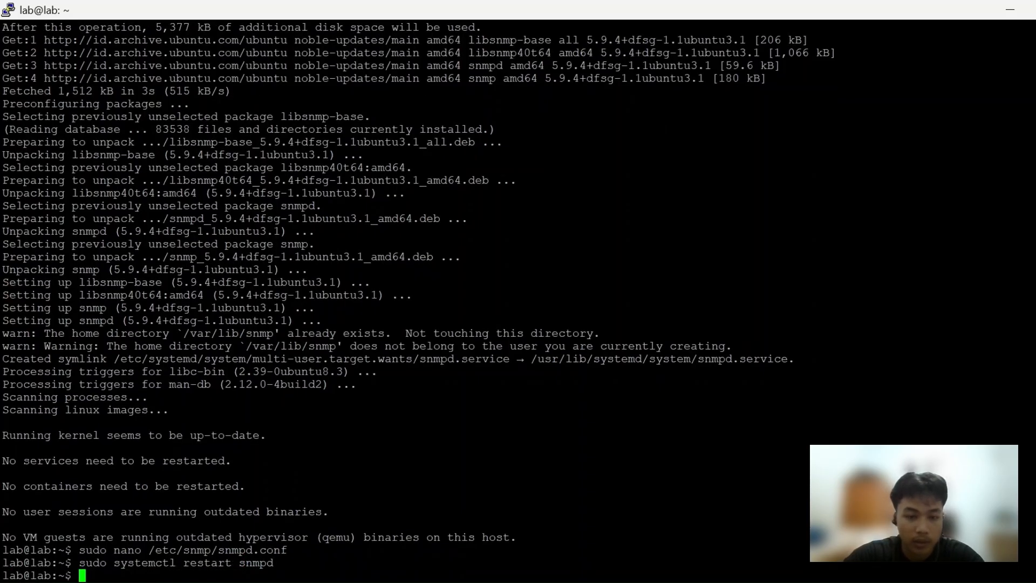
Enable the snmpd service at boot by reusing the previous command as sudo systemctl enable snmpd
key("Up")
key("Left")
key("Left")
key("Left")
key("Left")
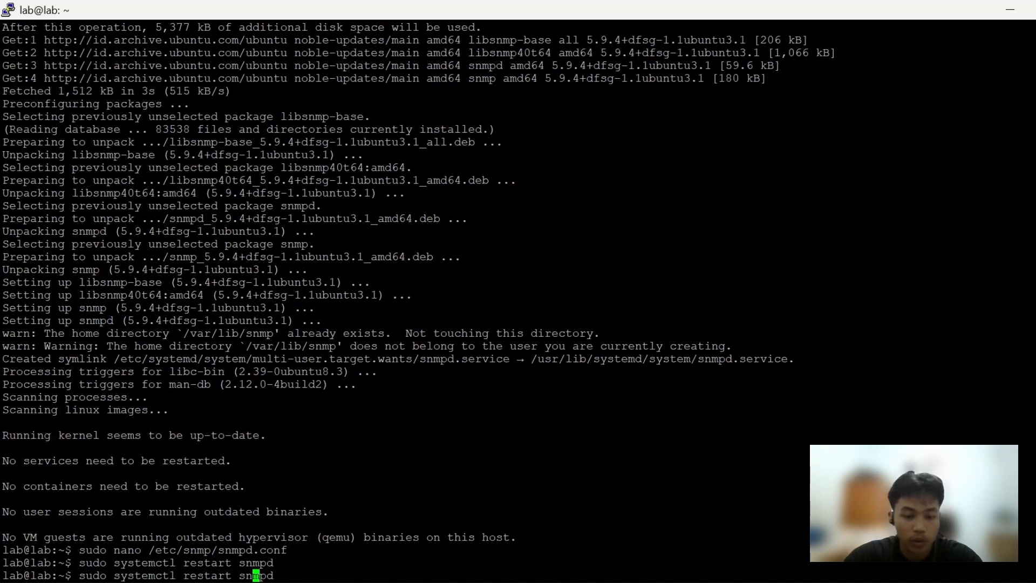
key("Left")
key("Left")
key("BackSpace")
key("BackSpace")
key("BackSpace")
key("BackSpace")
key("BackSpace")
key("BackSpace")
key("BackSpace")
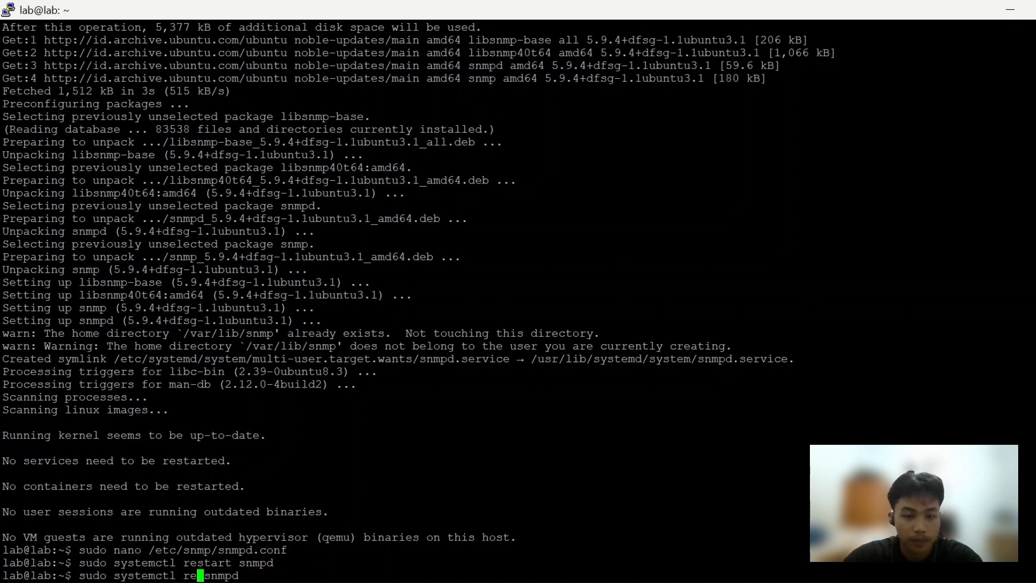
type("enable")
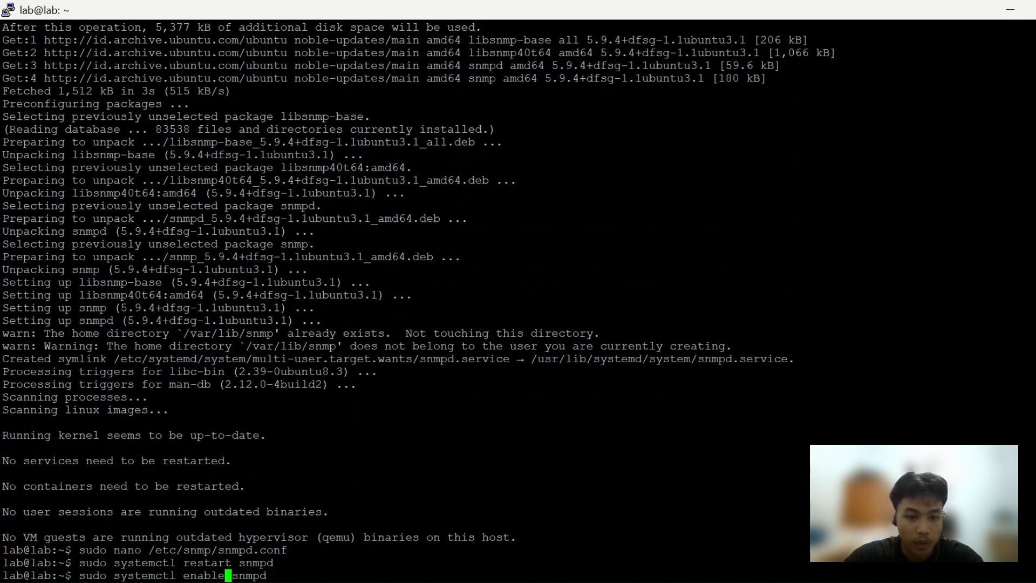
key("Return")
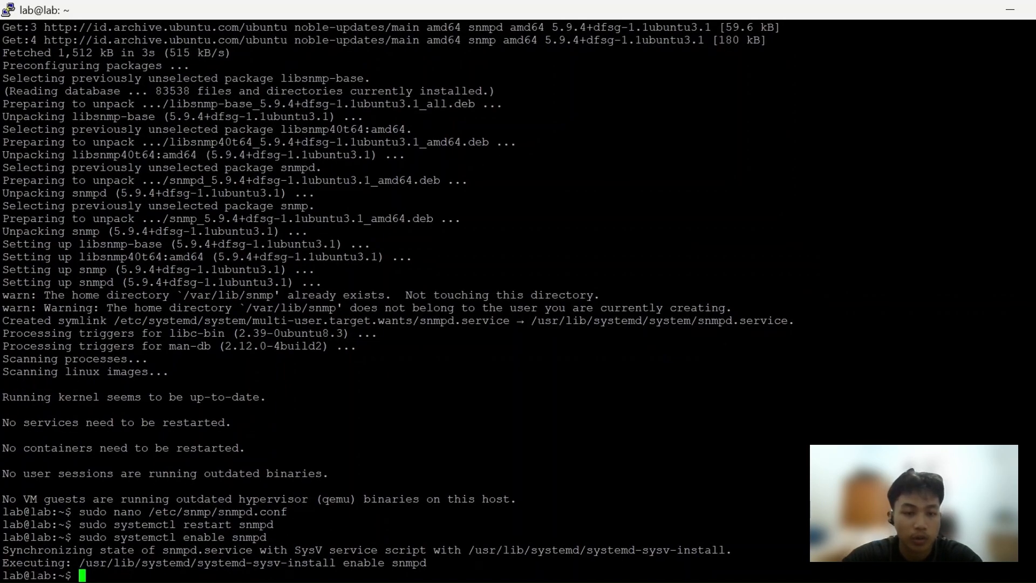
Check the snmpd service state by running sudo systemctl status snmpd
key("Up")
key("Left")
key("Left")
key("Left")
key("Left")
key("Left")
key("Left")
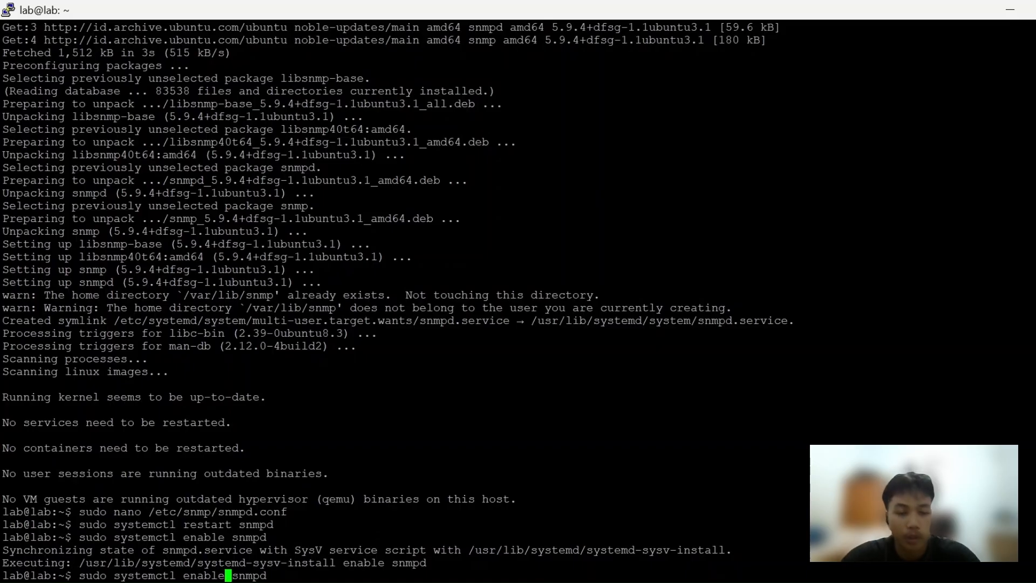
key("BackSpace")
key("BackSpace")
key("BackSpace")
key("BackSpace")
key("BackSpace")
key("BackSpace")
type("status")
key("Return")
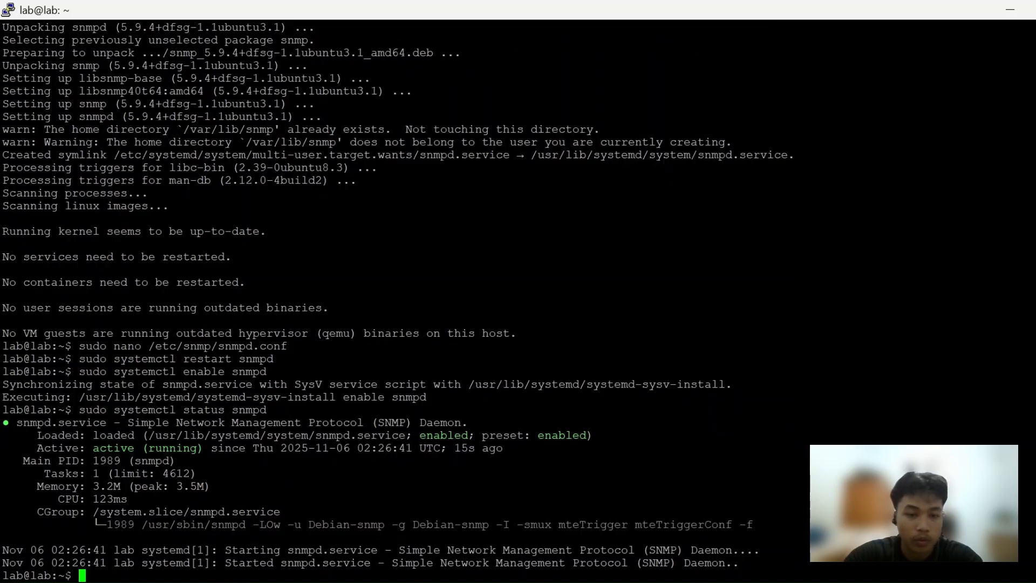
Allow SNMP traffic through the firewall by running sudo ufw allow 161/udp
type("sudo ")
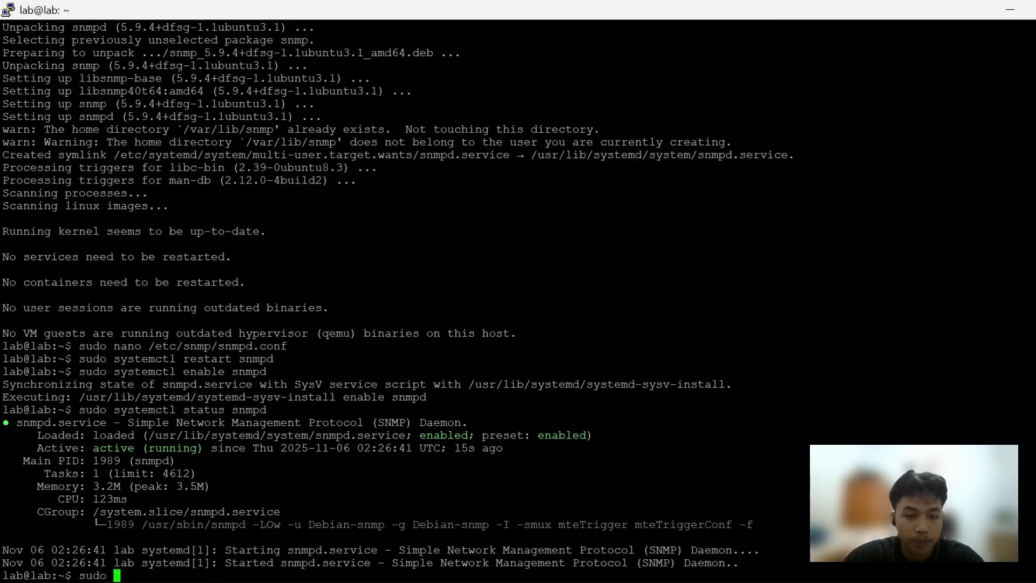
type("ufw allow ")
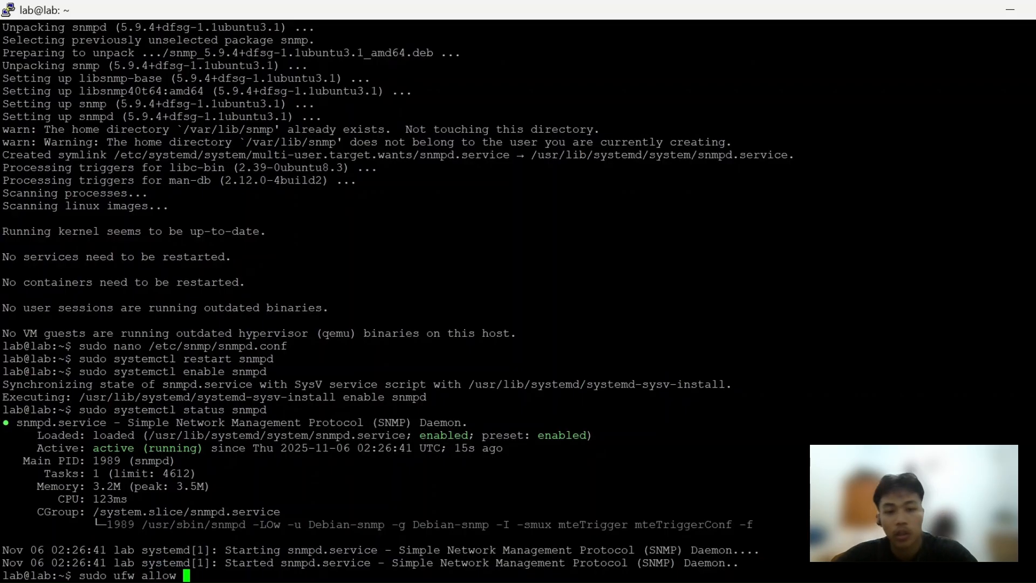
type("161")
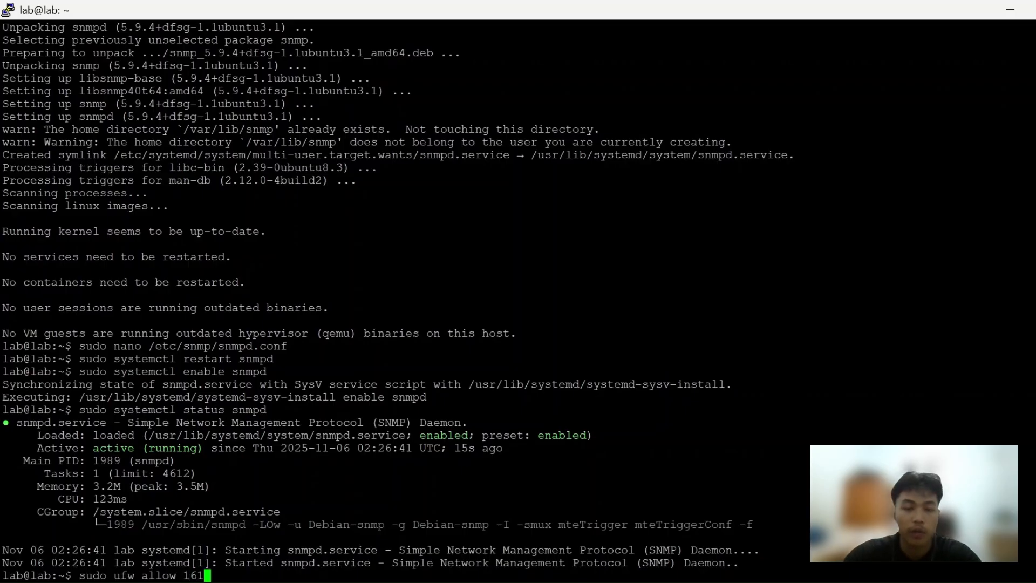
type("/udp")
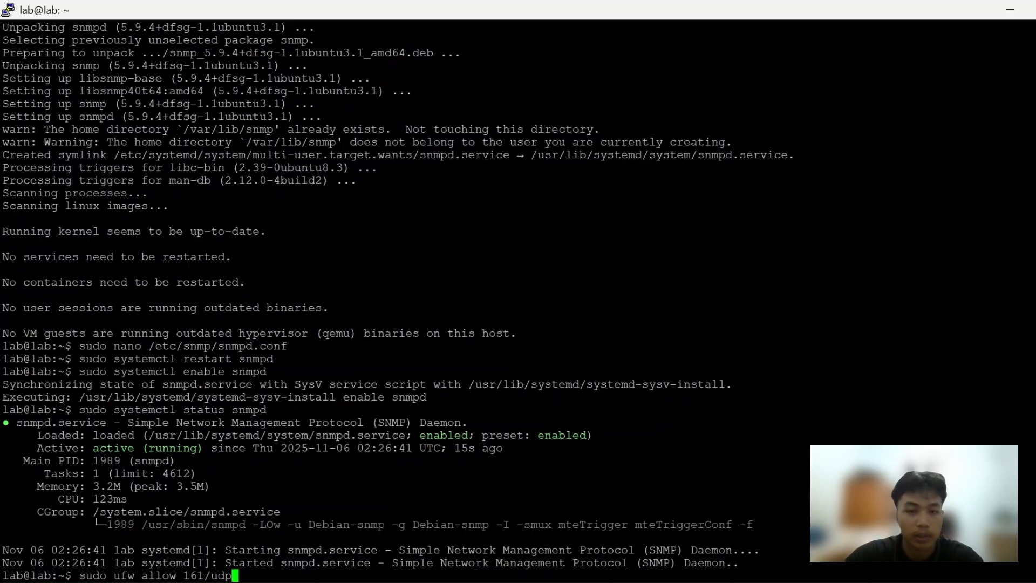
key("Return")
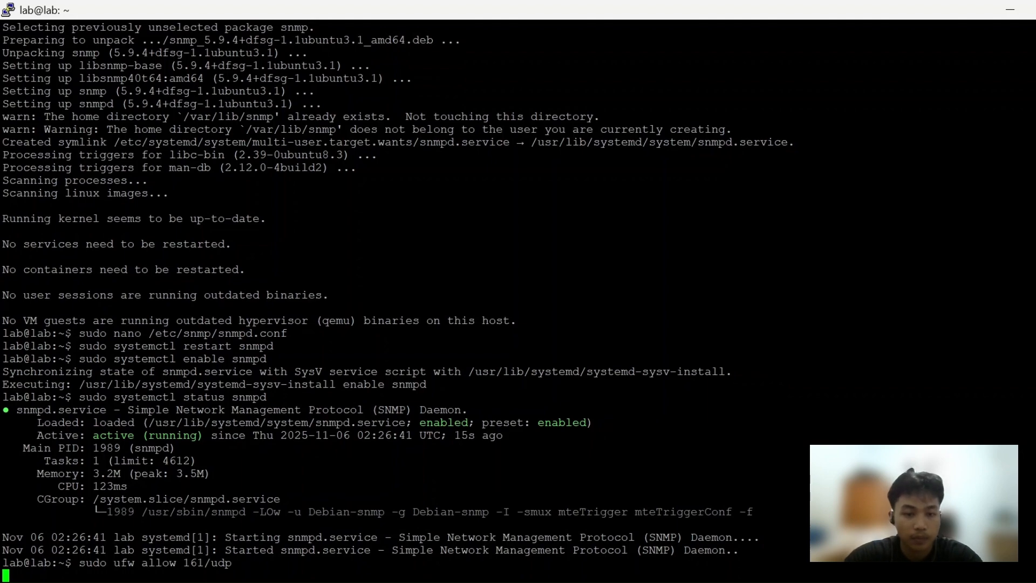
Reload the firewall rules with sudo ufw reload
type("sud")
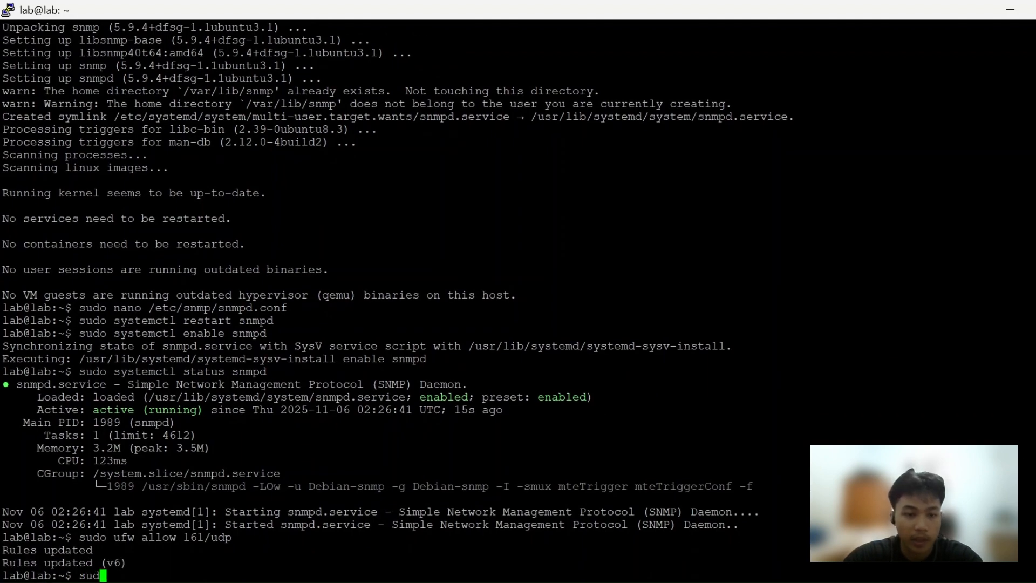
type("o ufw ")
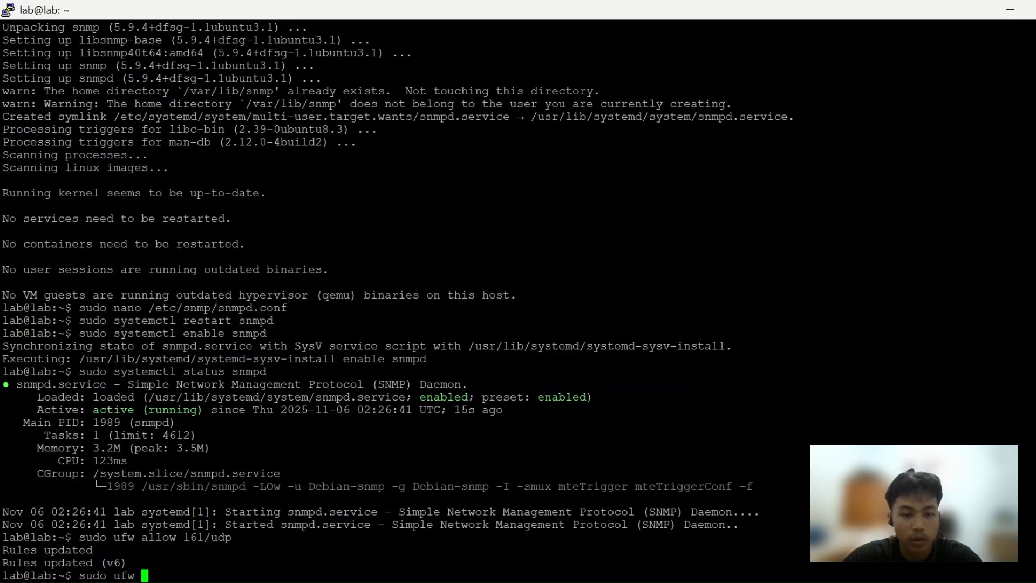
type("reload")
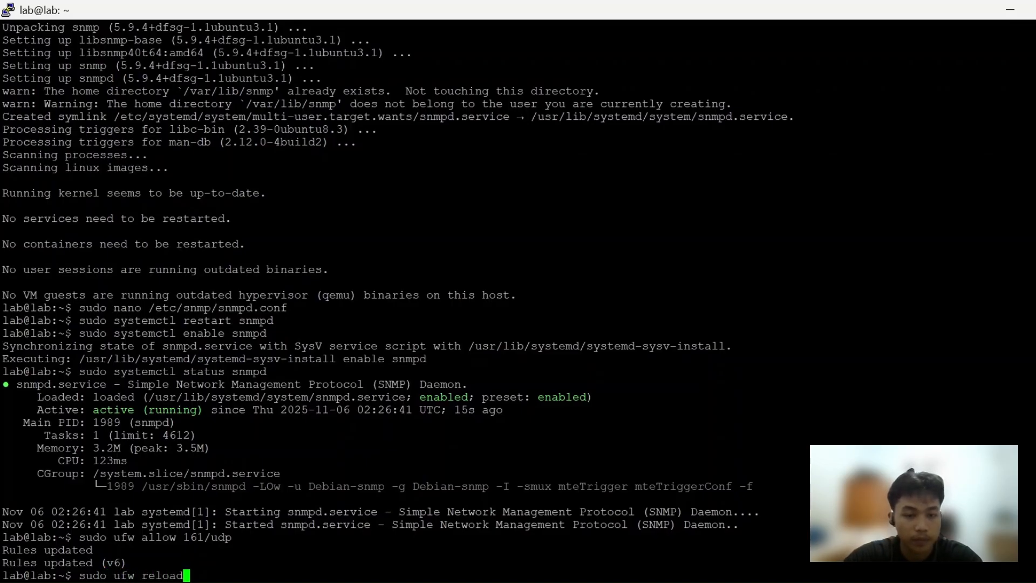
key("Return")
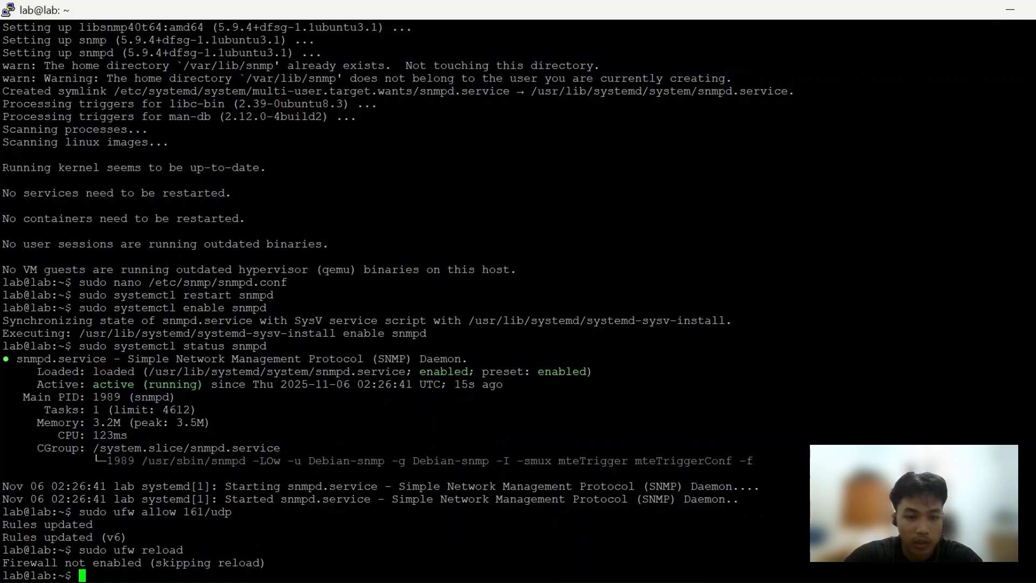
Test the SNMP agent locally by running snmpwalk -v2c -c public localhost
type("snm")
type("p")
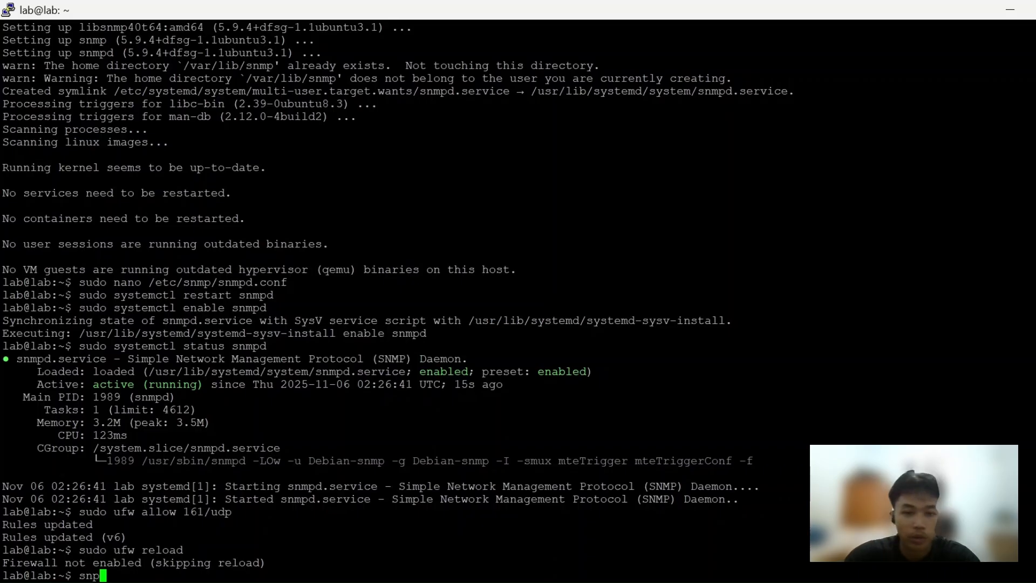
key("BackSpace")
type("mpwa")
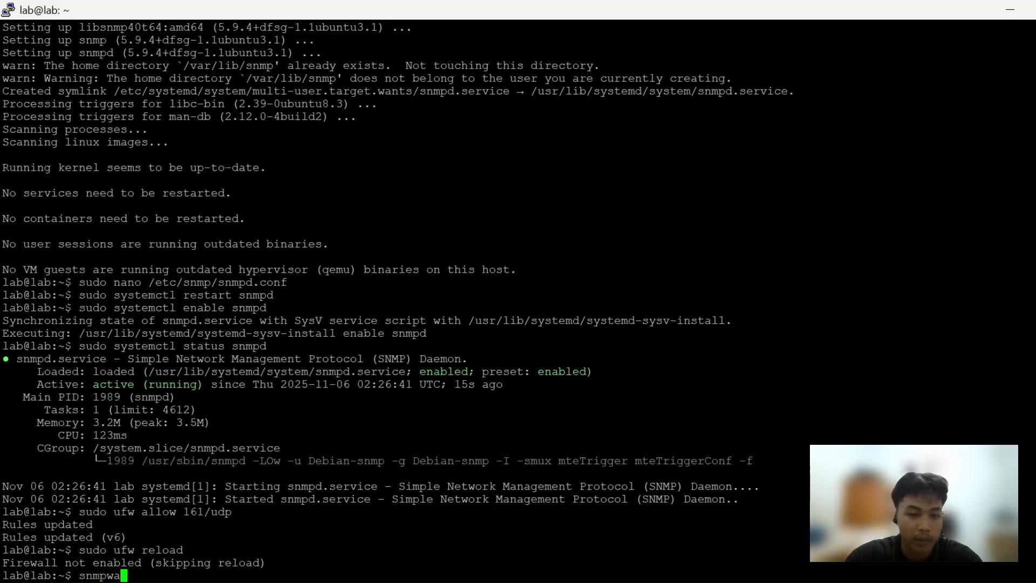
type("lk -2")
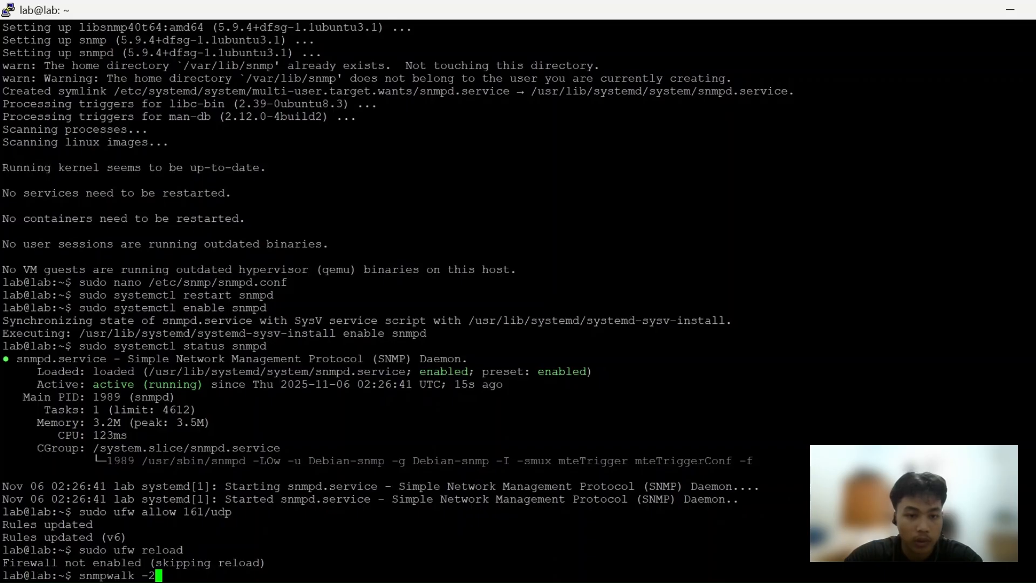
key("BackSpace")
type("v2c")
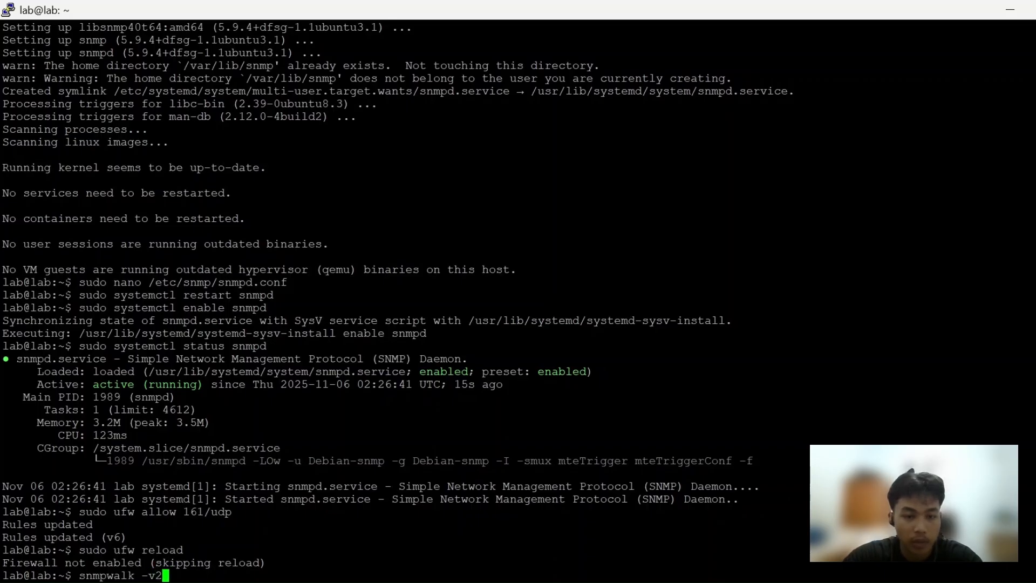
type(" -c pub")
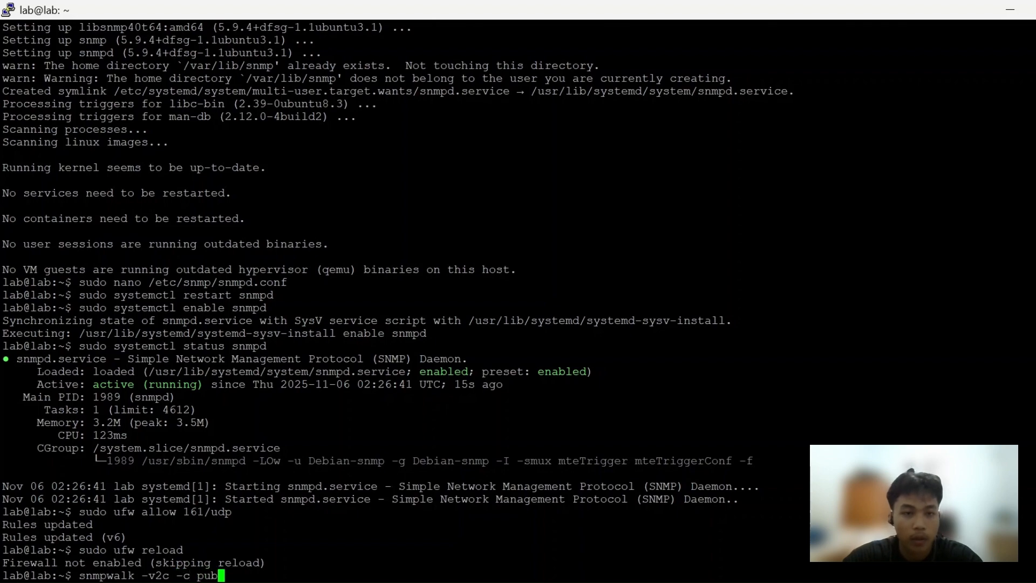
type("lic ")
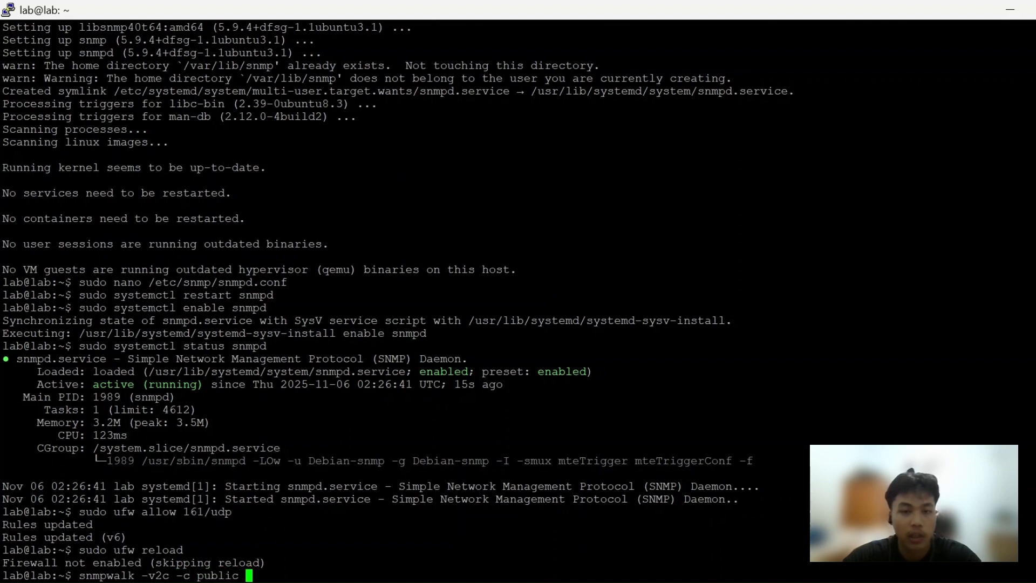
type("localhost")
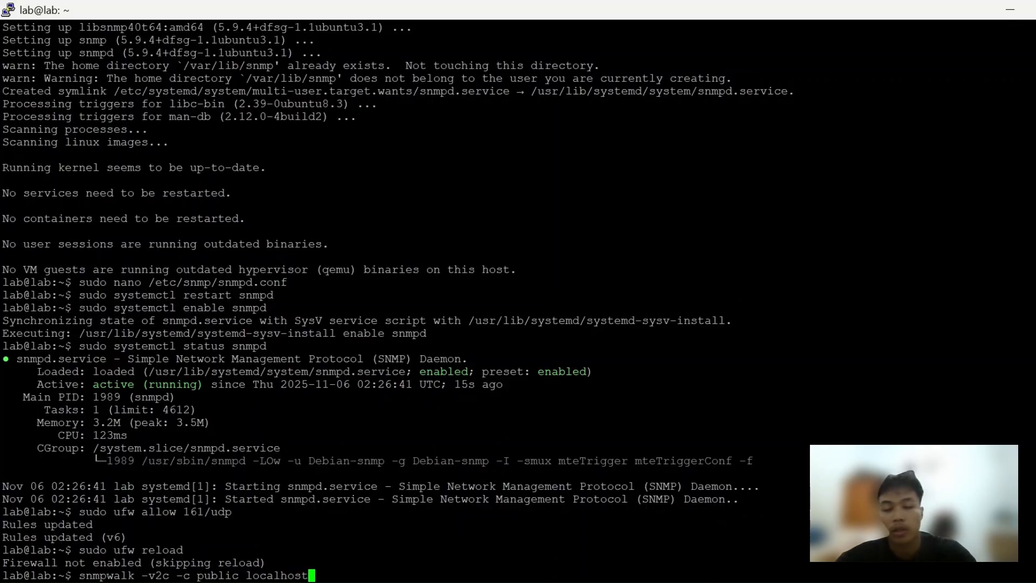
key("Return")
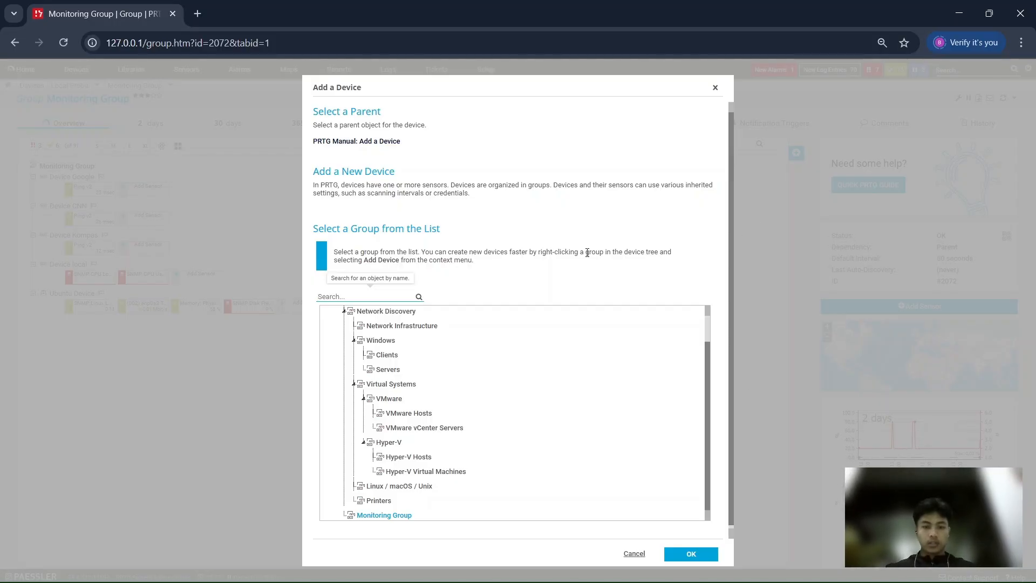
In the PRTG web interface, confirm Monitoring Group as the parent group for the new device
scroll(551, 341, "up", 1)
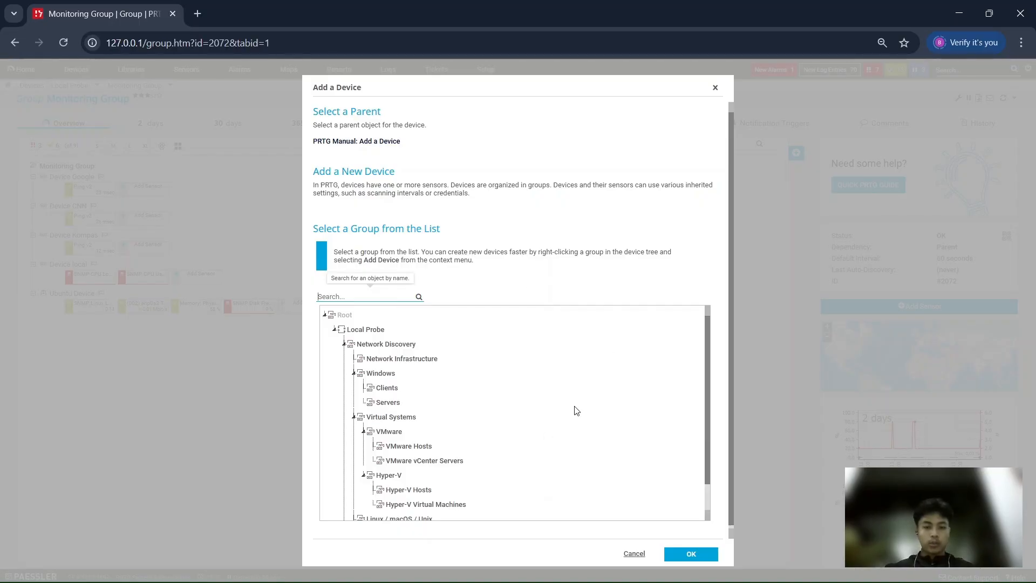
scroll(571, 451, "down", 1)
scroll(571, 451, "up", 1)
left_click(706, 553)
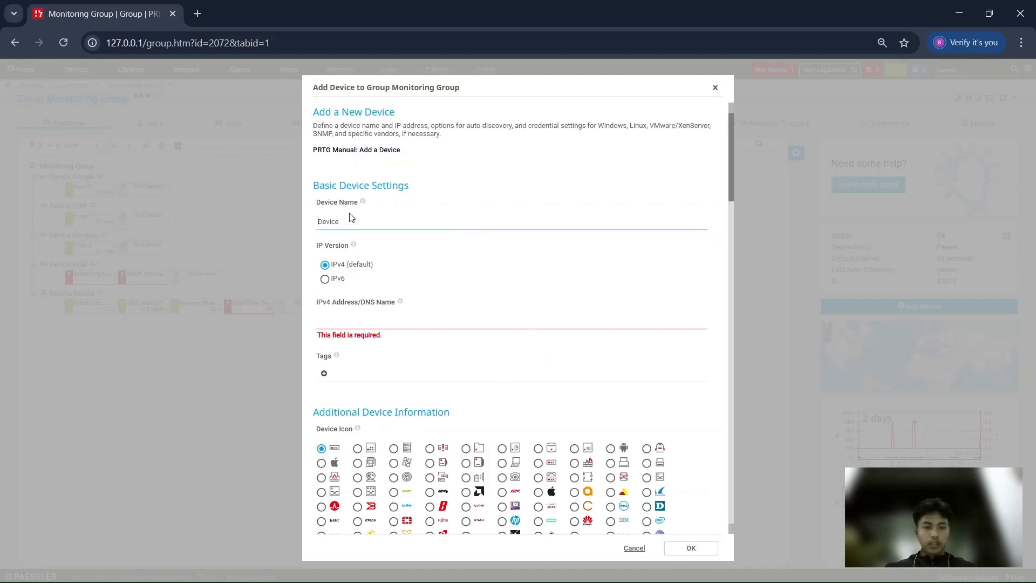
Name the new device Ubuntu Device and set its IPv4 address to 192.168.18.220
left_click(317, 220)
type("Ubuntu")
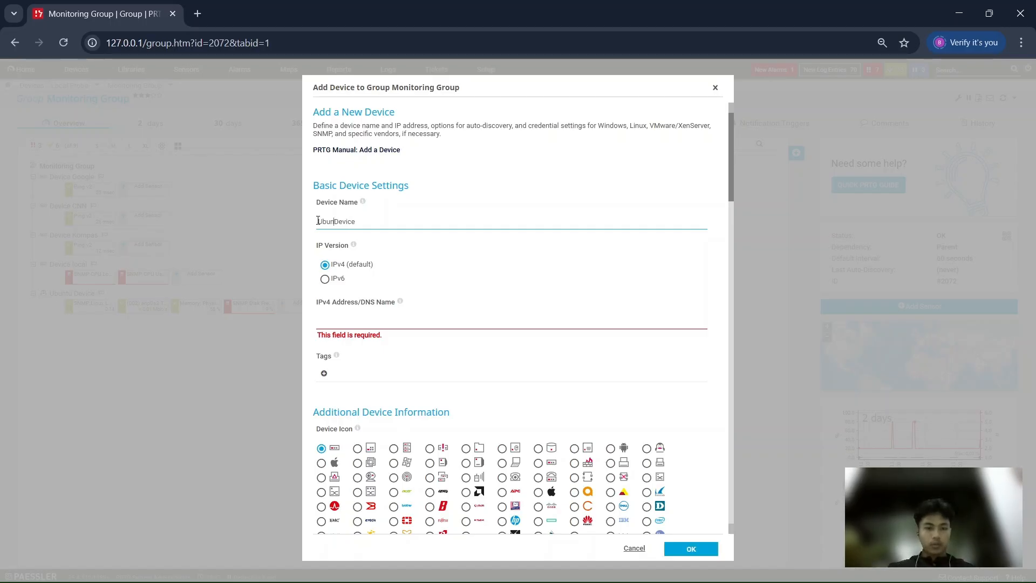
left_click(342, 325)
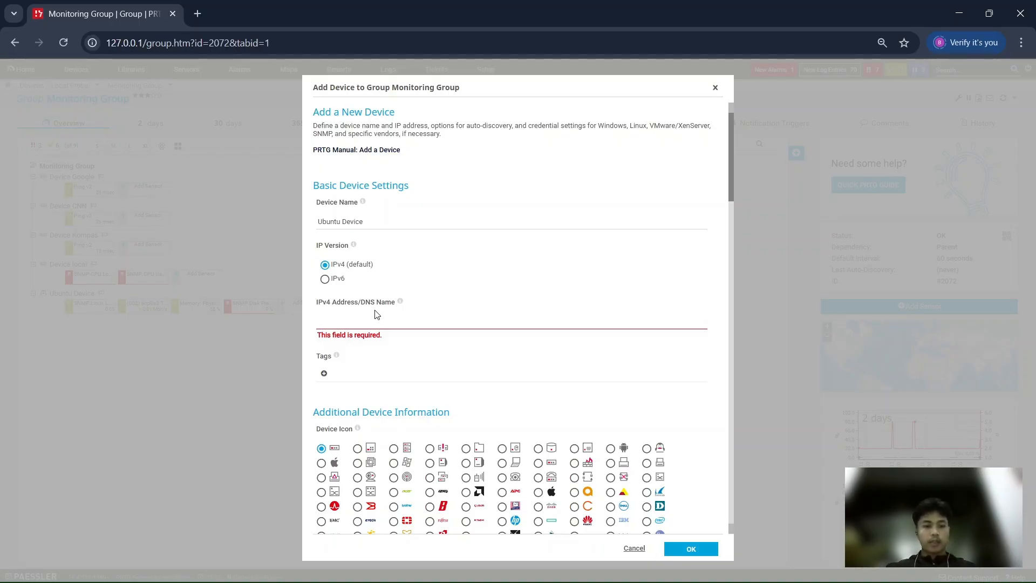
type("192.168.18.220")
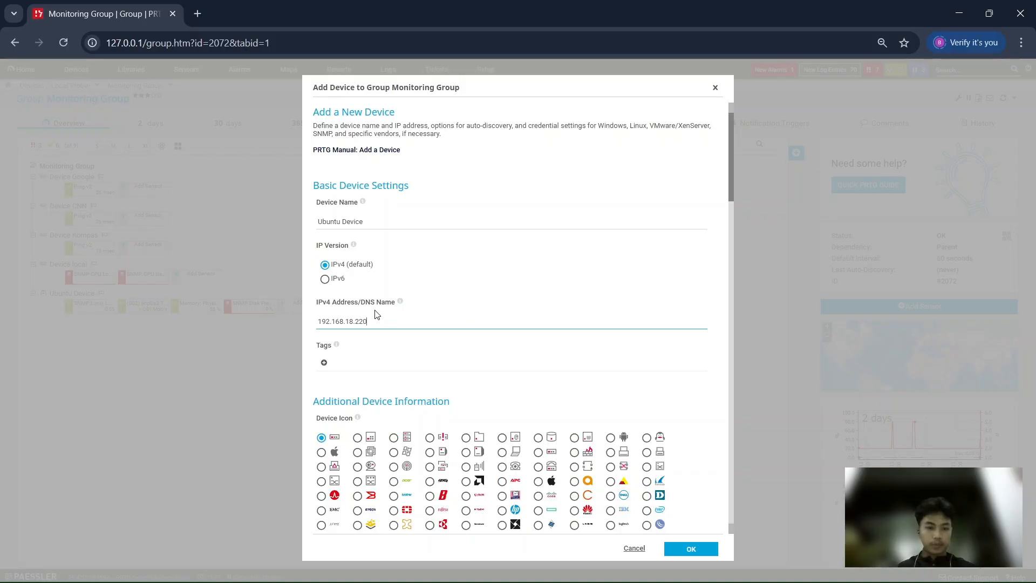
Create the device with the remaining settings at their defaults and reload the Monitoring Group page
scroll(378, 318, "down", 1)
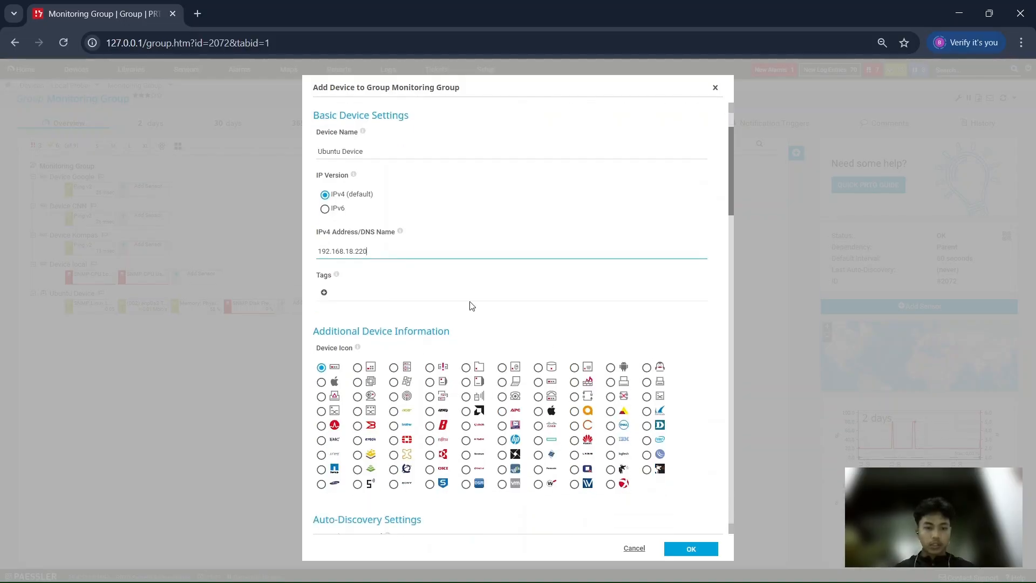
scroll(431, 297, "down", 3)
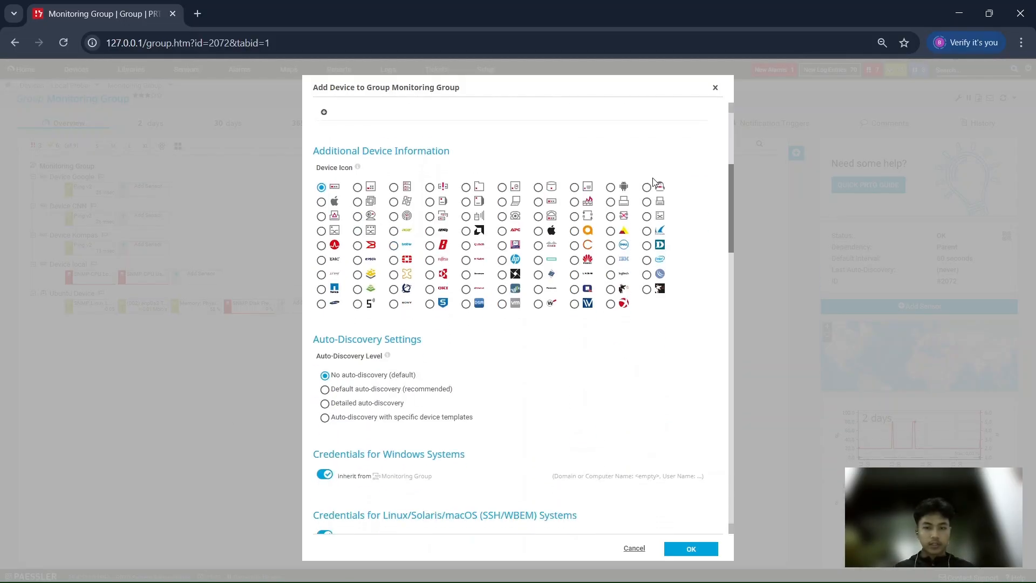
scroll(513, 319, "down", 6)
left_click(671, 549)
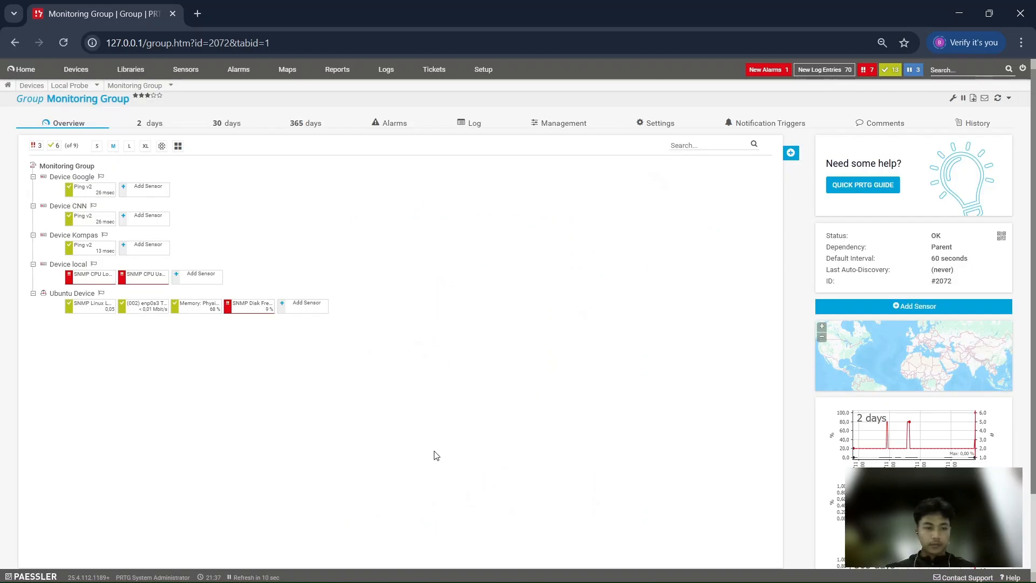
left_click(70, 42)
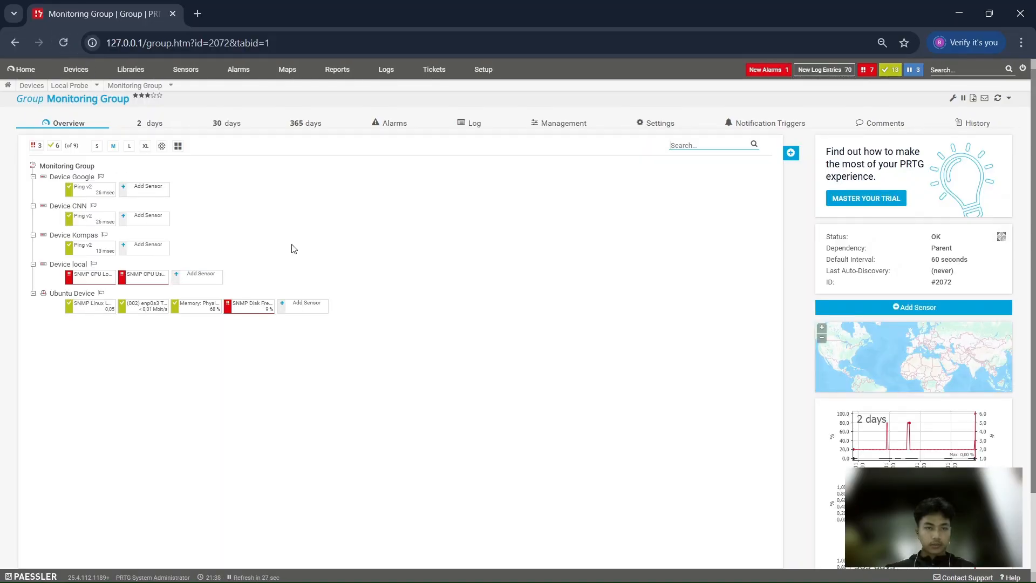
left_click(63, 43)
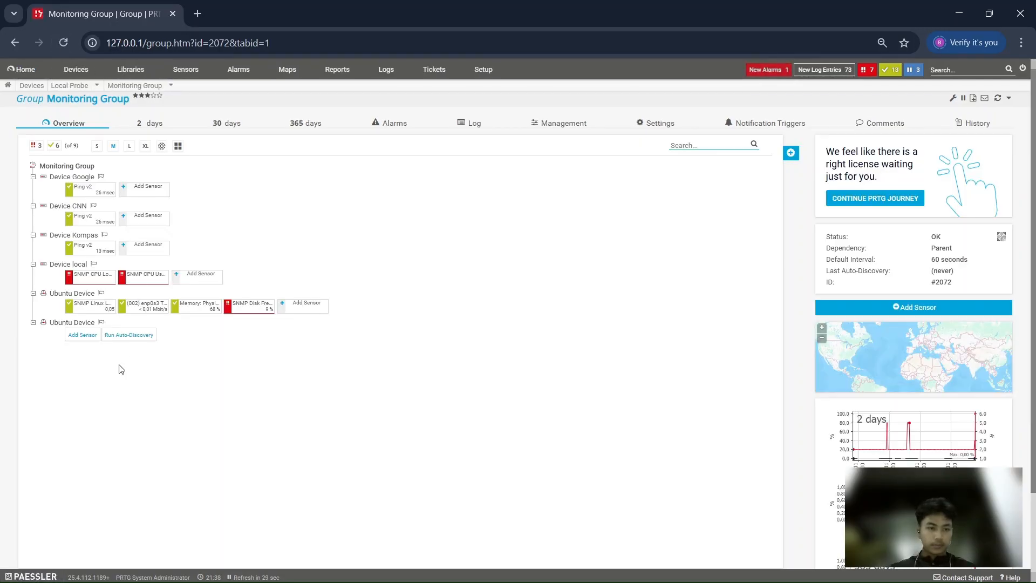
Open the new Ubuntu Device that has no sensors, start adding a sensor and enlarge the page to 100%
left_click(63, 323)
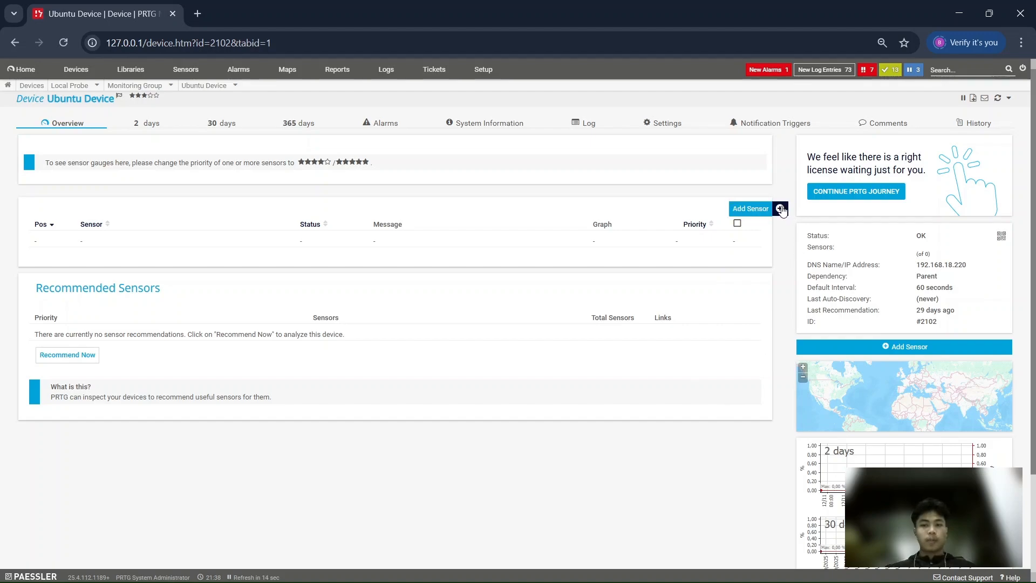
left_click(750, 212)
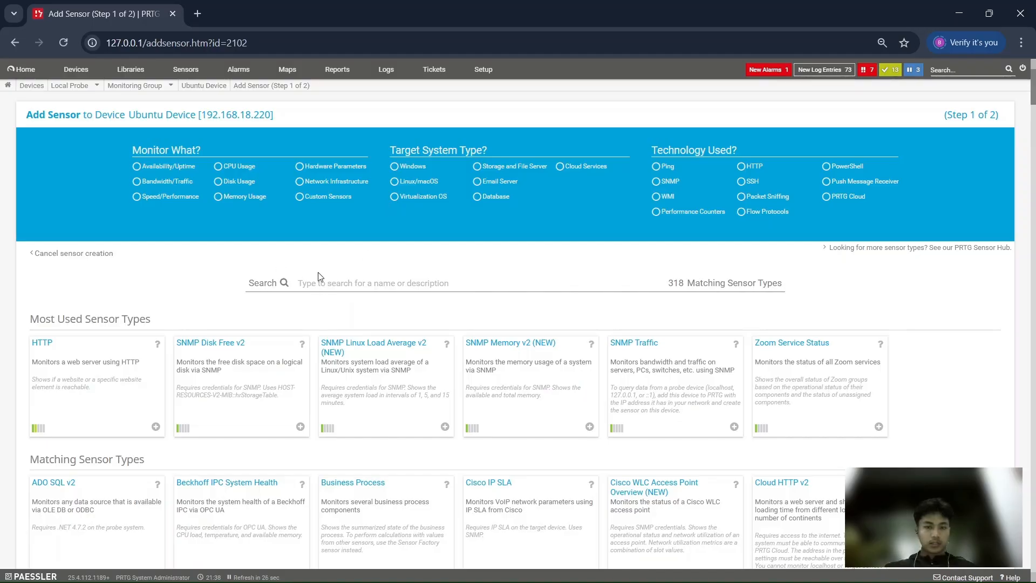
key("ctrl+plus")
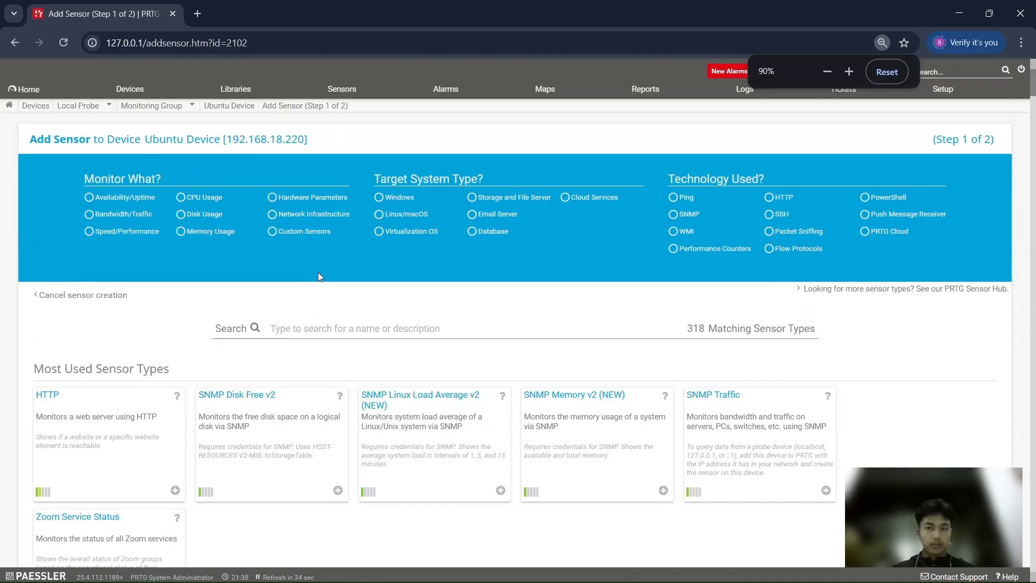
key("ctrl+plus")
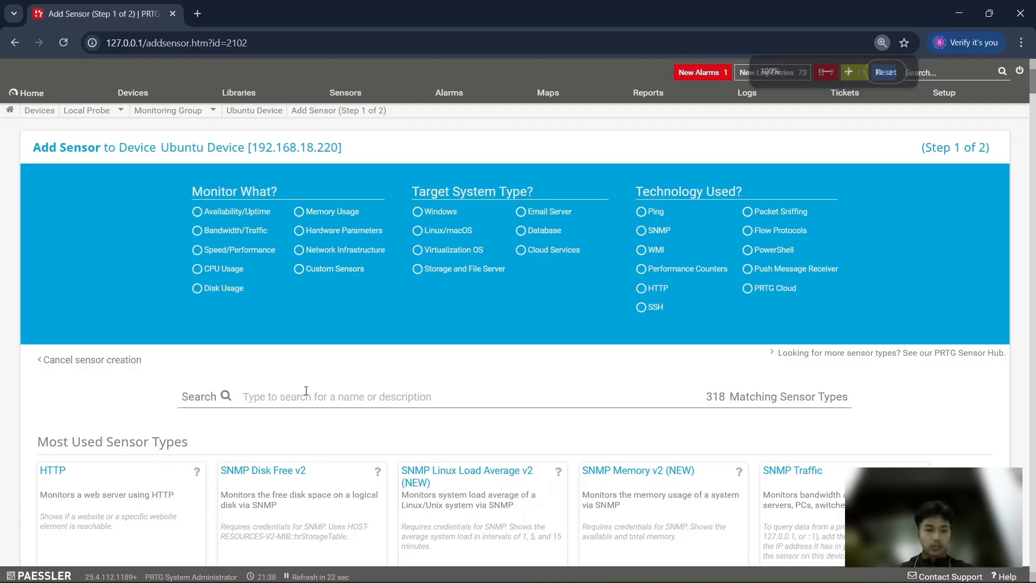
Narrow the sensor types to snmp with the Bandwidth/Traffic and Linux/macOS filters
left_click(306, 391)
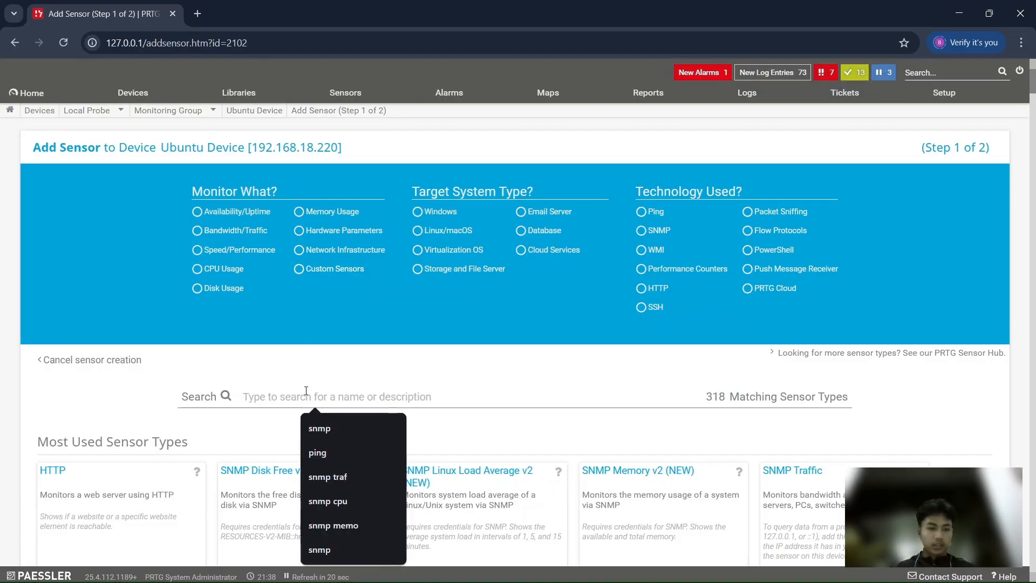
type("snmp")
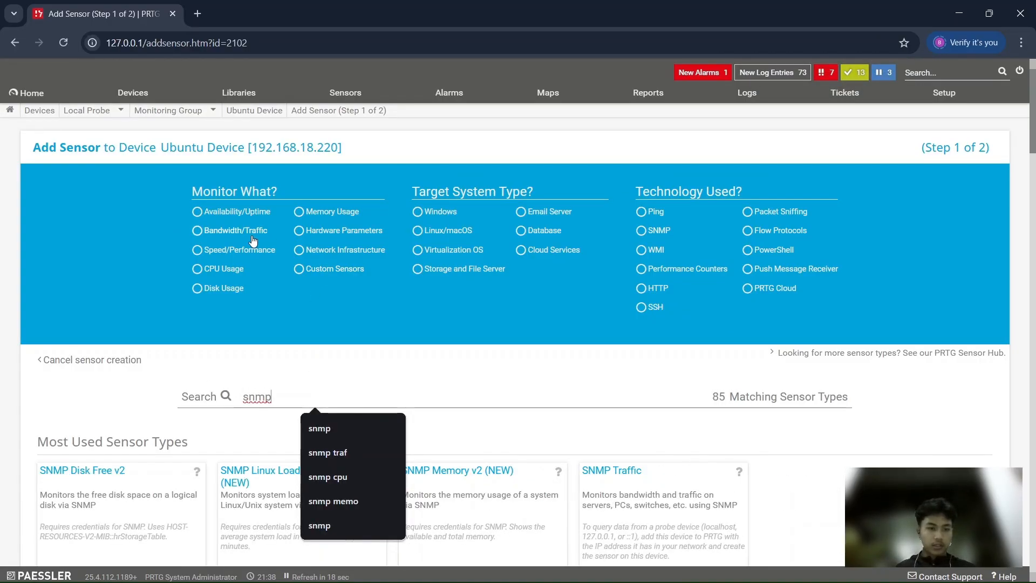
left_click(199, 232)
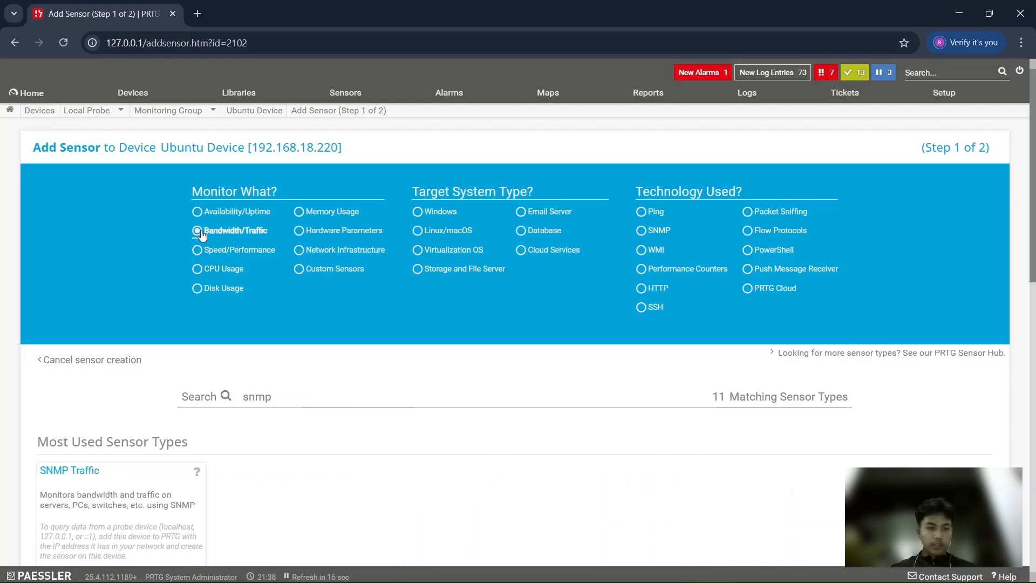
left_click(426, 231)
scroll(135, 513, "down", 2)
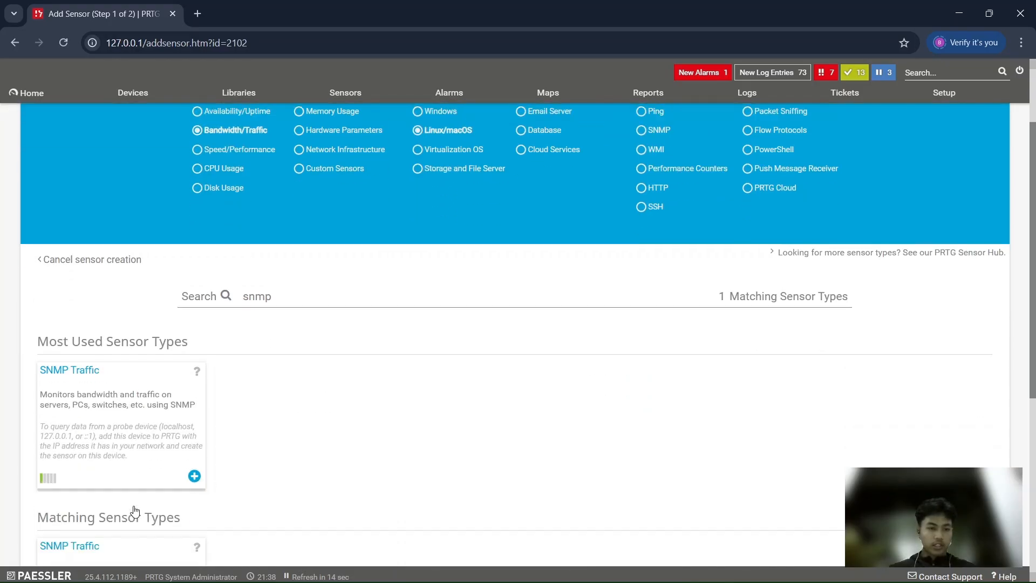
Choose the SNMP Traffic sensor type and select the (002) enp0s3 Traffic interface for monitoring
left_click(202, 481)
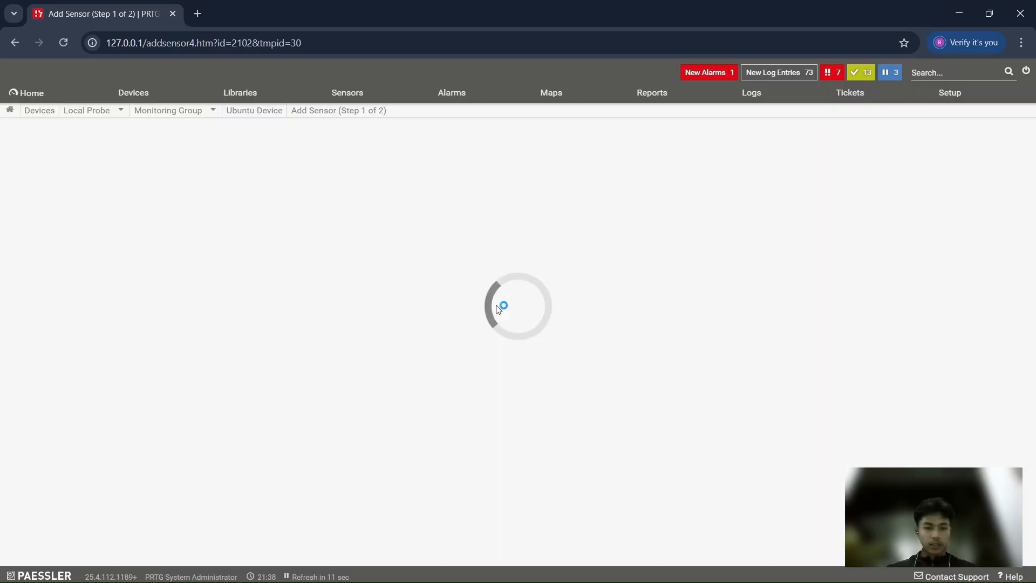
scroll(497, 311, "up", 7)
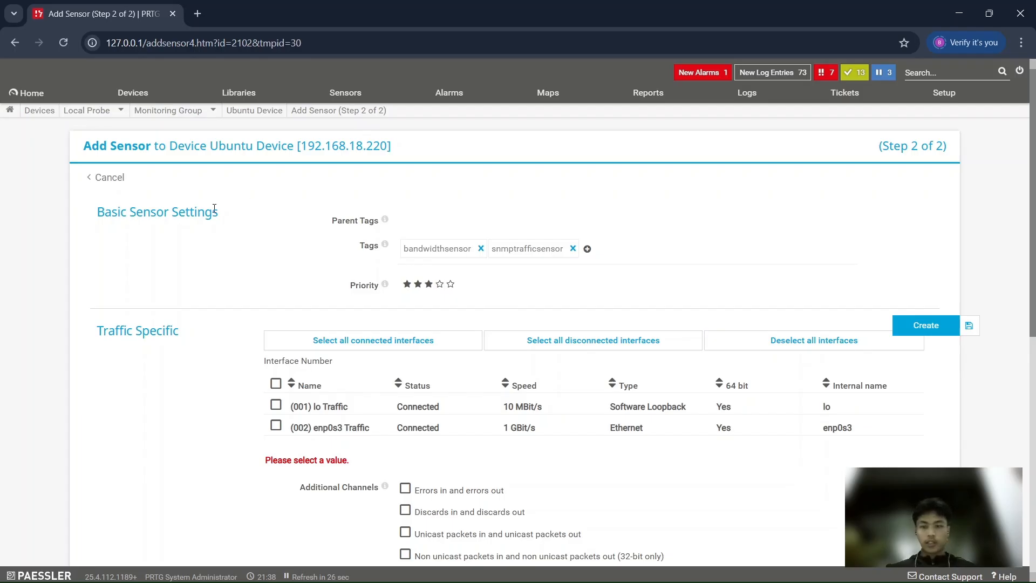
scroll(327, 240, "down", 3)
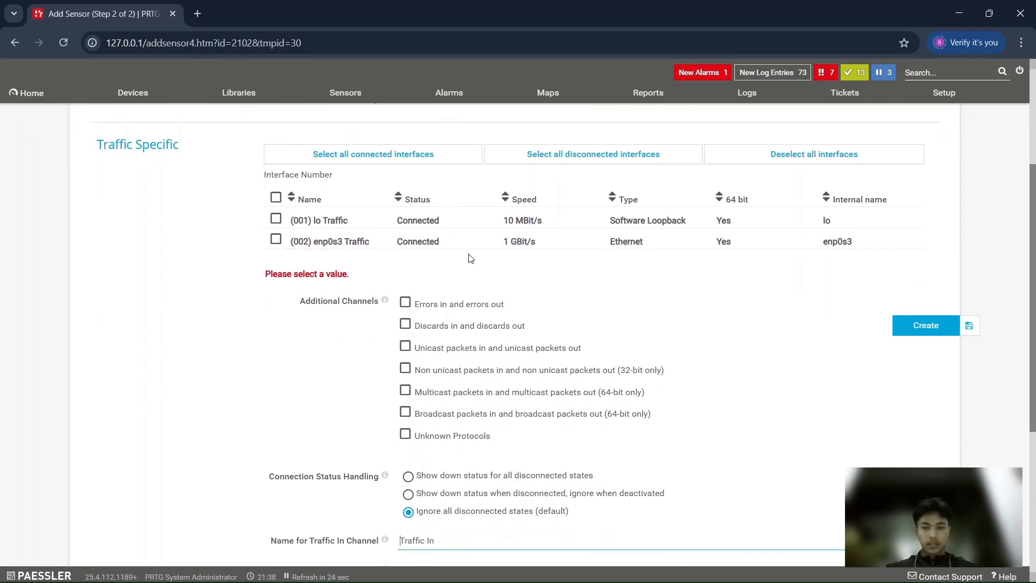
scroll(430, 288, "up", 2)
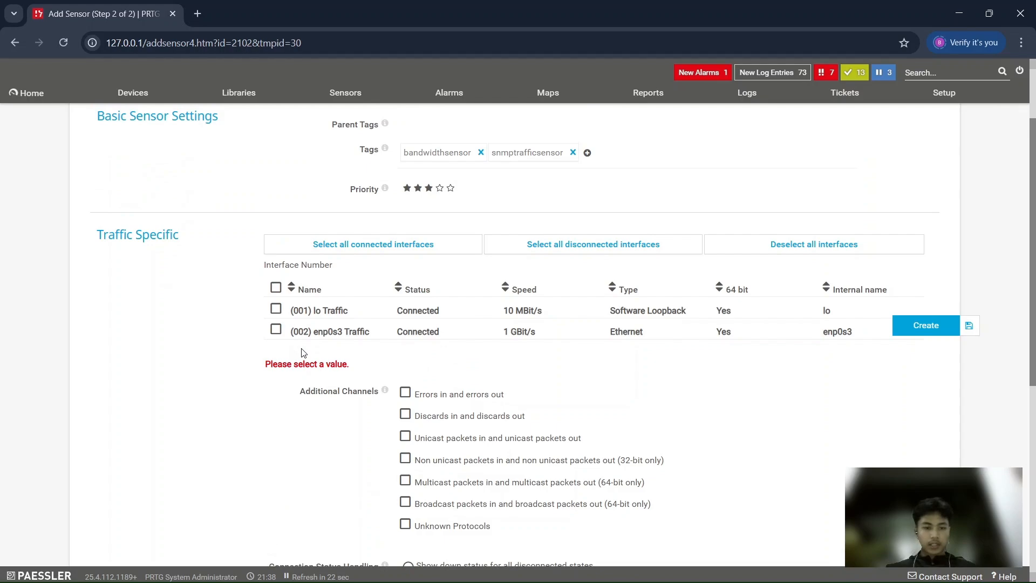
left_click(276, 330)
Review the SNMP Traffic sensor's basic settings, additional channels, connection status handling, channel names and graph type
scroll(301, 382, "down", 1)
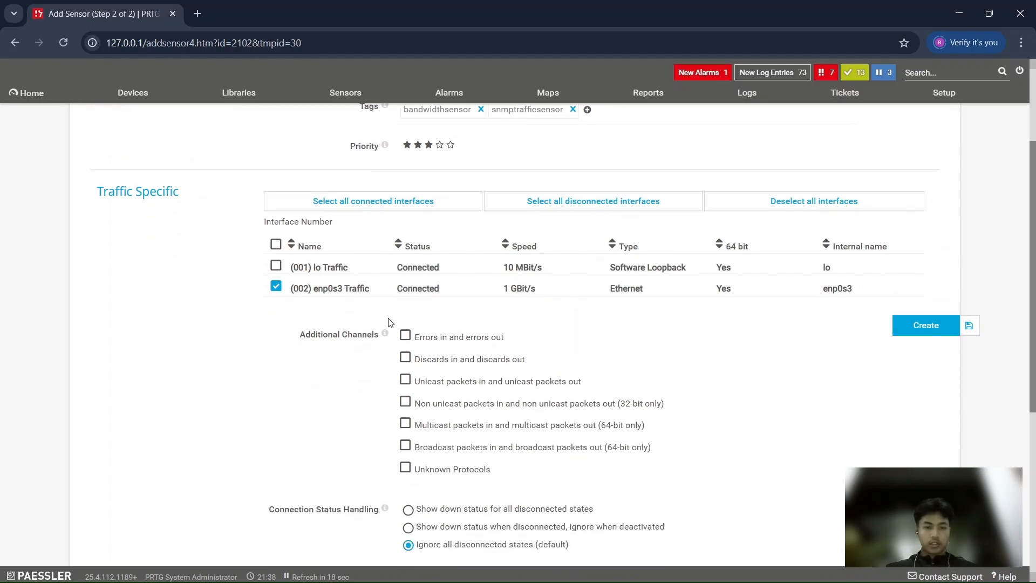
scroll(390, 322, "down", 4)
scroll(389, 323, "up", 4)
scroll(447, 318, "up", 1)
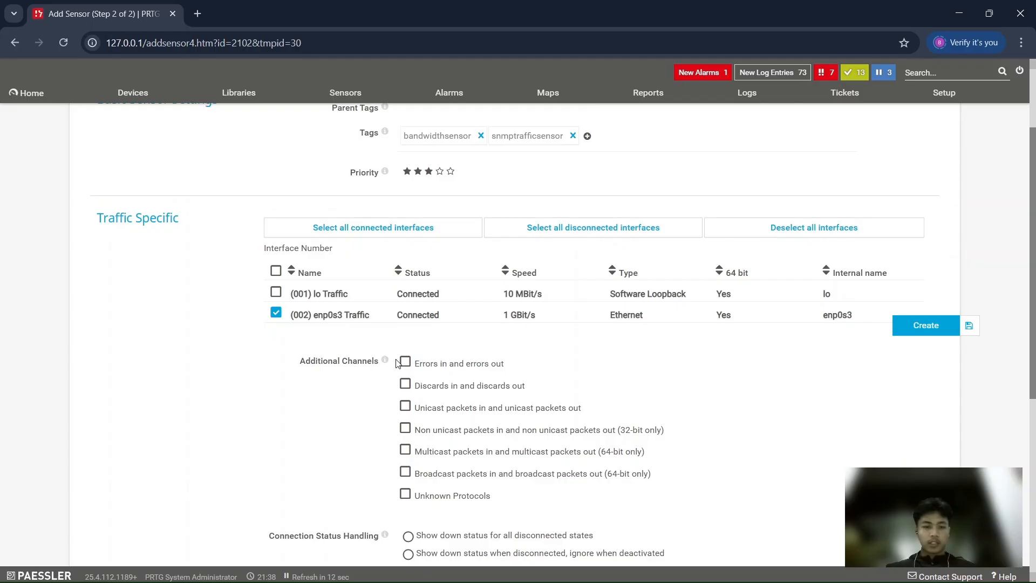
scroll(400, 330, "down", 5)
scroll(400, 330, "up", 4)
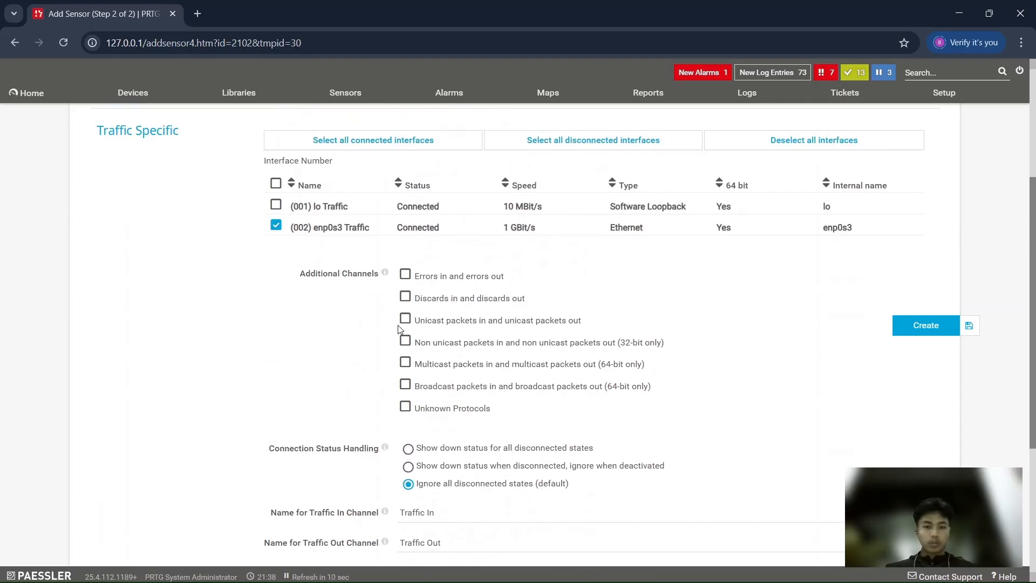
scroll(400, 329, "down", 3)
scroll(400, 330, "up", 5)
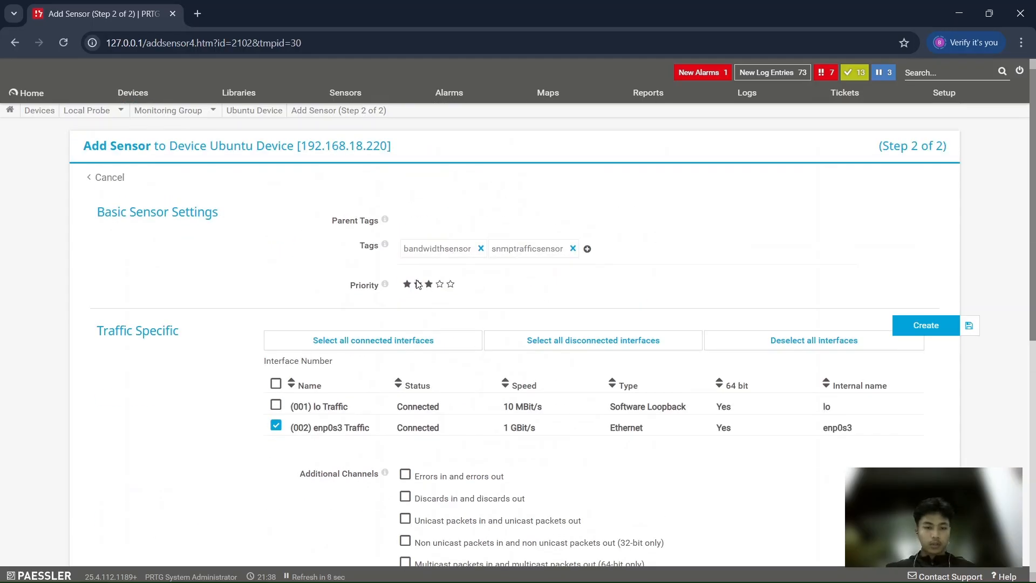
scroll(328, 397, "down", 1)
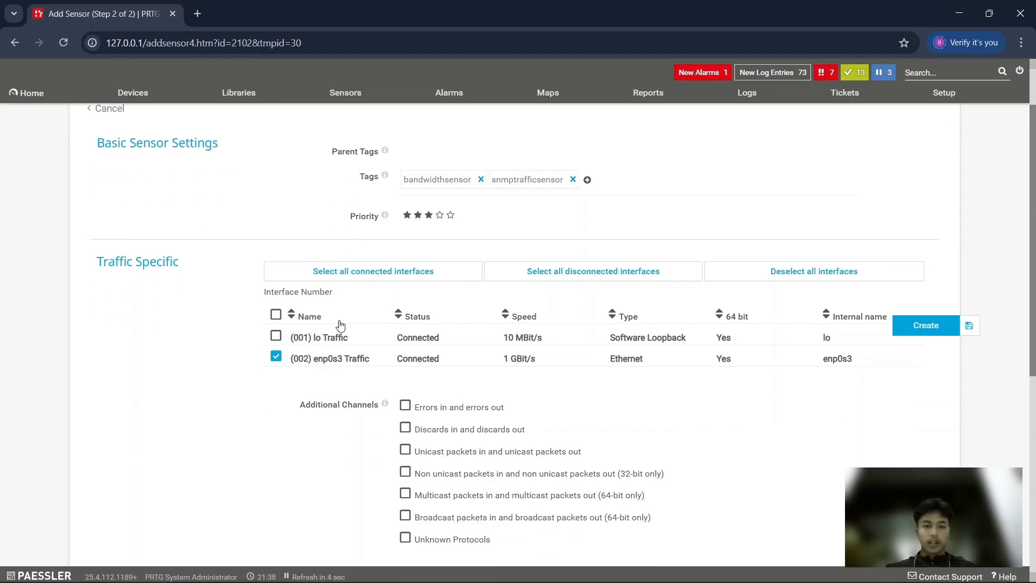
scroll(478, 315, "down", 1)
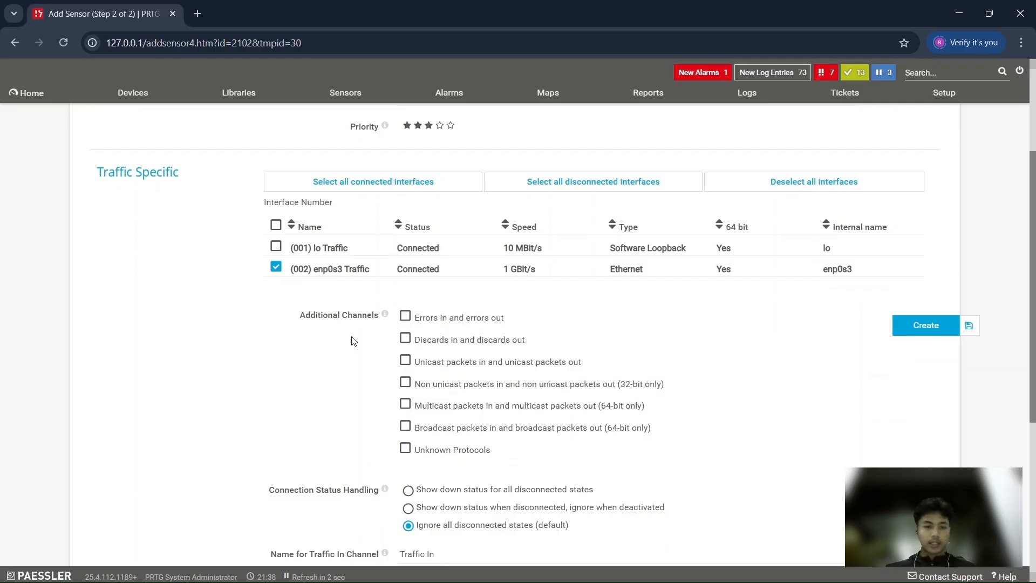
scroll(345, 359, "down", 1)
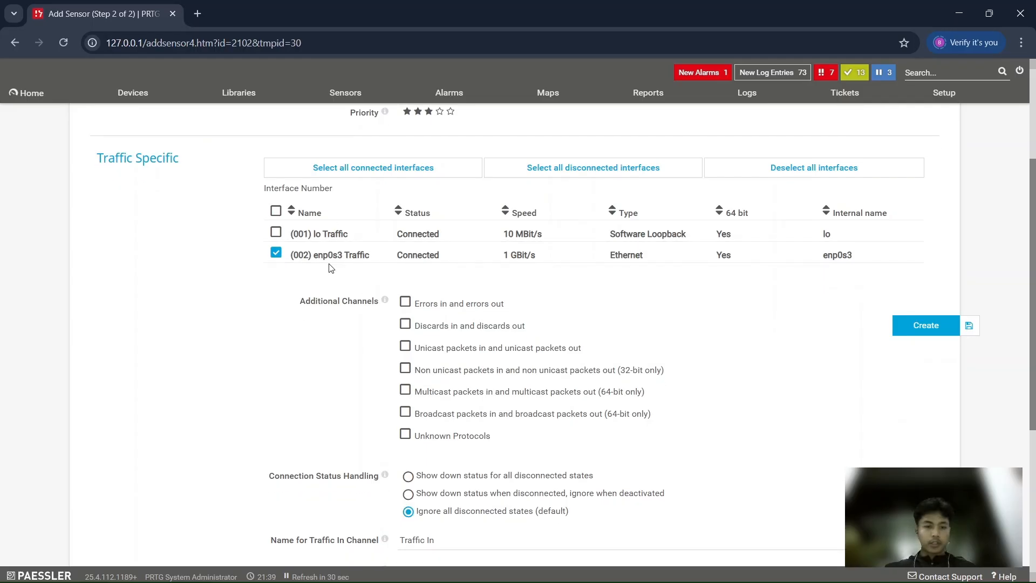
scroll(331, 268, "down", 2)
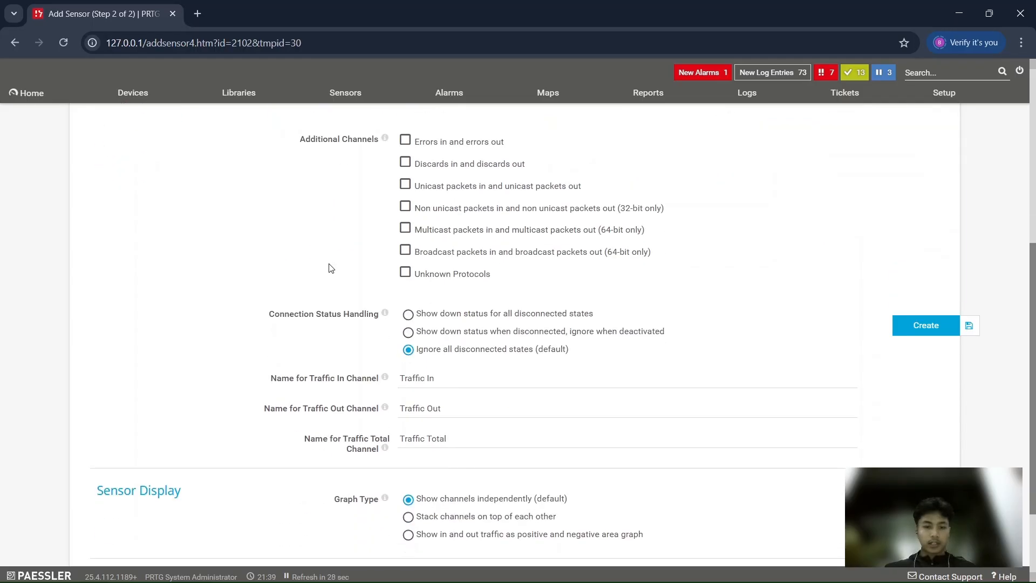
scroll(331, 269, "down", 1)
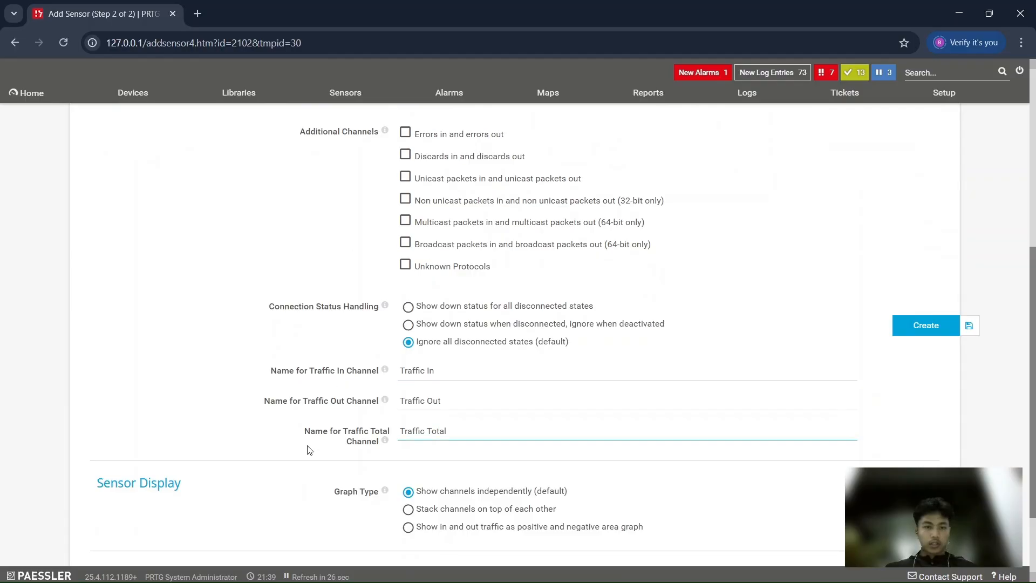
scroll(369, 238, "down", 1)
Create the enp0s3 traffic sensor, keeping the channel names Traffic In, Traffic Out and Traffic Total
left_click(451, 298)
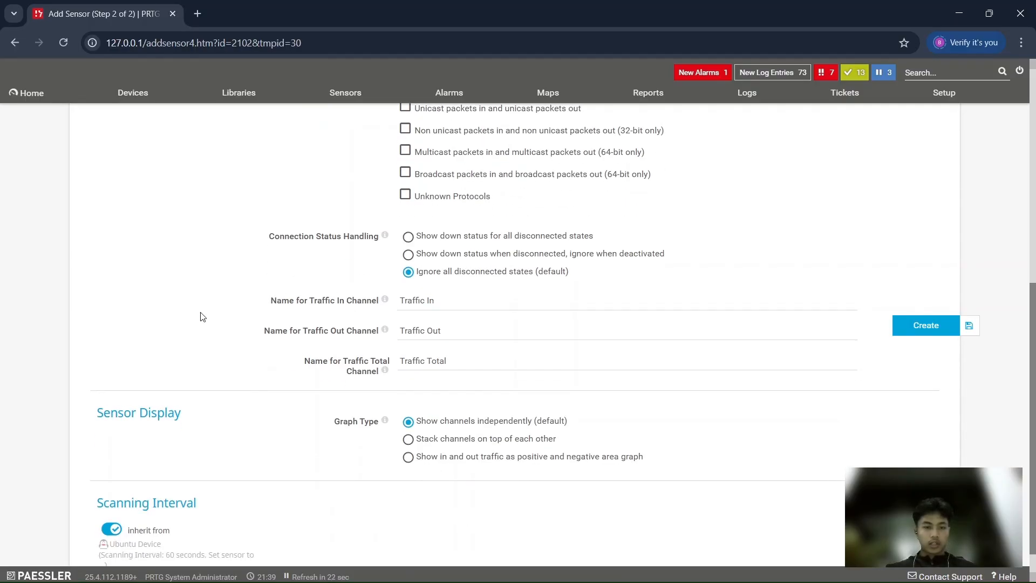
left_click(468, 328)
scroll(467, 326, "down", 1)
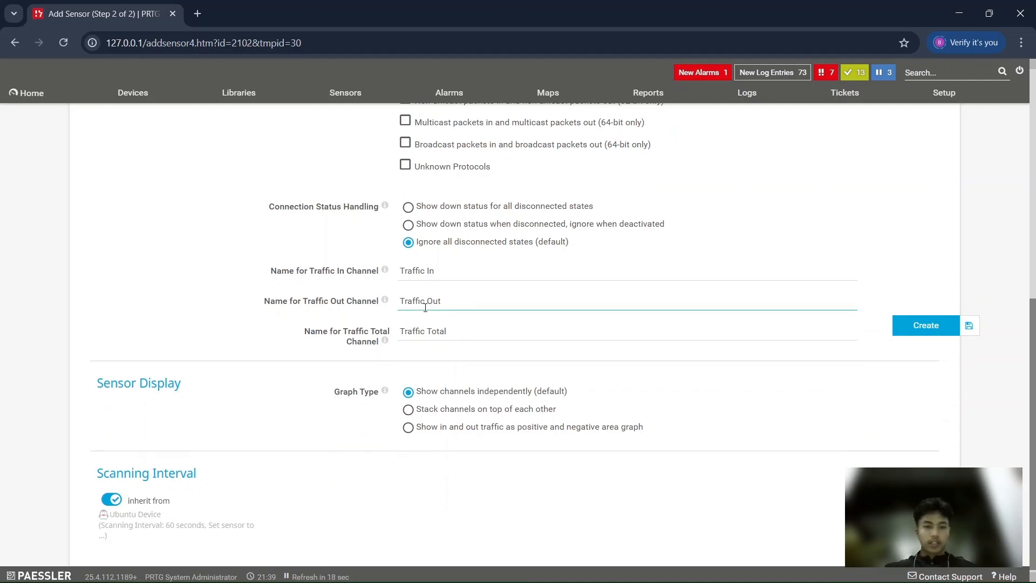
left_click(923, 327)
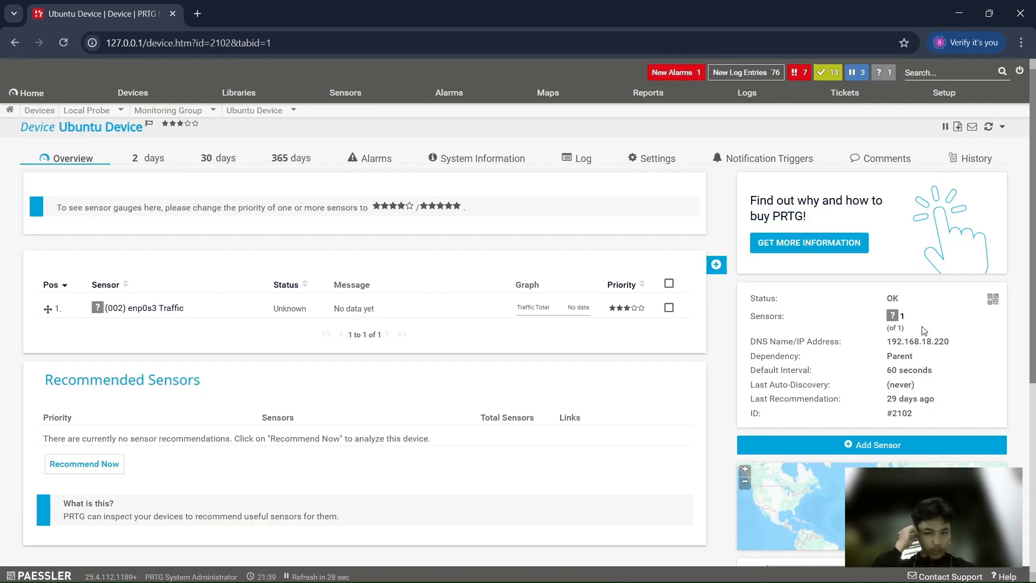
Add an SNMP Linux Load Average v2 sensor to Ubuntu Device, using the CPU Usage and Linux/macOS filters to find it
left_click(715, 266)
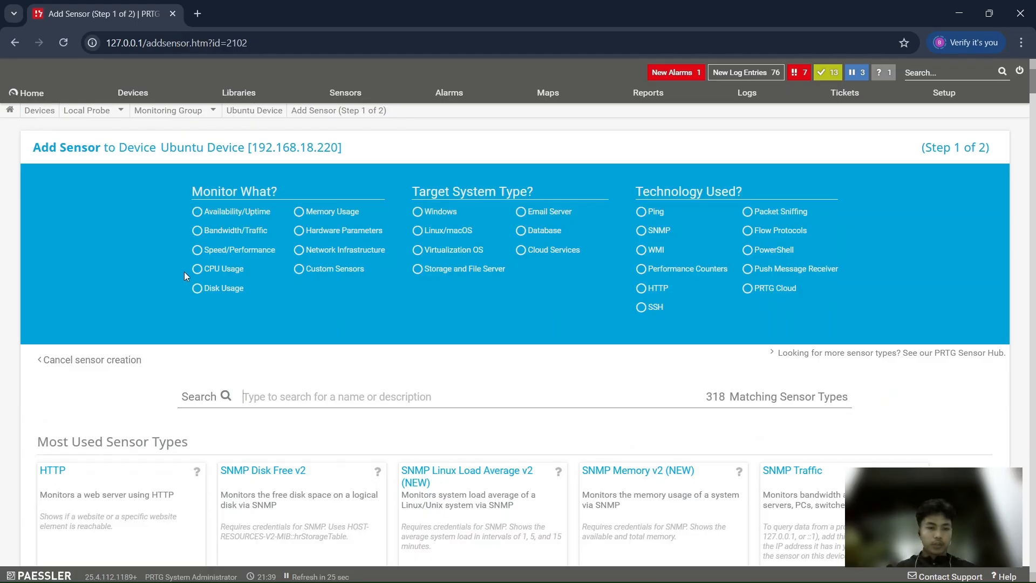
left_click(197, 269)
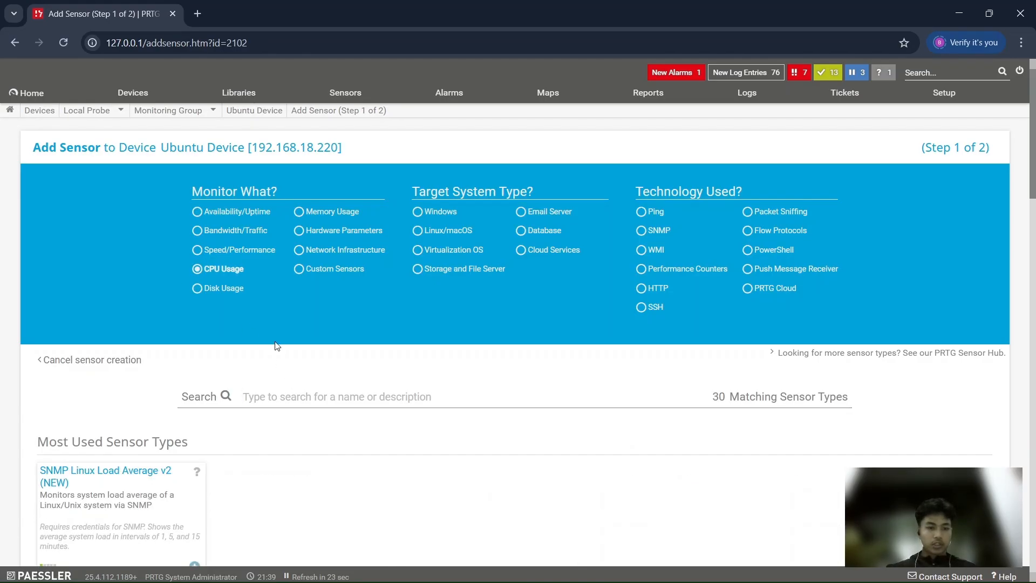
left_click(438, 233)
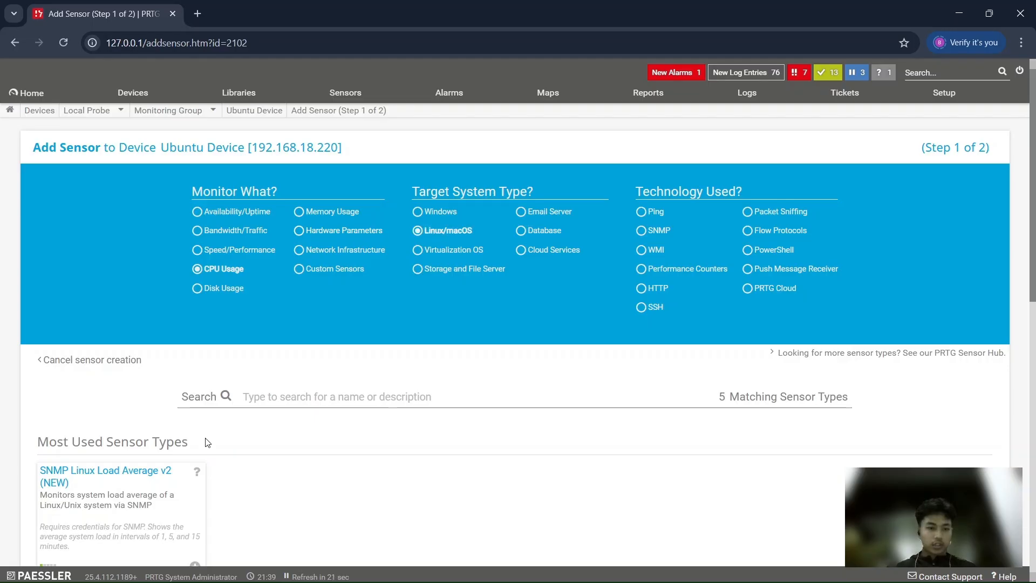
scroll(208, 443, "down", 2)
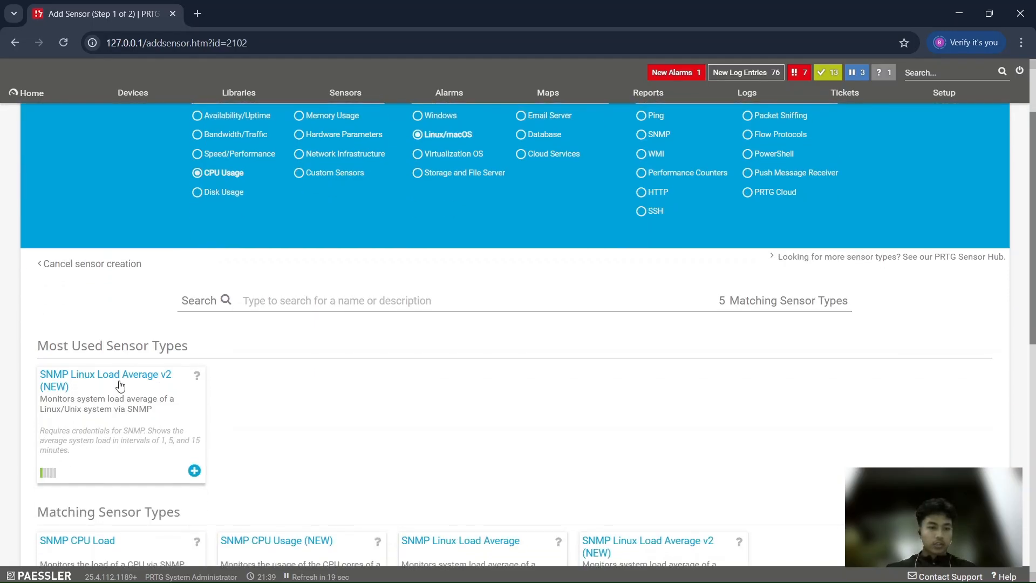
left_click(193, 470)
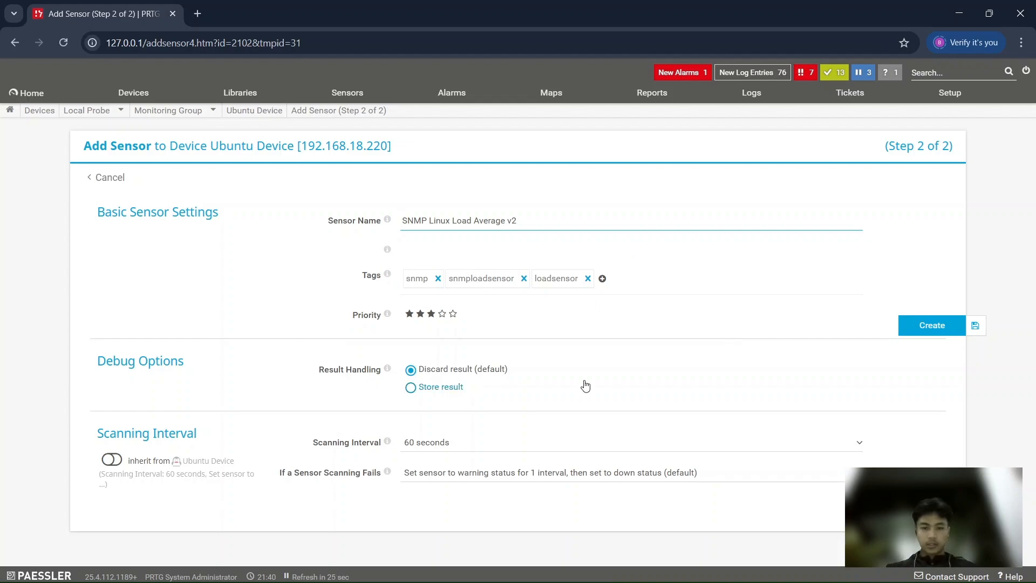
left_click(922, 331)
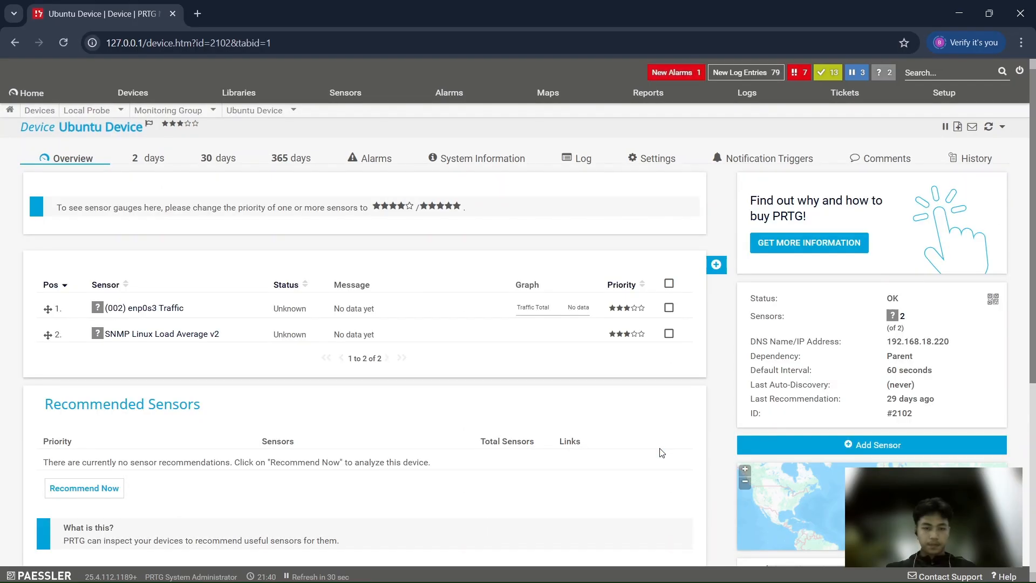
Start another sensor, filter the types by Disk Usage and Linux/macOS, and choose SNMP Disk Free
left_click(681, 265)
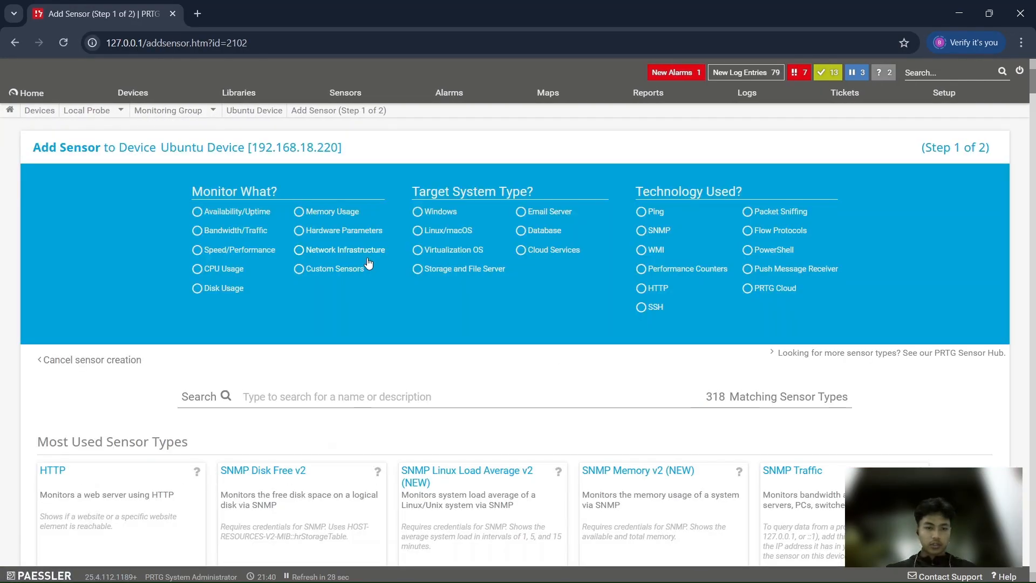
left_click(360, 249)
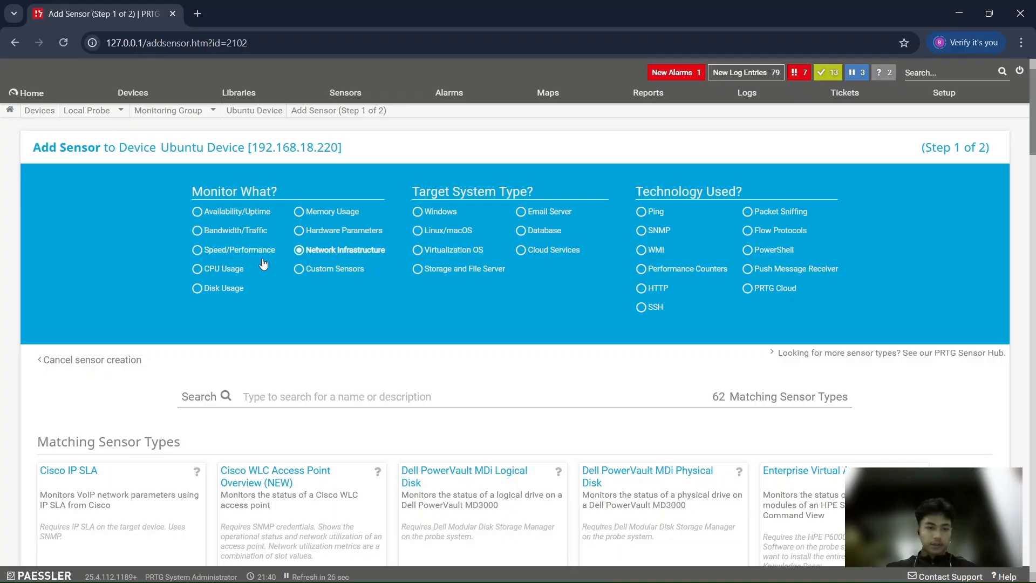
left_click(198, 288)
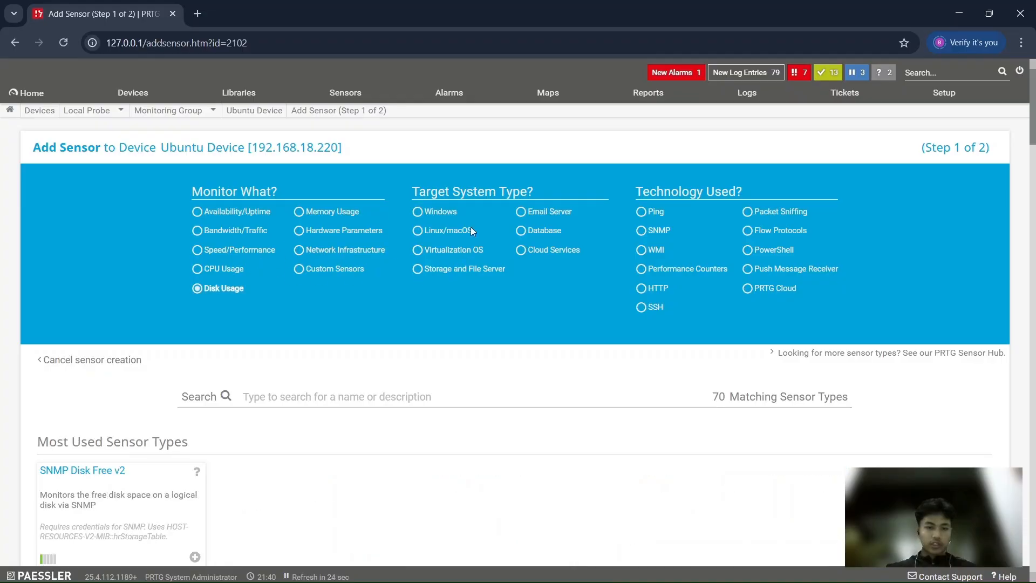
left_click(422, 231)
scroll(258, 376, "down", 1)
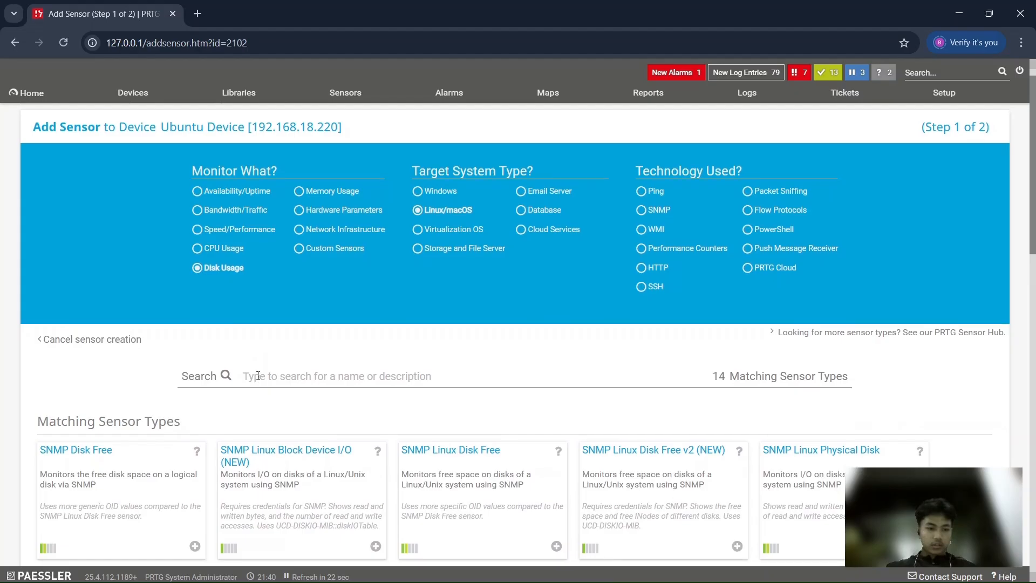
scroll(190, 411, "down", 1)
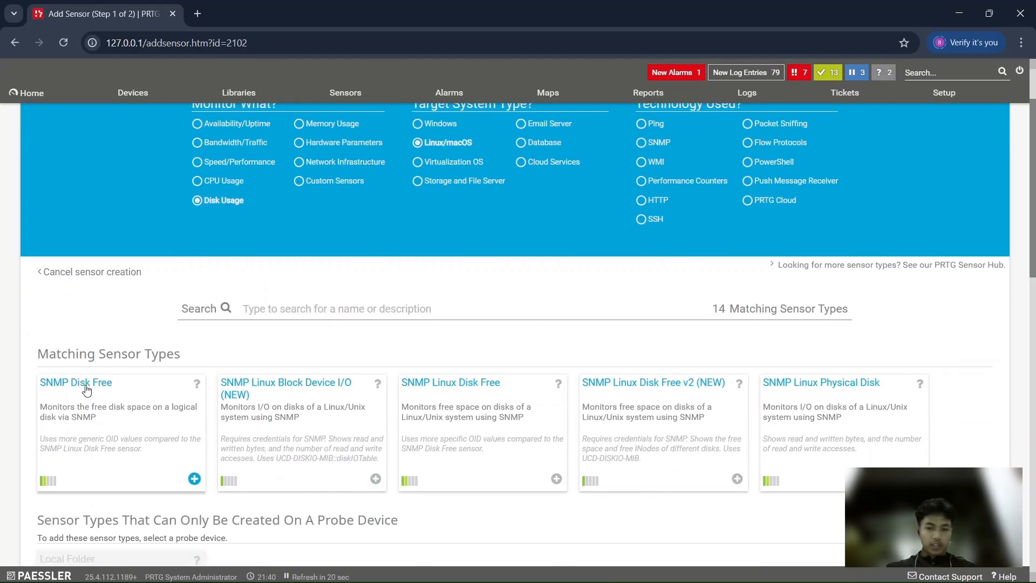
left_click(194, 478)
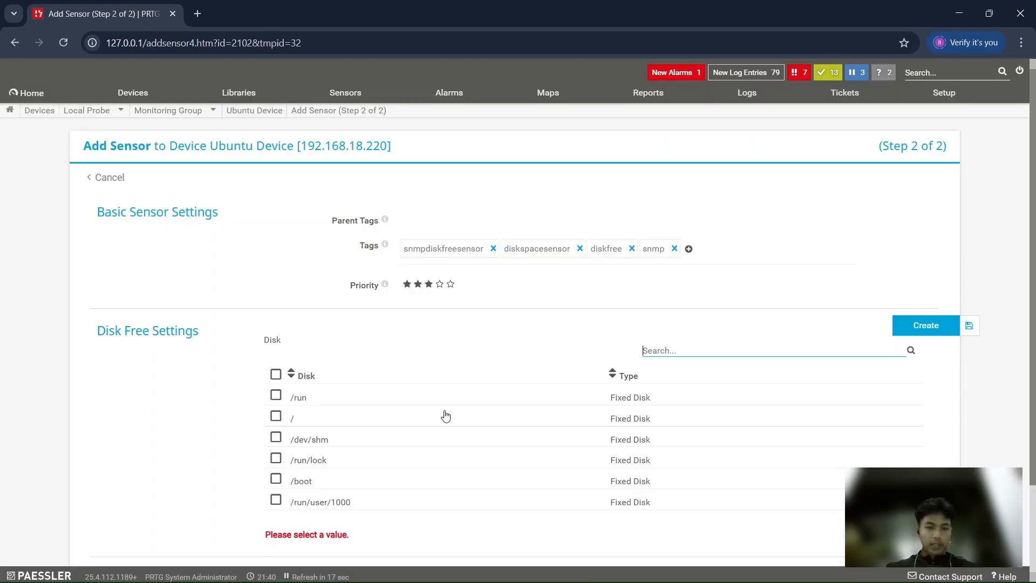
Select the root disk / in the Disk Free settings and create the sensor with the other settings at their defaults
scroll(445, 415, "down", 1)
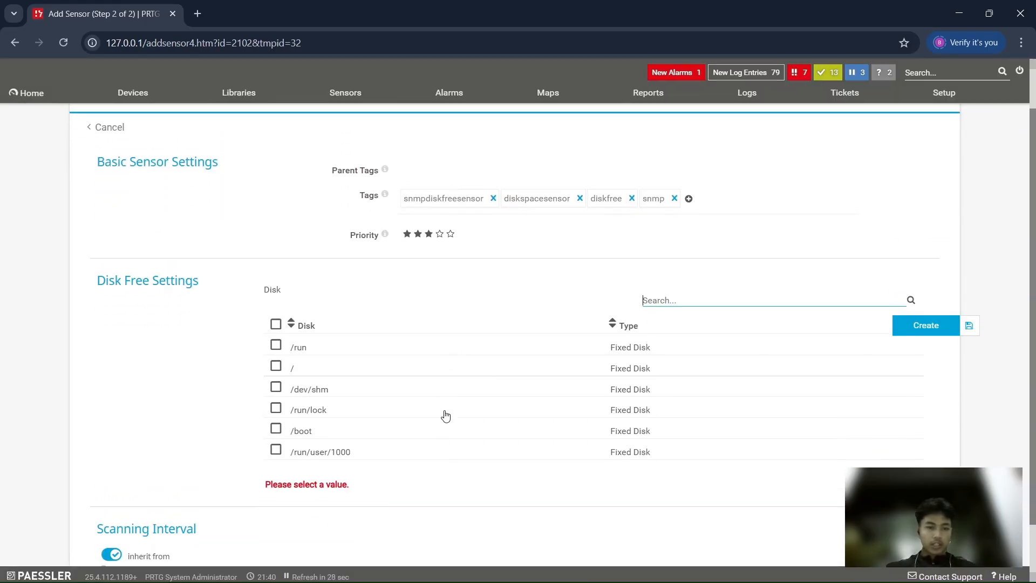
scroll(446, 416, "up", 1)
scroll(216, 281, "down", 2)
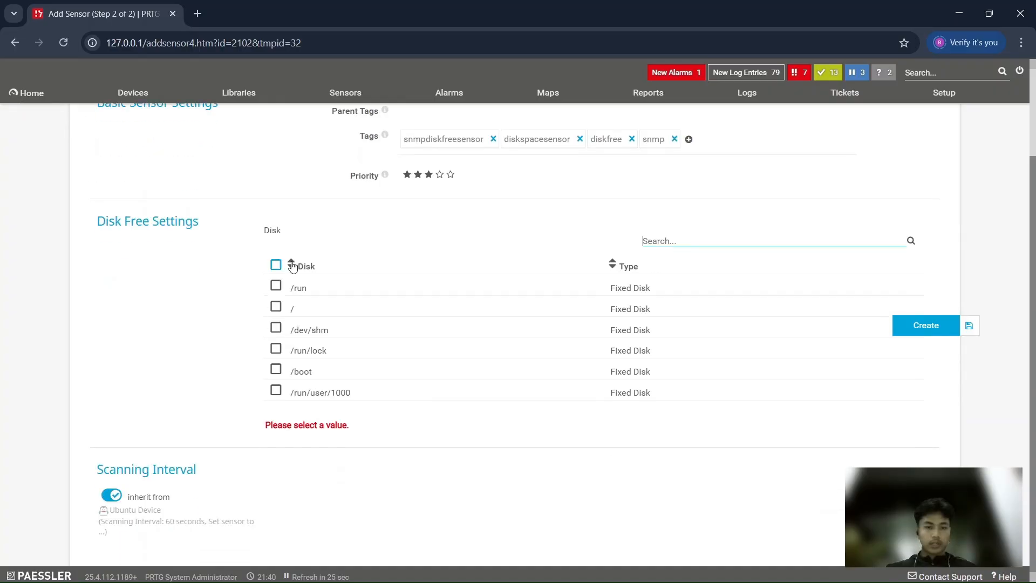
left_click(276, 306)
scroll(478, 342, "up", 2)
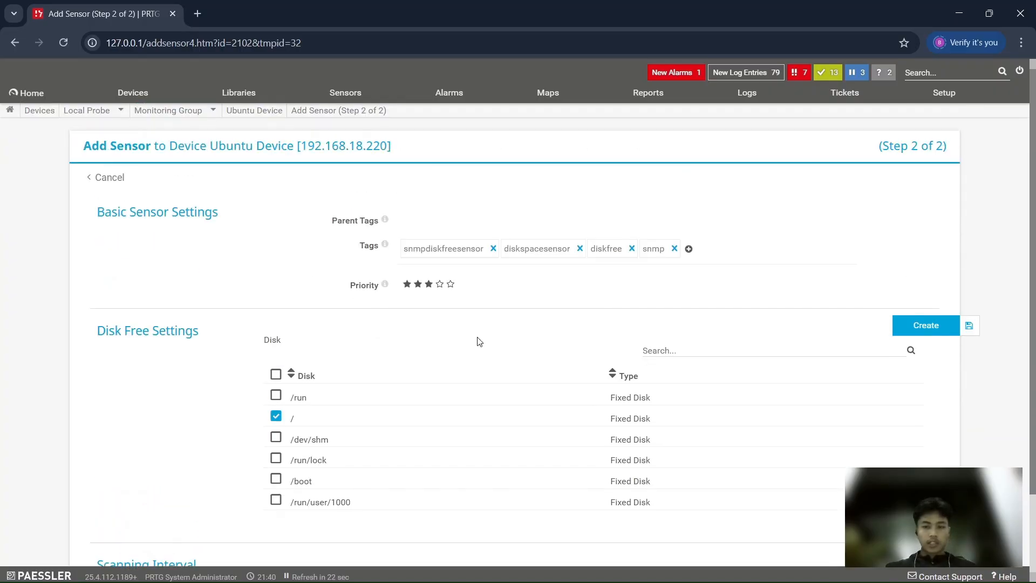
scroll(478, 342, "down", 2)
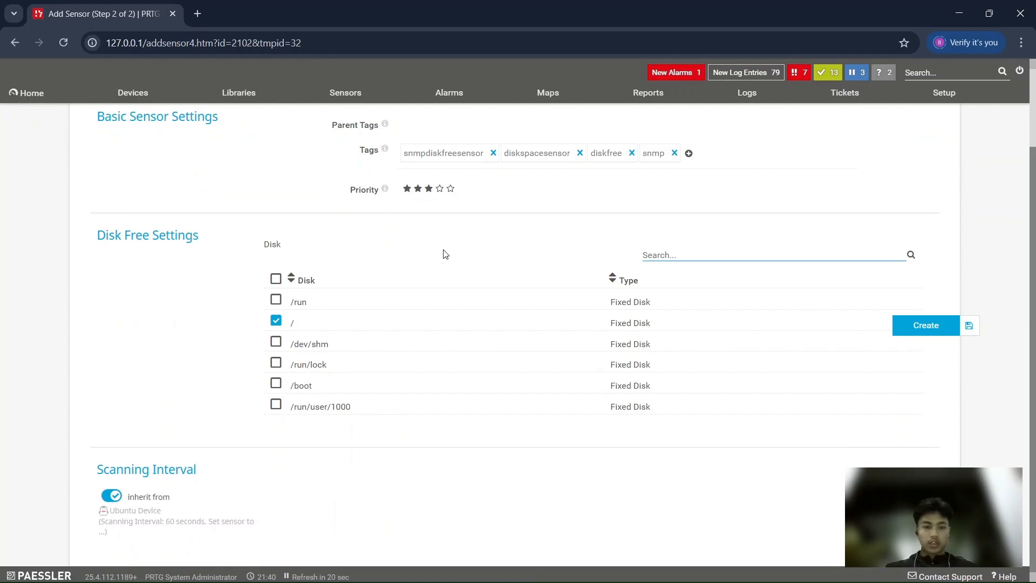
scroll(445, 254, "up", 2)
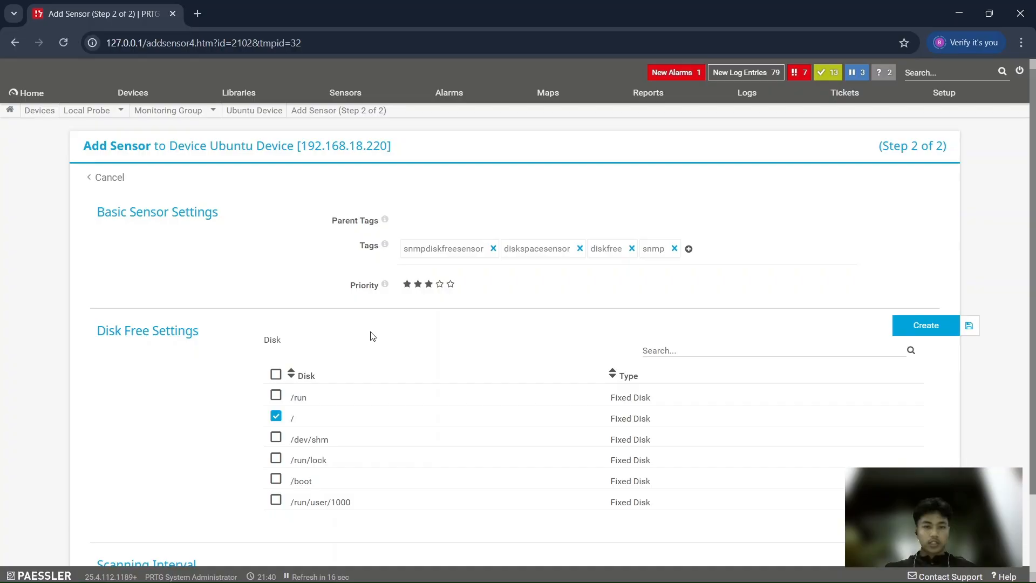
left_click(945, 326)
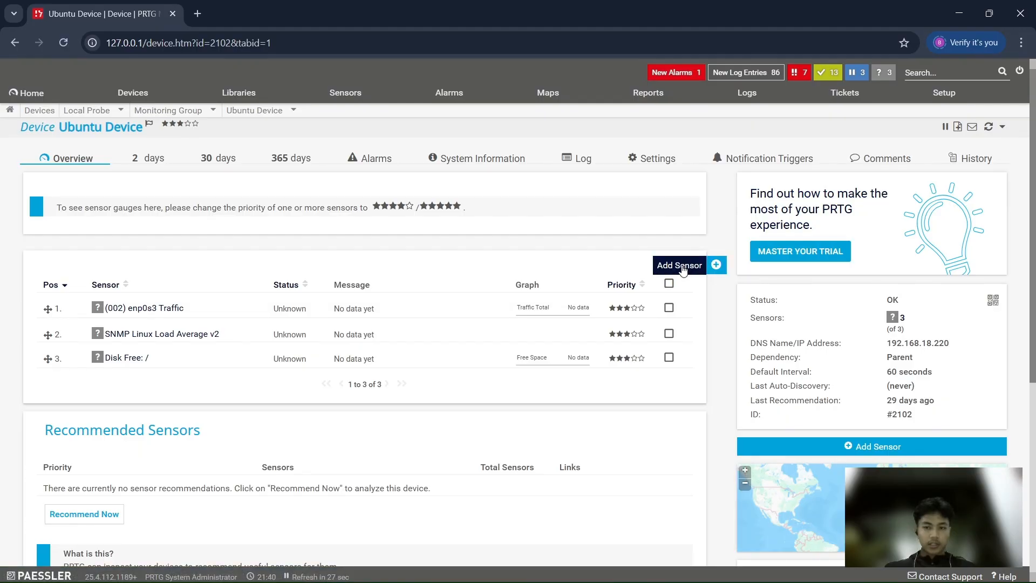
Start another sensor on Ubuntu Device, filter the types by Memory Usage and Linux/macOS, and choose SNMP Memory
left_click(681, 265)
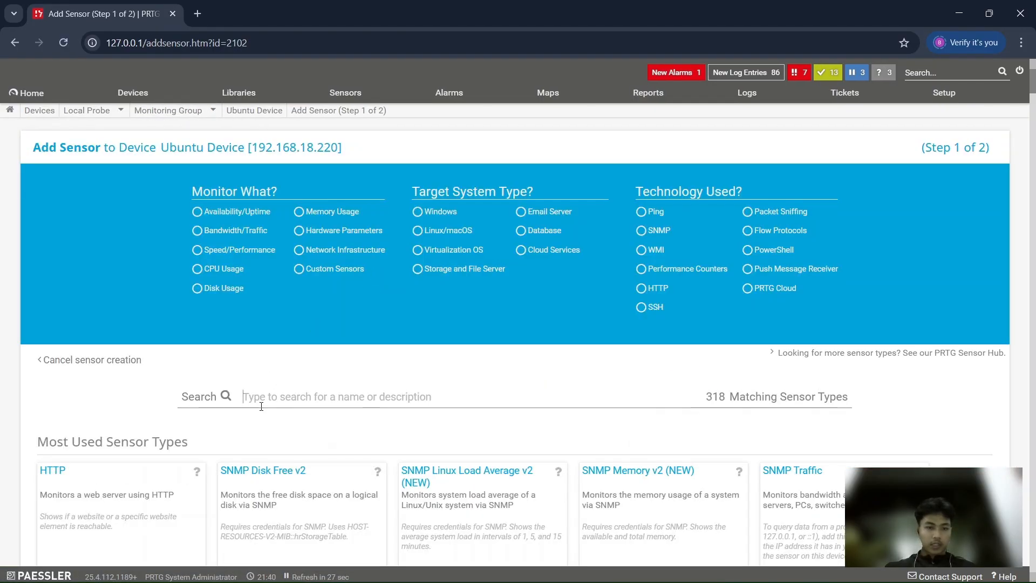
left_click(299, 212)
left_click(419, 231)
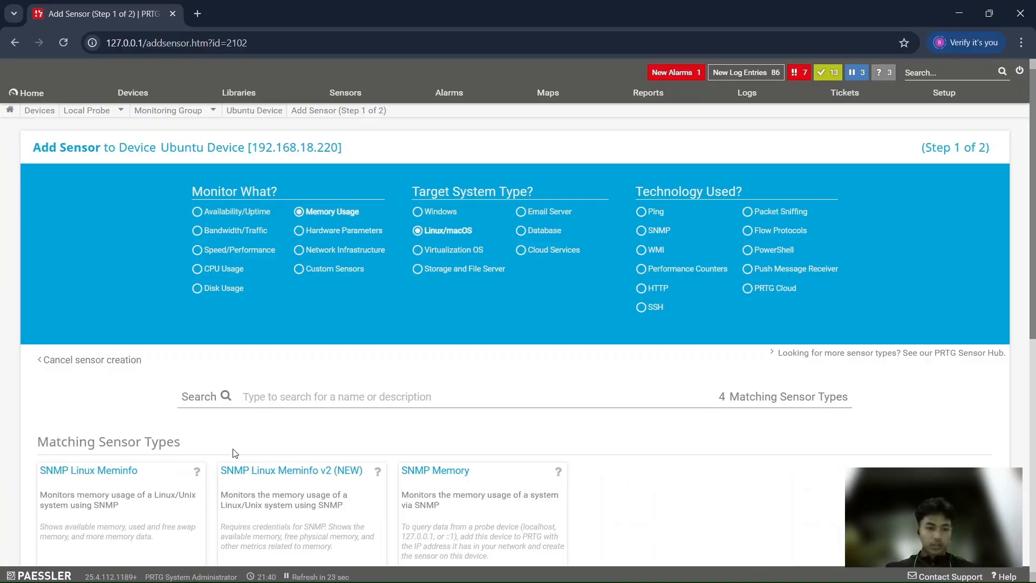
scroll(235, 453, "down", 2)
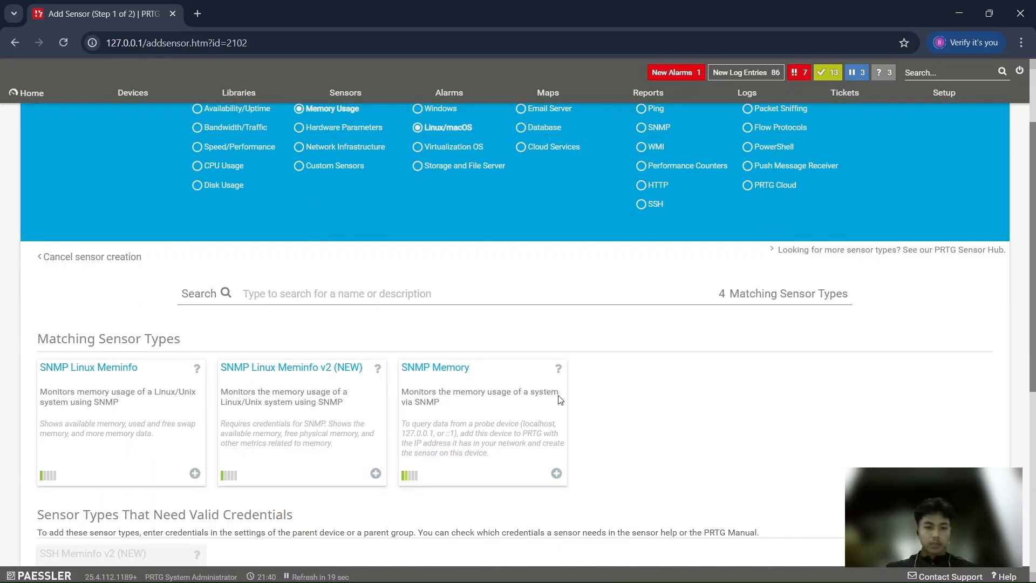
left_click(555, 472)
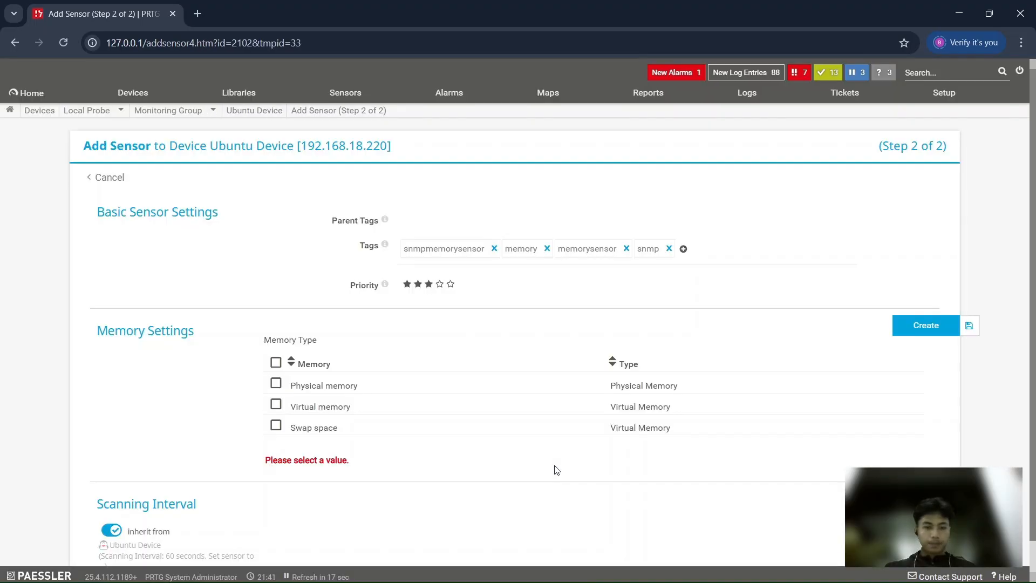
Select Physical memory as the memory type and create the sensor with the other settings at their defaults
scroll(468, 436, "down", 1)
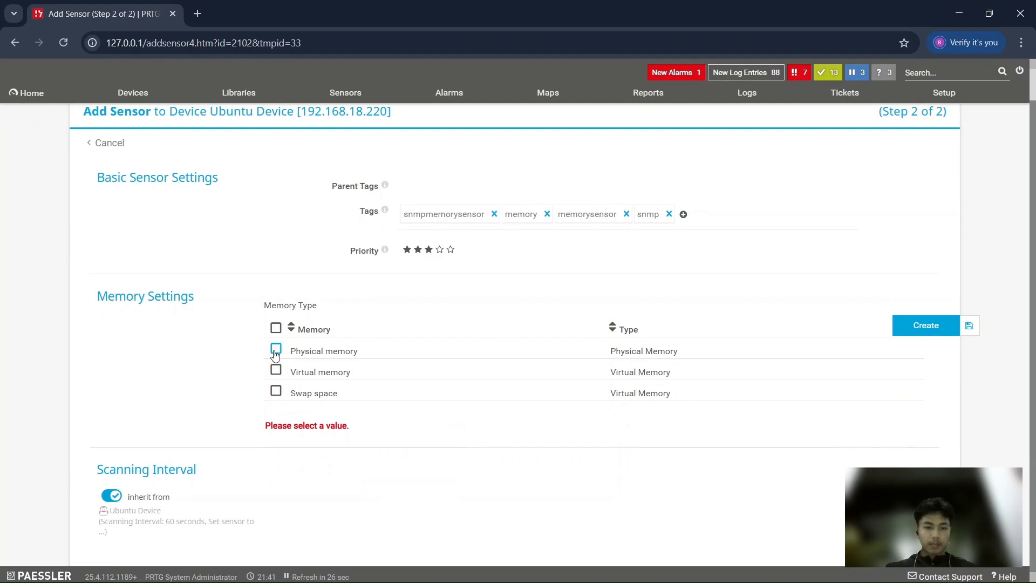
left_click(275, 350)
scroll(426, 364, "up", 1)
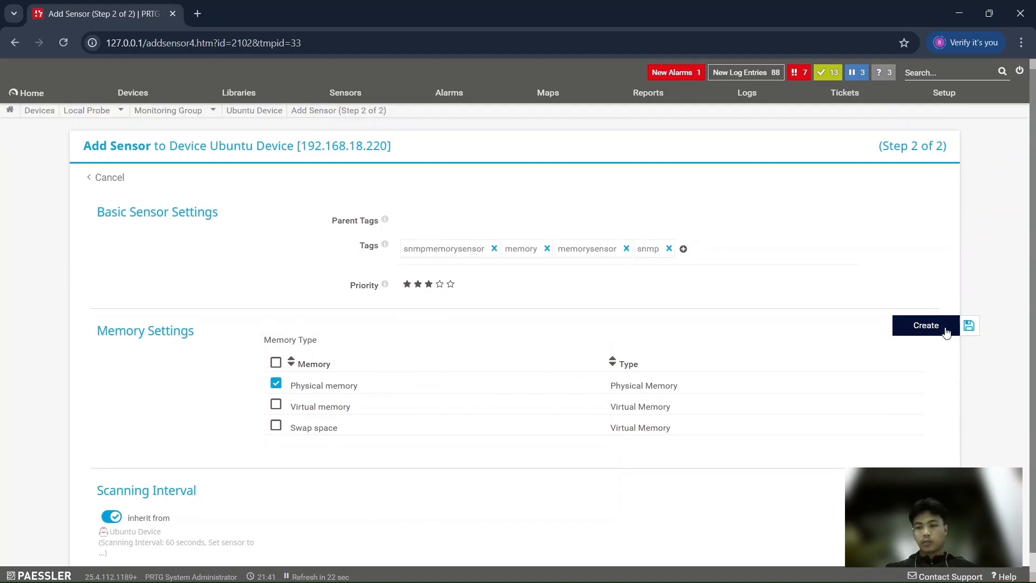
left_click(946, 330)
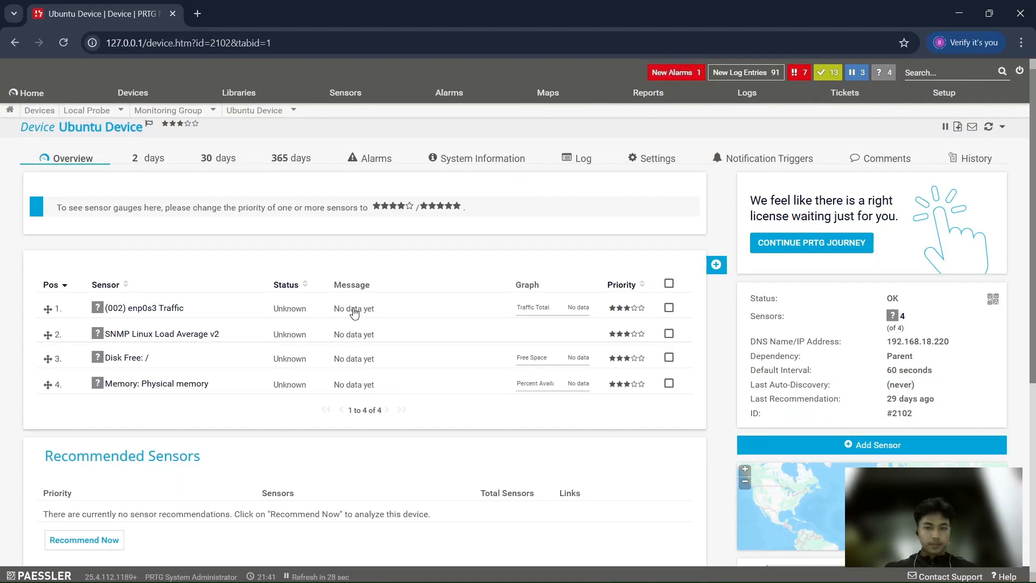
Reload the Ubuntu Device overview and review the status and message of each sensor in the list
scroll(377, 357, "down", 1)
scroll(393, 356, "down", 1)
scroll(394, 356, "up", 2)
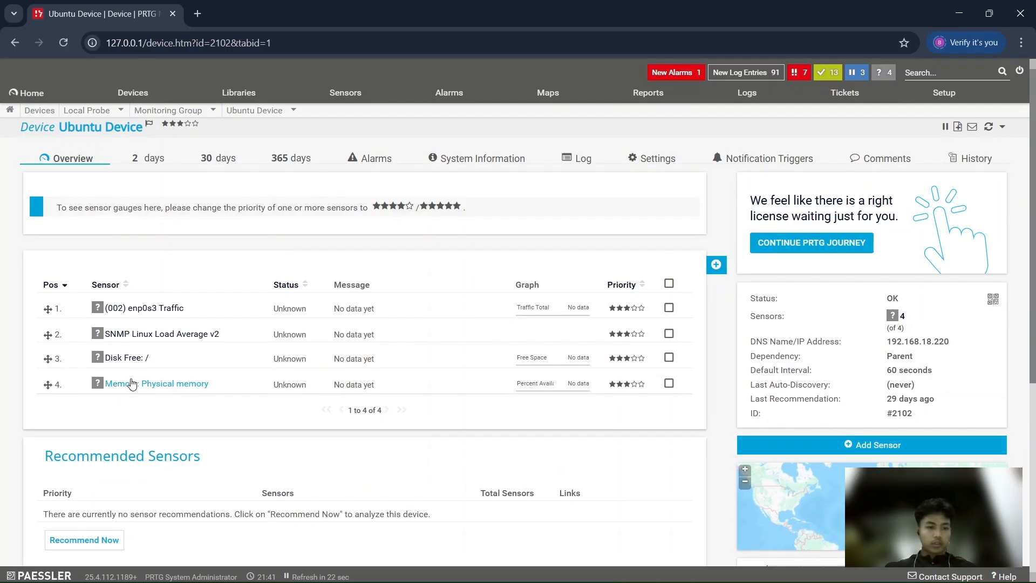
left_click(63, 45)
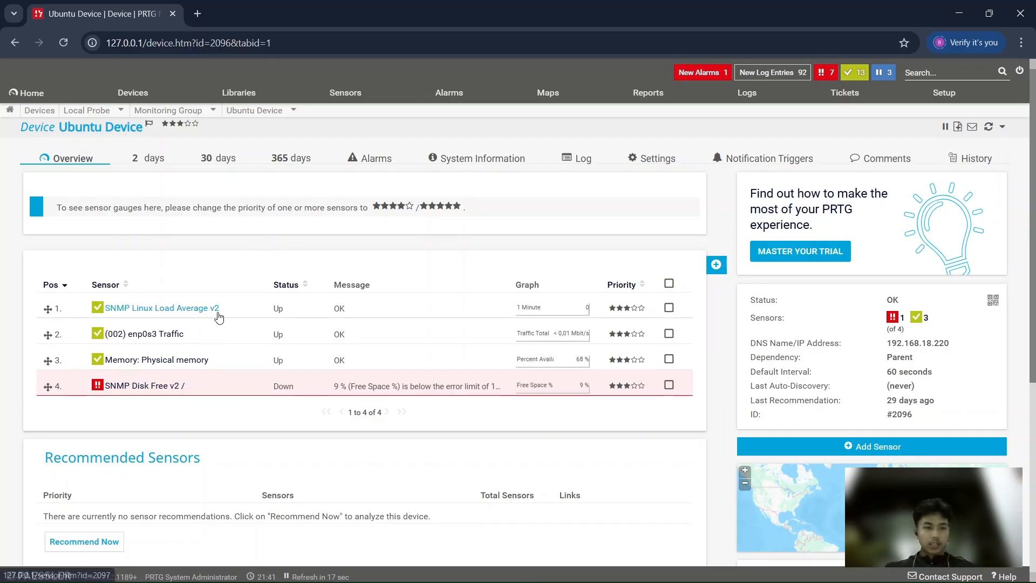
scroll(493, 400, "down", 1)
scroll(493, 400, "up", 1)
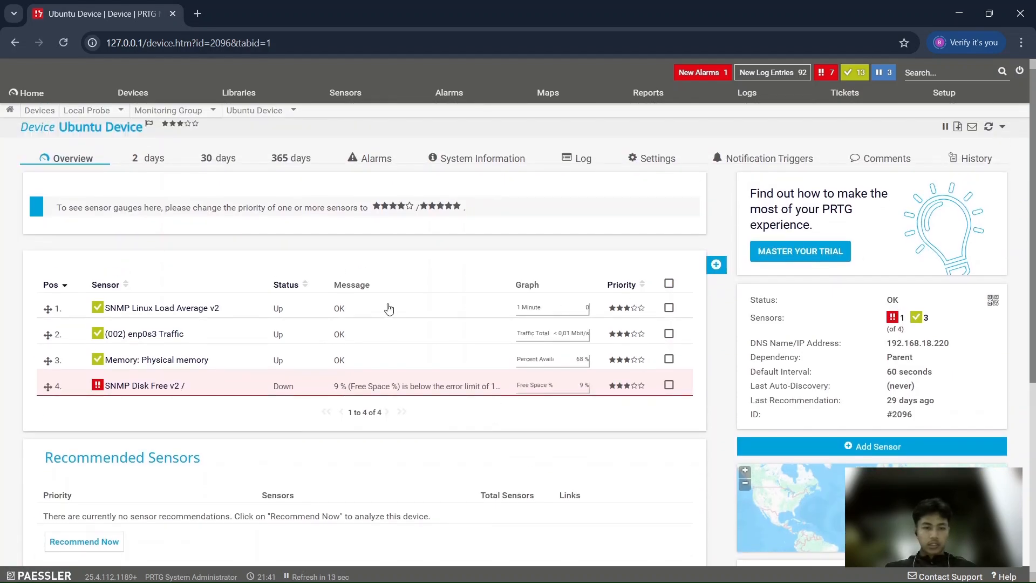
Show Ubuntu Device's 2-day graphs and look over the device chart and the individual sensor charts
left_click(140, 165)
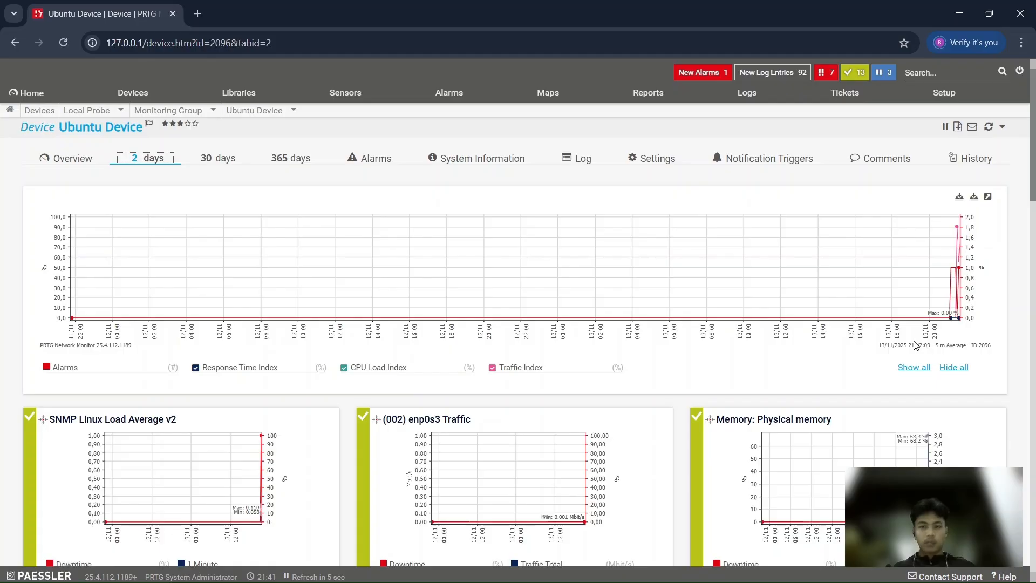
scroll(832, 307, "down", 3)
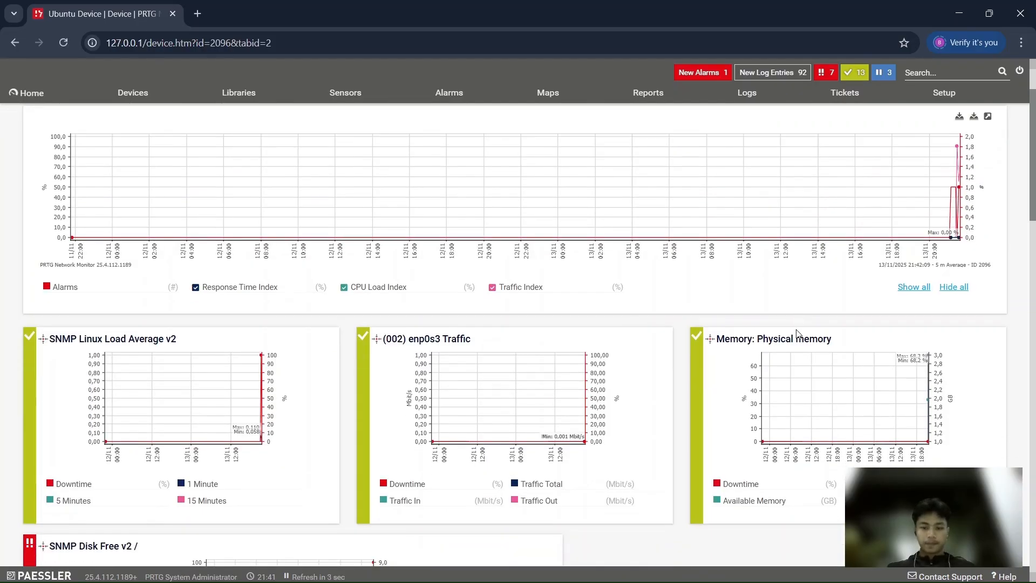
scroll(832, 307, "up", 3)
scroll(204, 348, "down", 1)
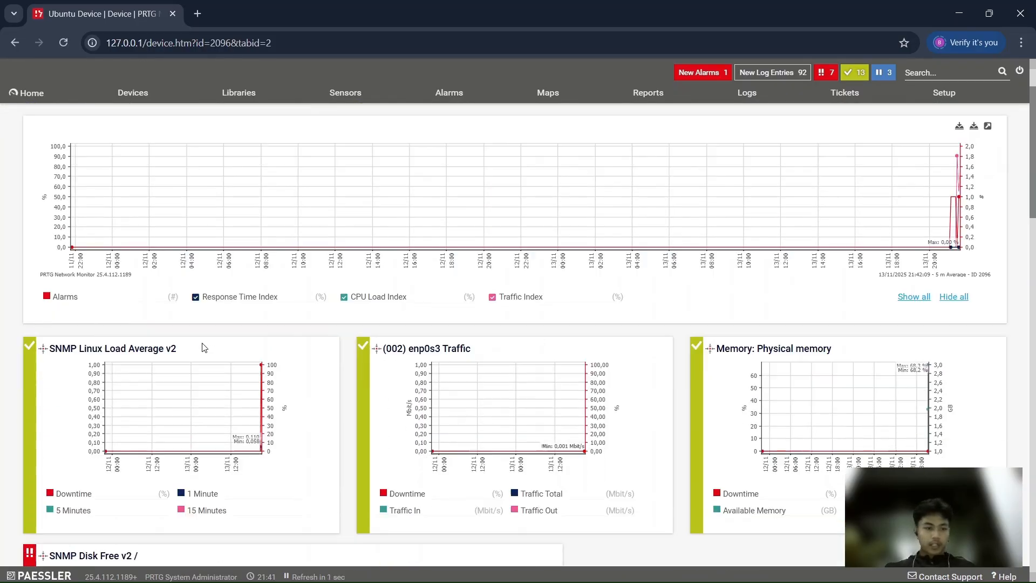
Open the SNMP Linux Load Average v2 sensor, review its gauges and channel table, and return to the device's 2-day graphs
left_click(168, 450)
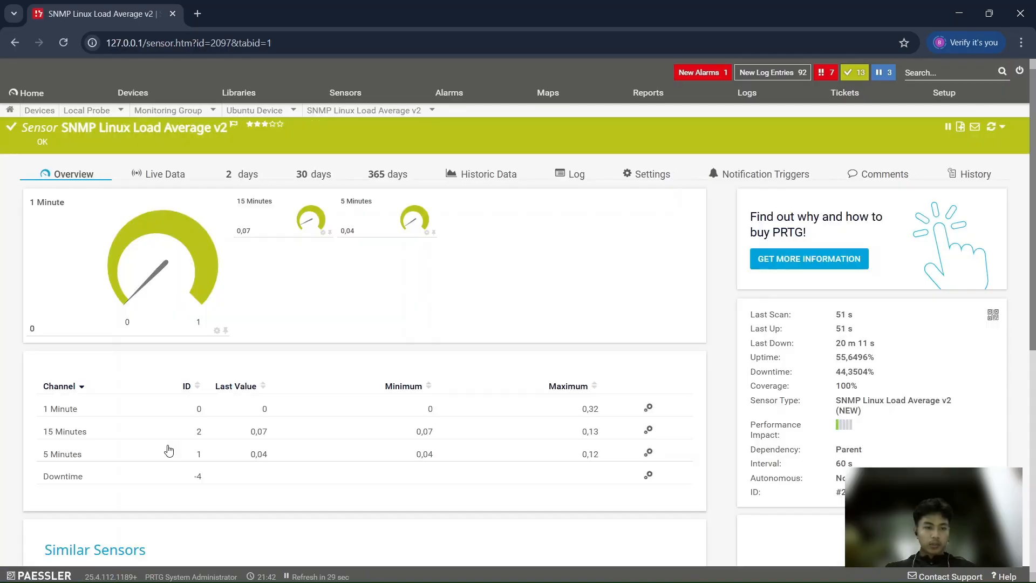
scroll(169, 450, "down", 2)
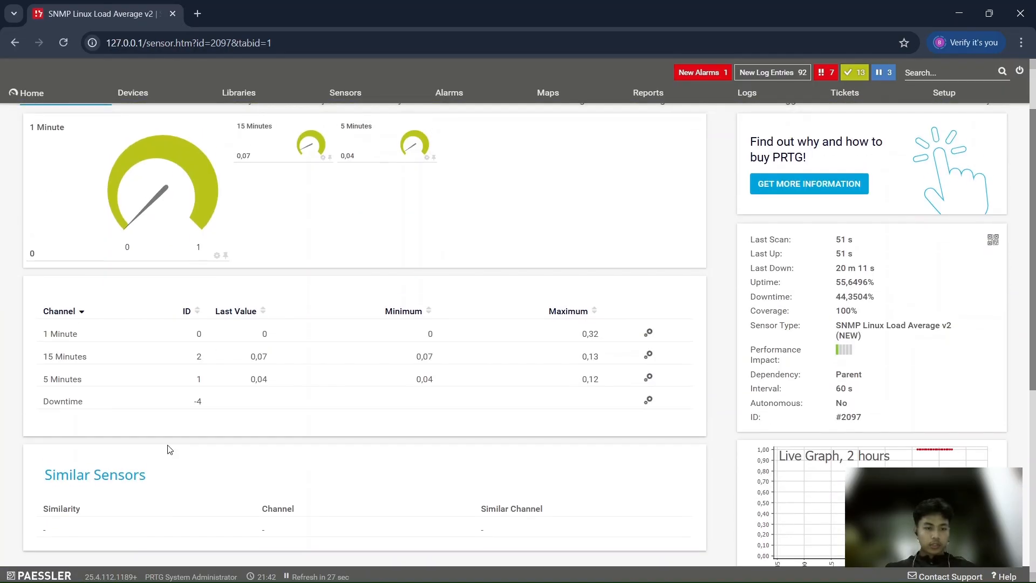
scroll(169, 450, "up", 2)
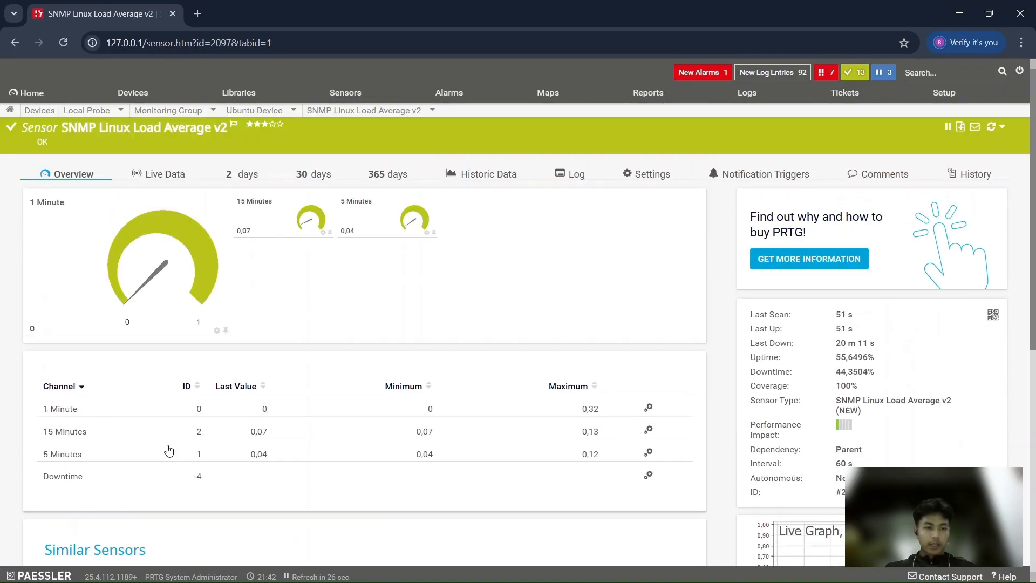
left_click(21, 43)
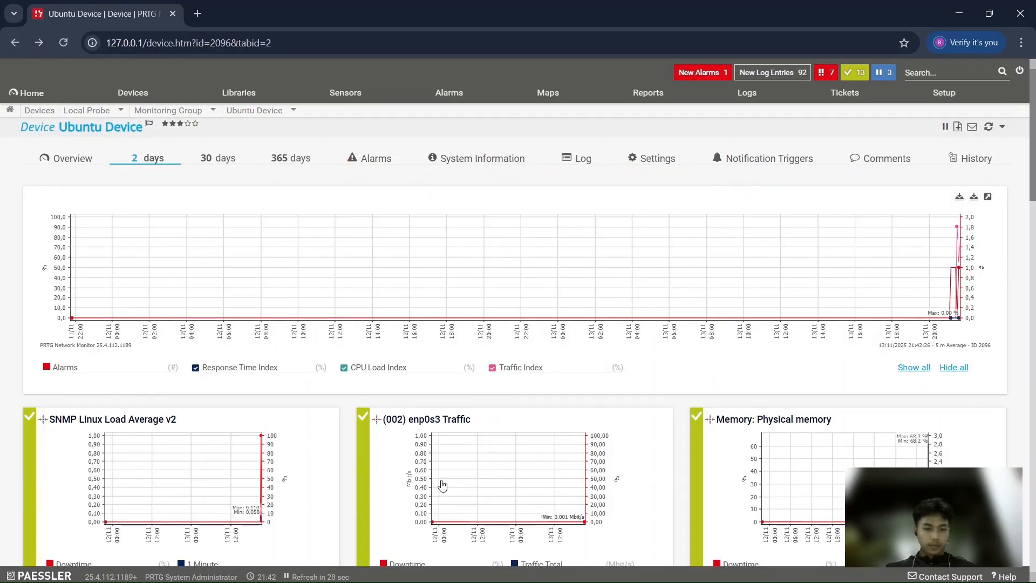
Check the channel values of the enp0s3 Traffic and Physical memory sensors, returning to the device's 2-day graphs after each
scroll(442, 483, "down", 1)
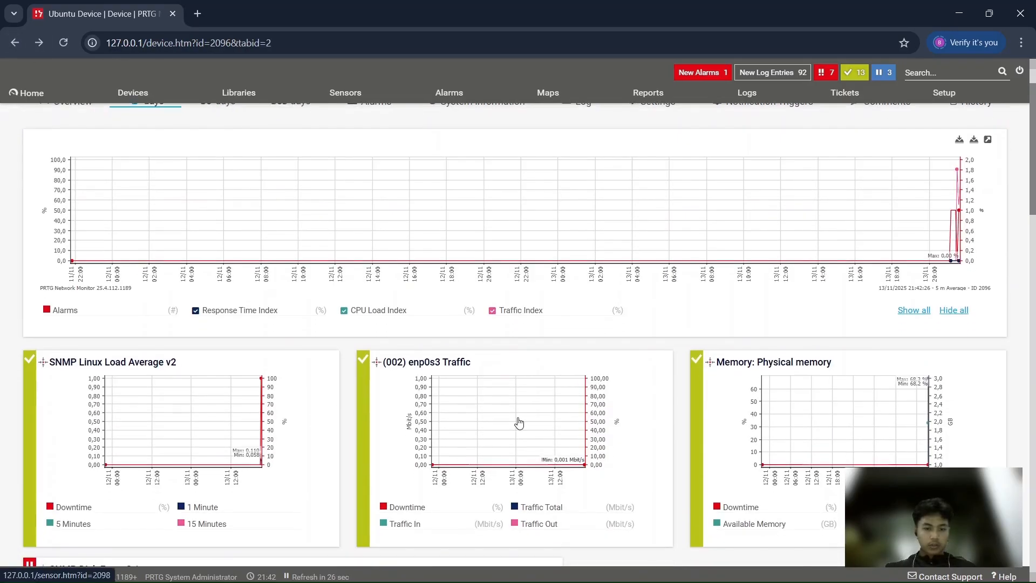
left_click(519, 422)
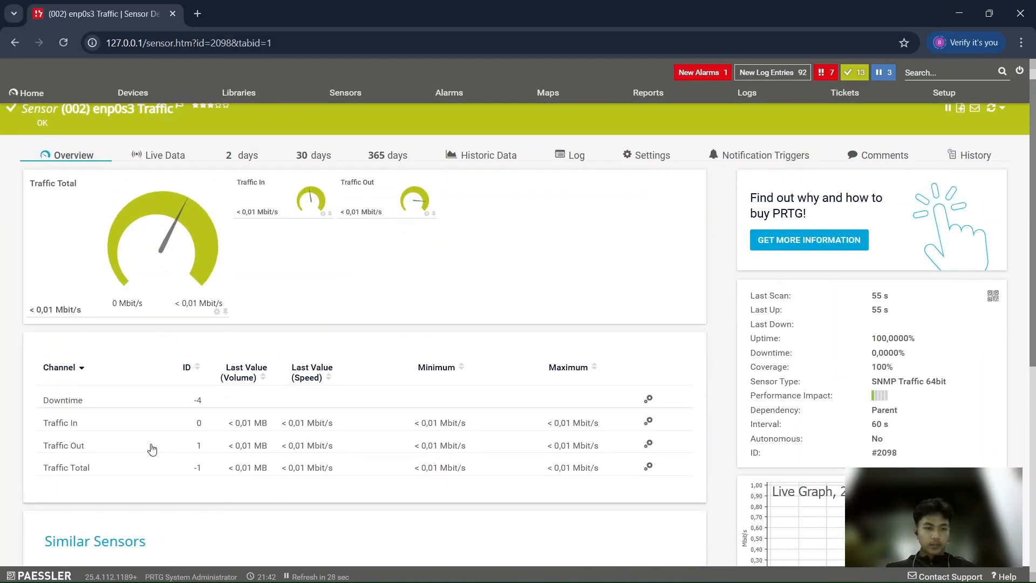
left_click(15, 42)
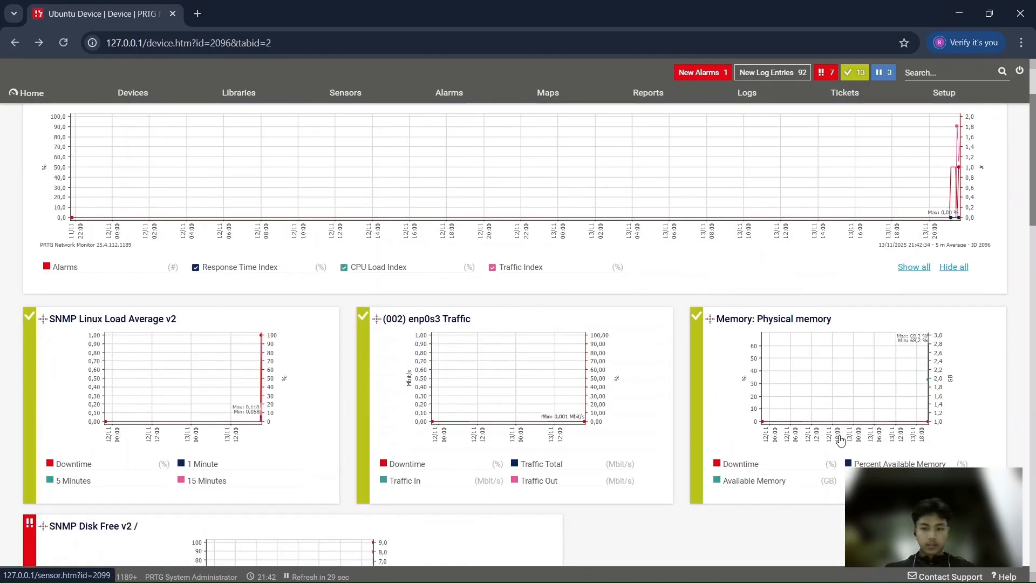
left_click(830, 388)
scroll(353, 278, "down", 1)
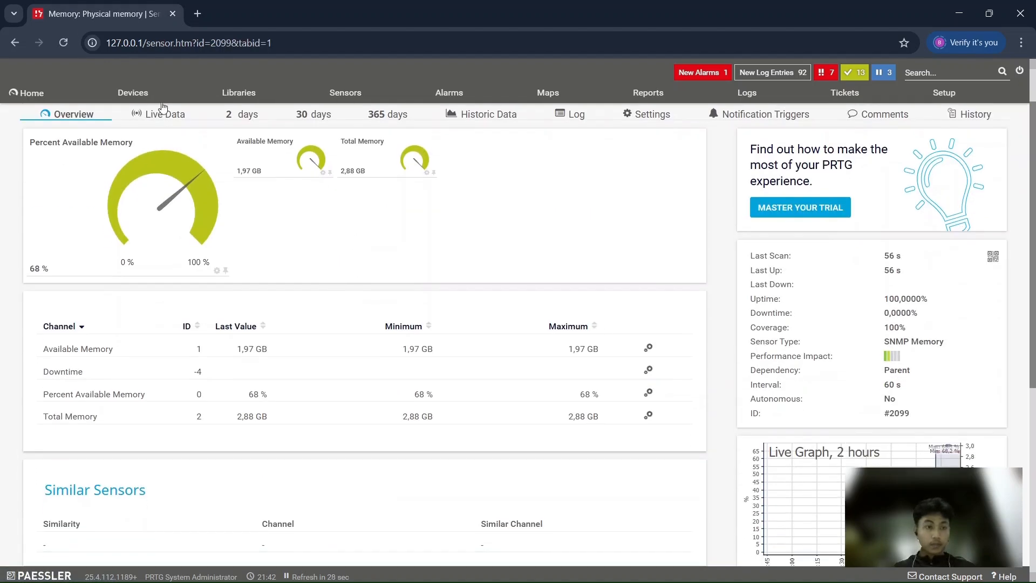
left_click(8, 47)
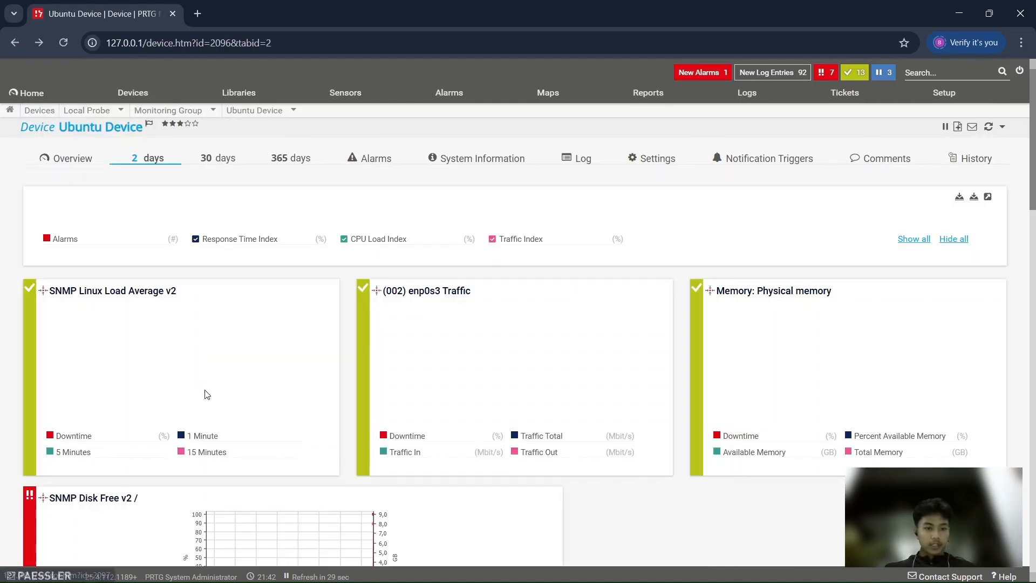
Open the SNMP Disk Free v2 / sensor, examine its free-space channels and error state, and return to the device's graphs
scroll(108, 313, "down", 5)
left_click(195, 326)
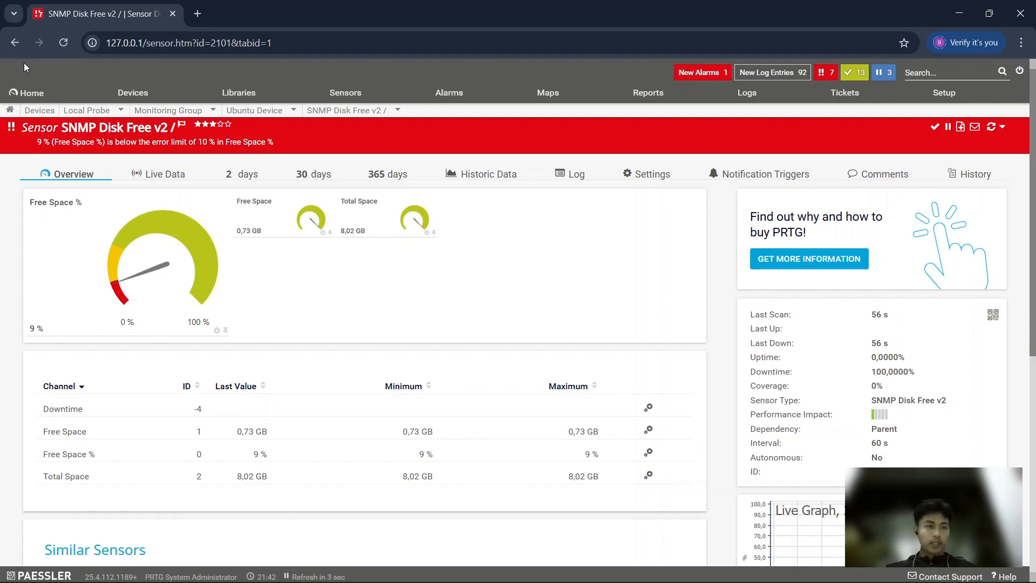
left_click(14, 44)
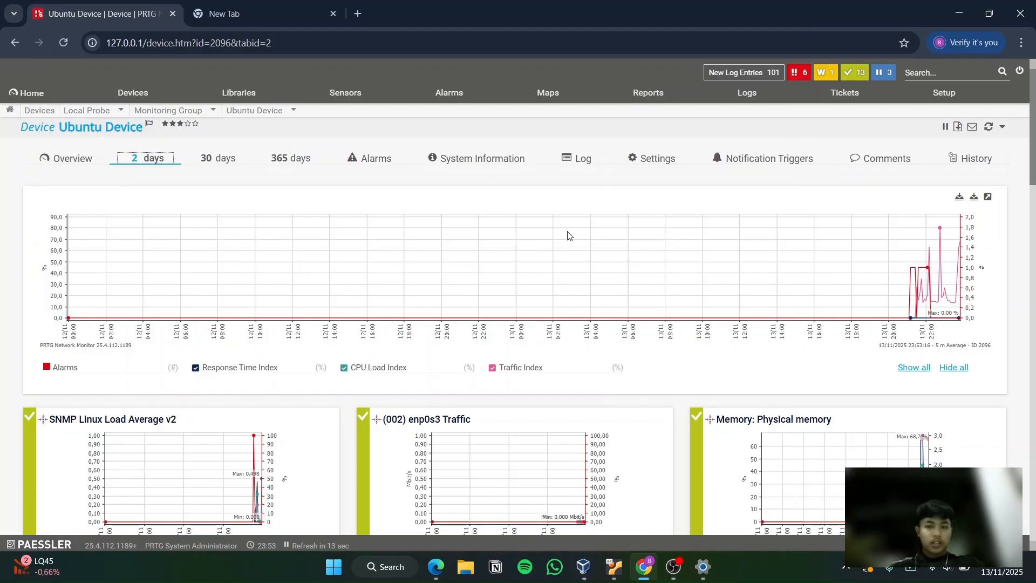
Examine the updated 2-day graphs of Ubuntu Device, from the overall device chart down to the SNMP Disk Free v2 / chart
scroll(567, 236, "down", 1)
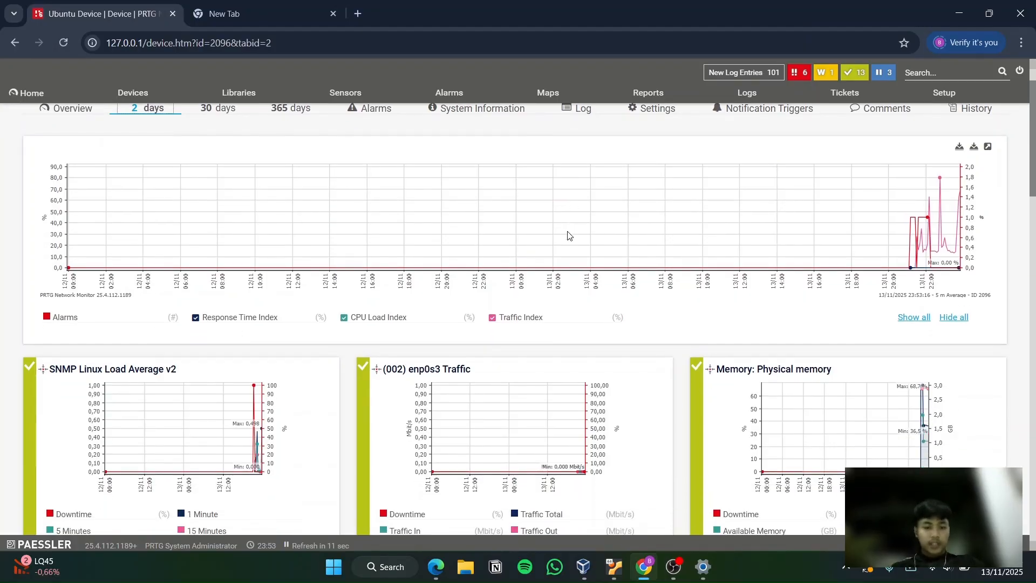
scroll(568, 236, "up", 1)
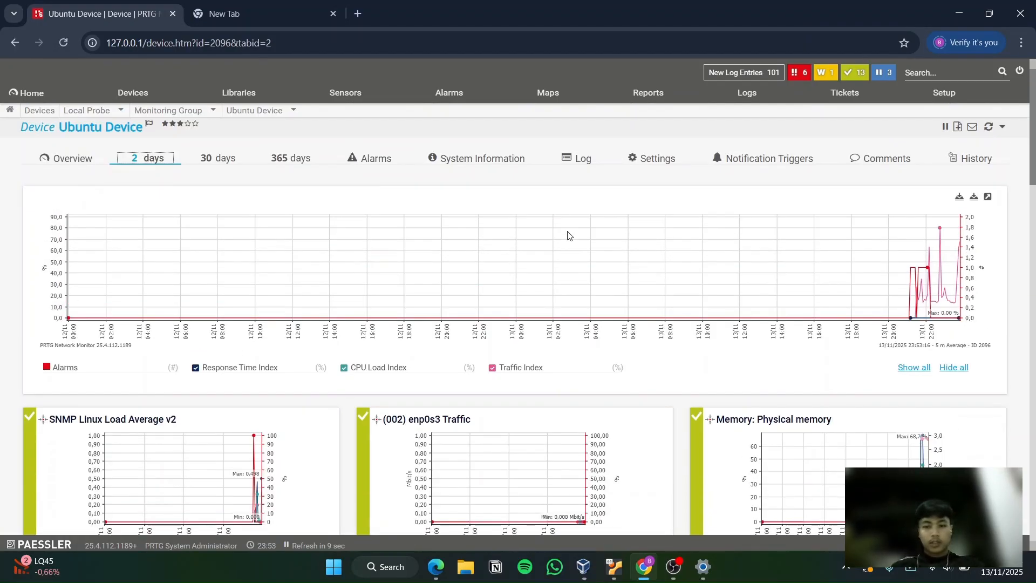
scroll(568, 235, "down", 3)
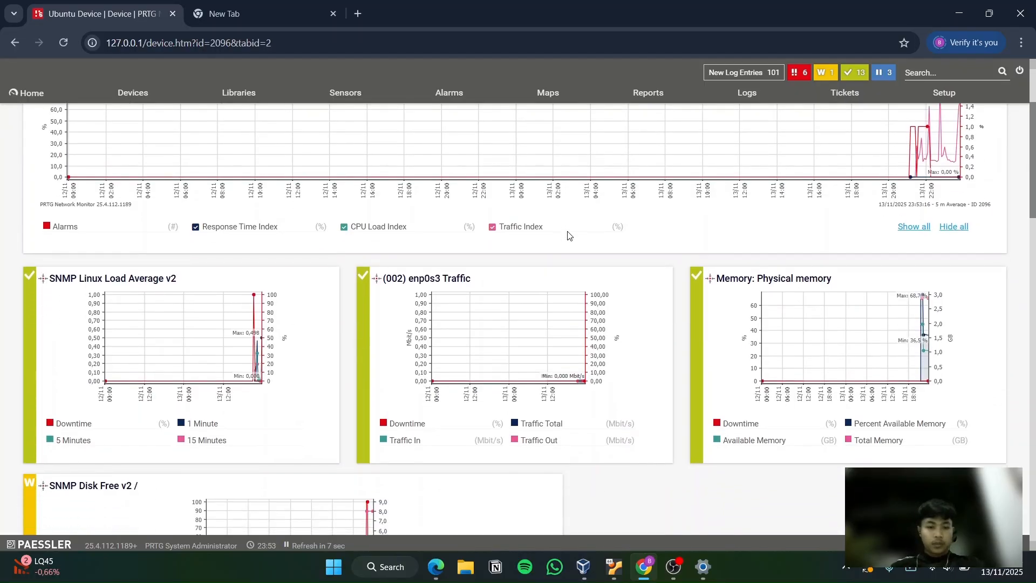
scroll(567, 235, "up", 3)
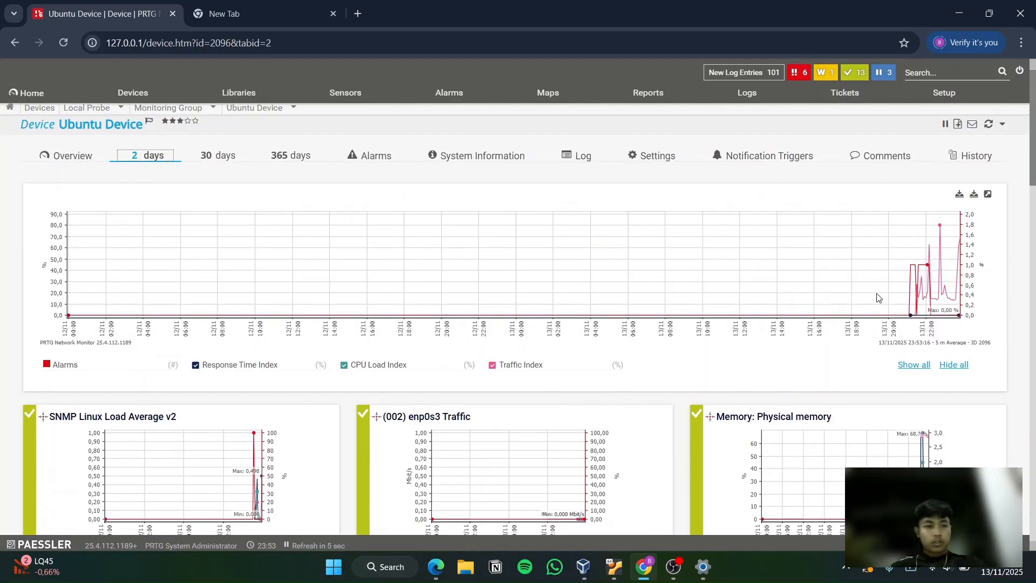
scroll(878, 298, "down", 1)
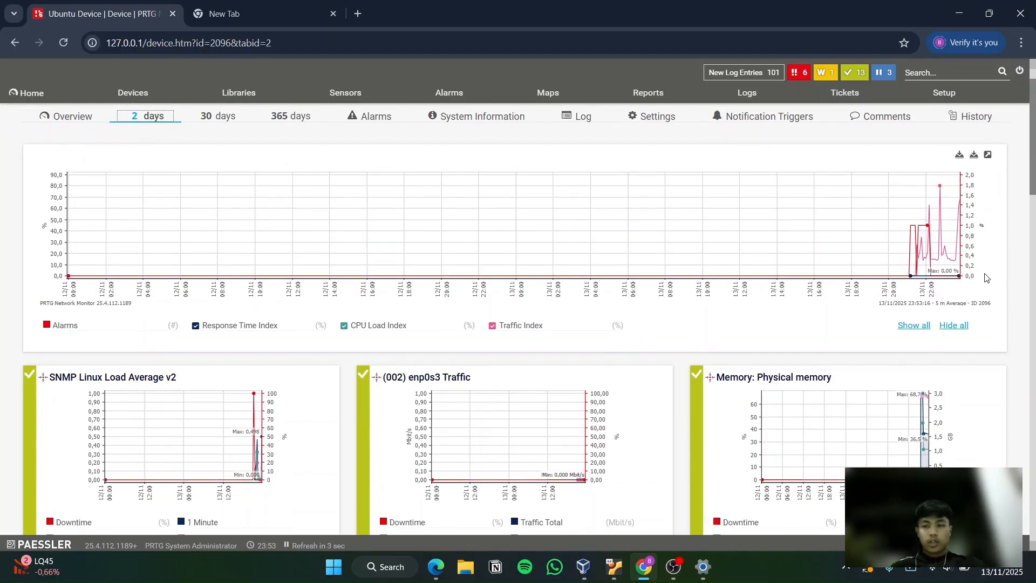
scroll(513, 303, "down", 2)
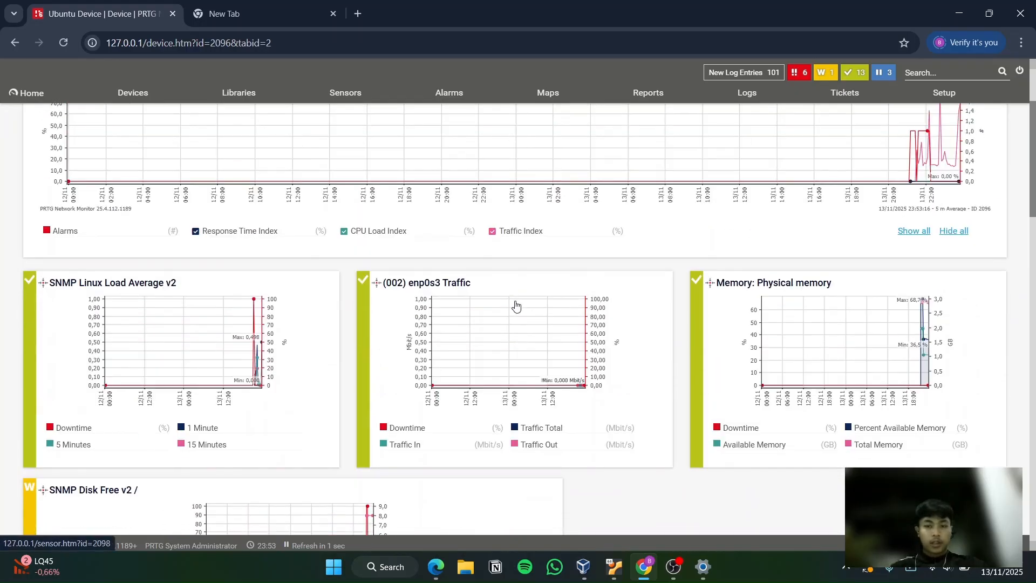
scroll(517, 307, "down", 2)
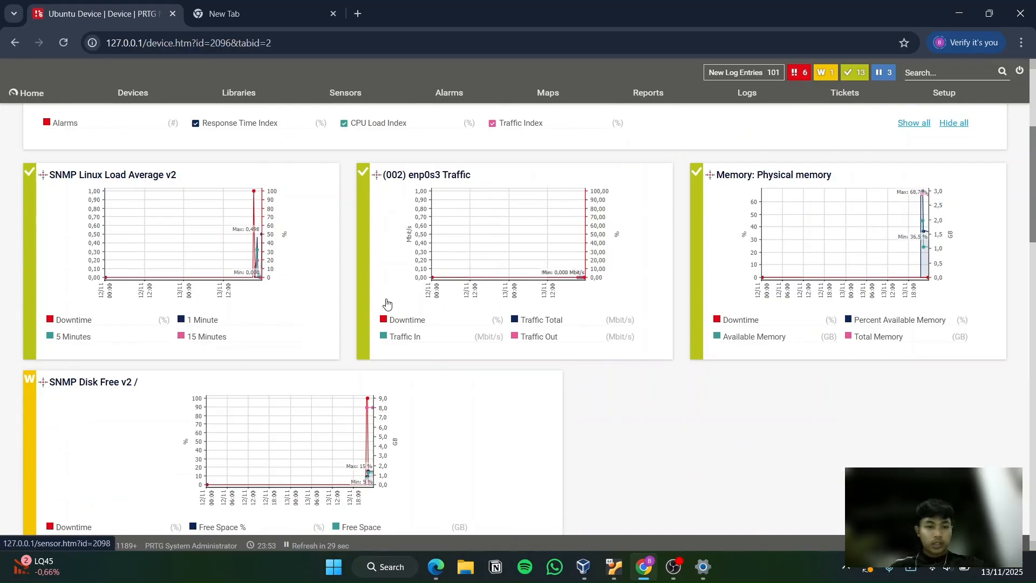
Open the SNMP Linux Load Average v2 sensor, review its channel values, and show its live data graph in full
left_click(215, 267)
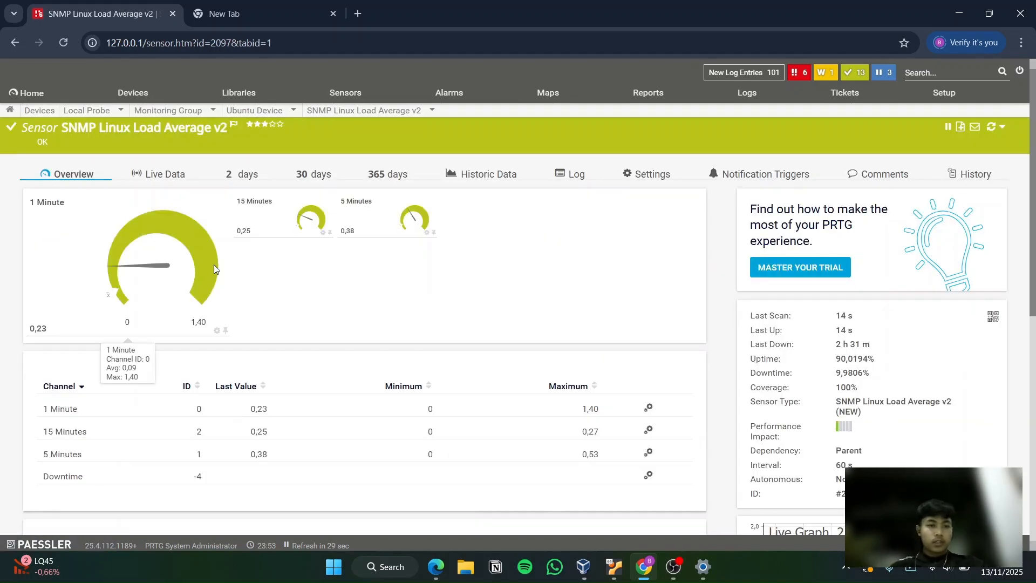
scroll(213, 265, "down", 1)
scroll(354, 244, "down", 1)
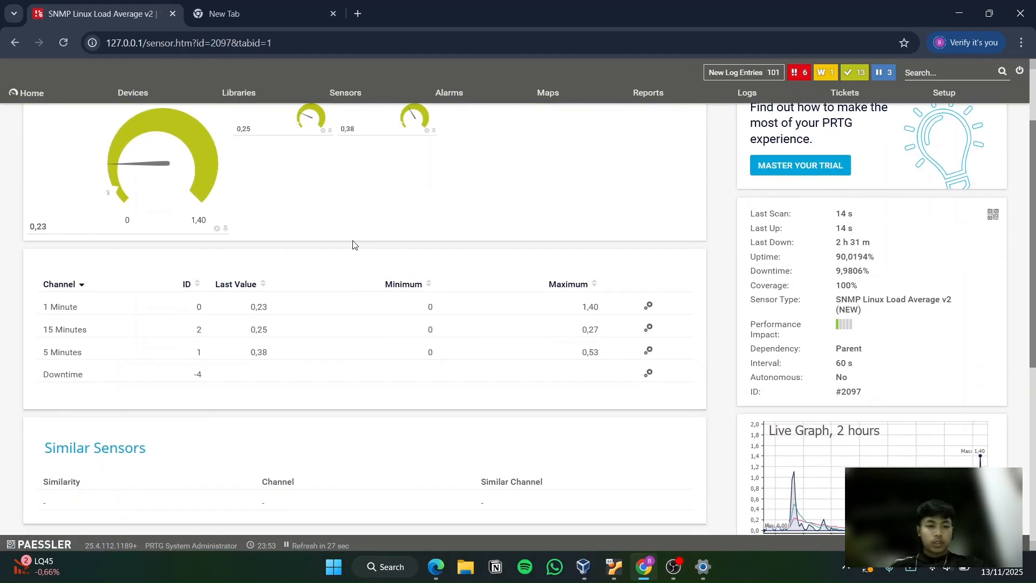
scroll(354, 244, "down", 1)
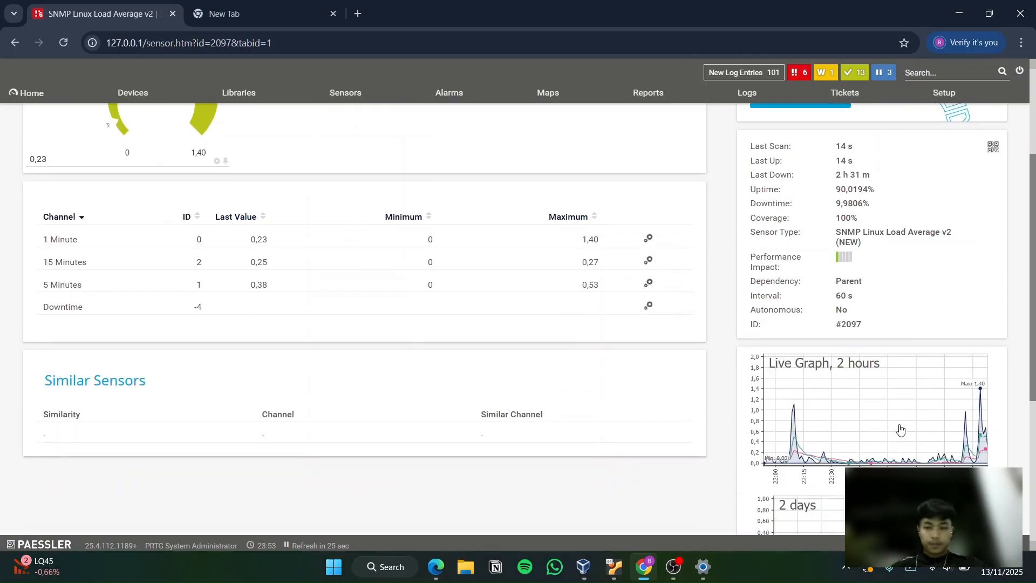
left_click(869, 396)
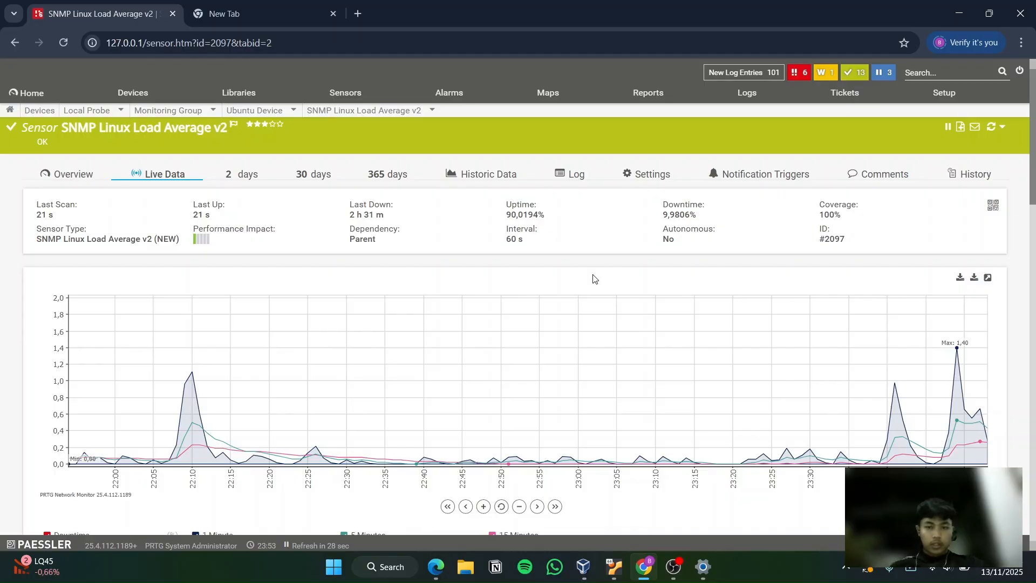
Examine the load average sensor's live graph, its table of averaged and per-minute values, and the uptime and downtime figures
scroll(592, 278, "down", 1)
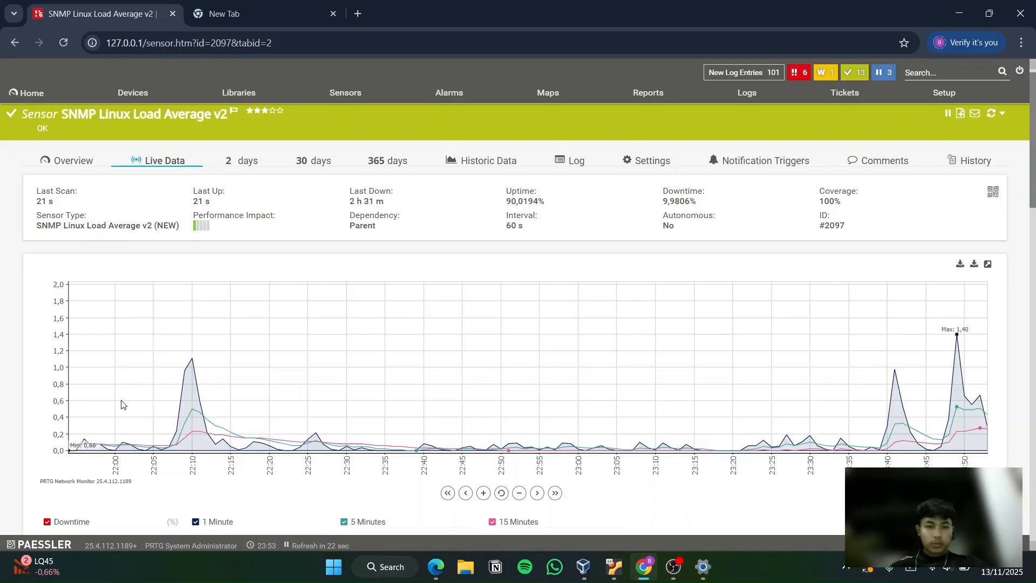
scroll(280, 324, "down", 2)
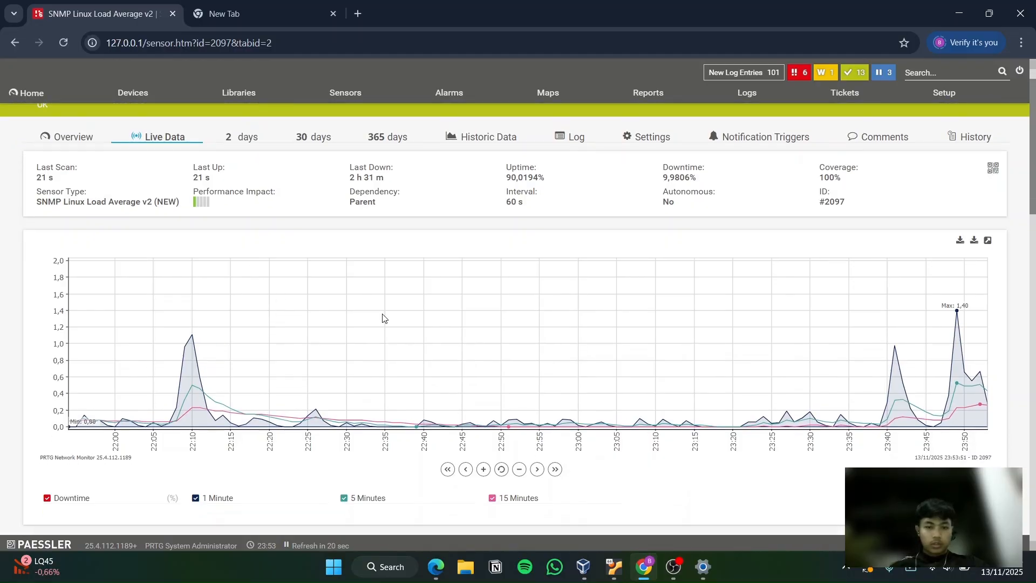
scroll(382, 318, "down", 1)
scroll(444, 298, "down", 3)
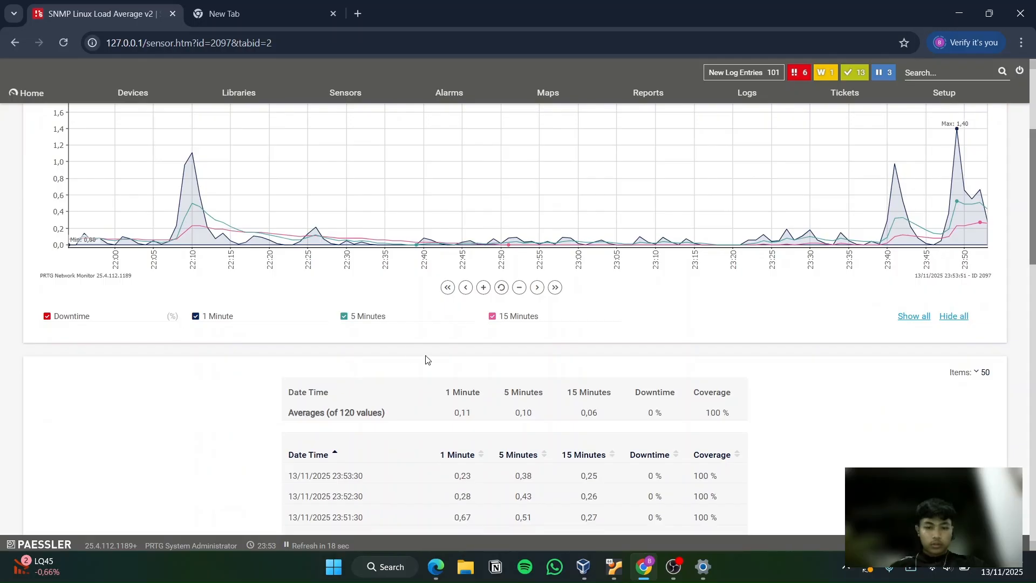
scroll(425, 359, "down", 1)
scroll(425, 357, "up", 5)
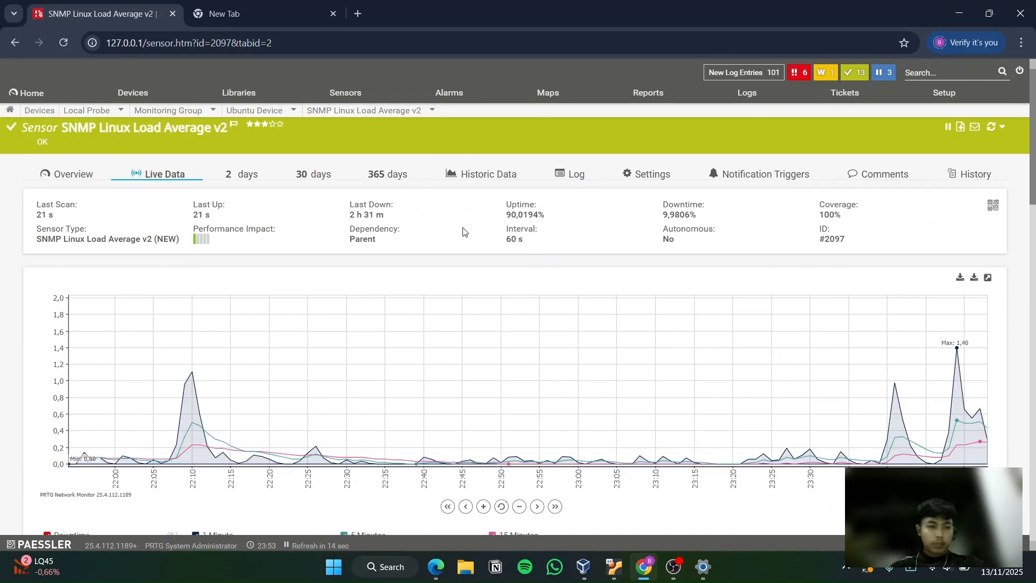
mouse_move(525, 215)
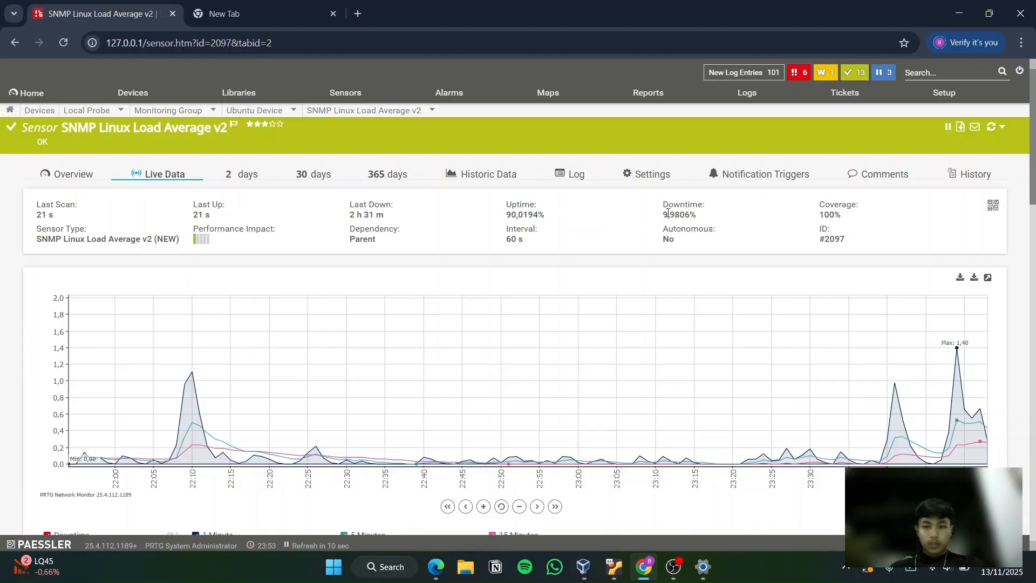
scroll(481, 341, "down", 1)
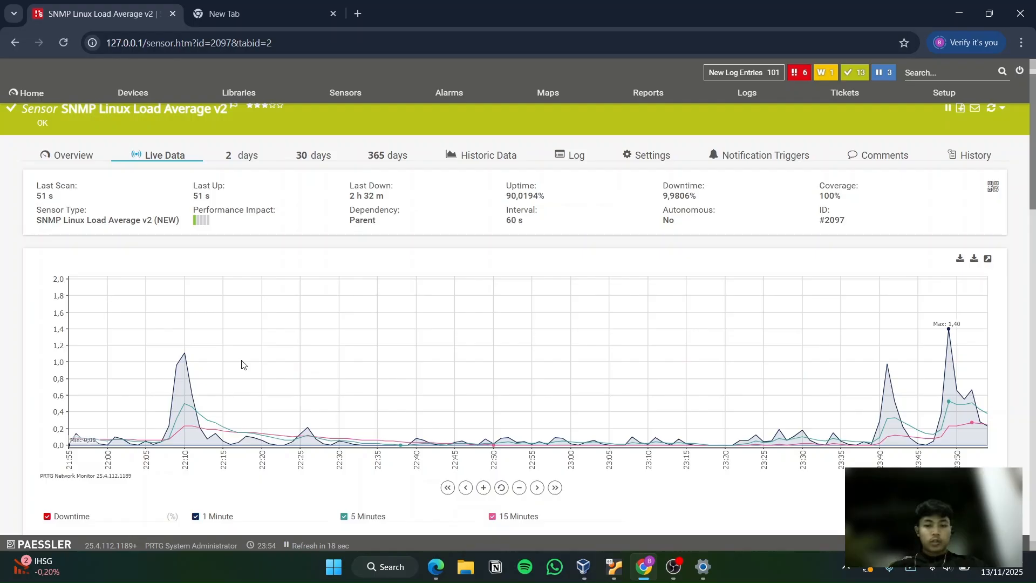
scroll(157, 353, "down", 1)
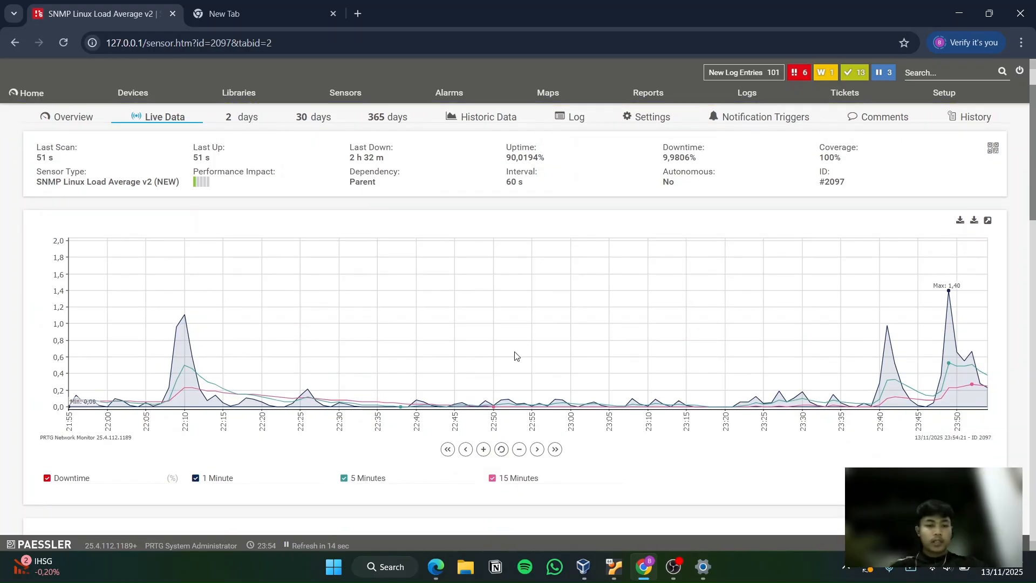
scroll(515, 355, "up", 1)
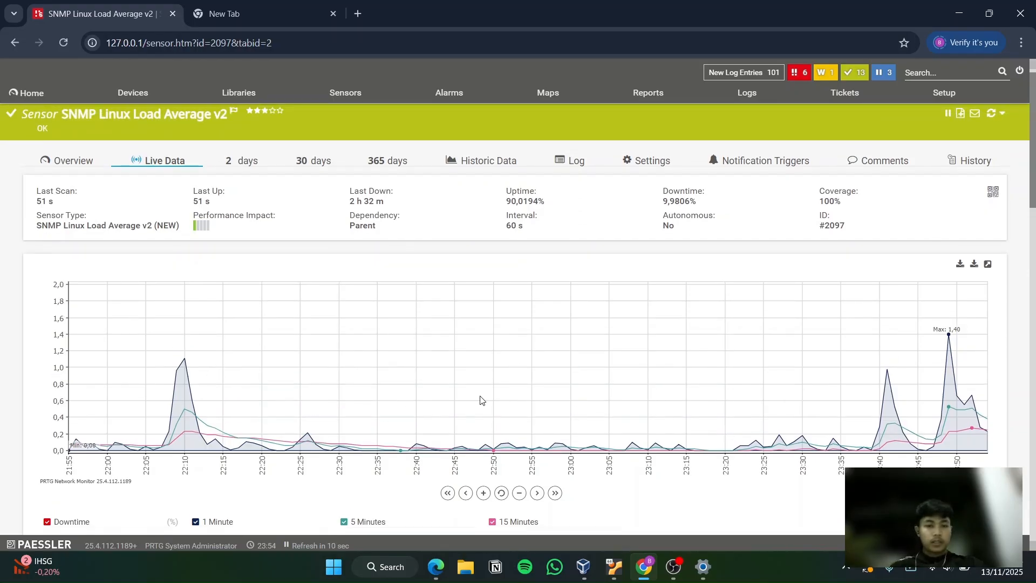
scroll(482, 399, "up", 1)
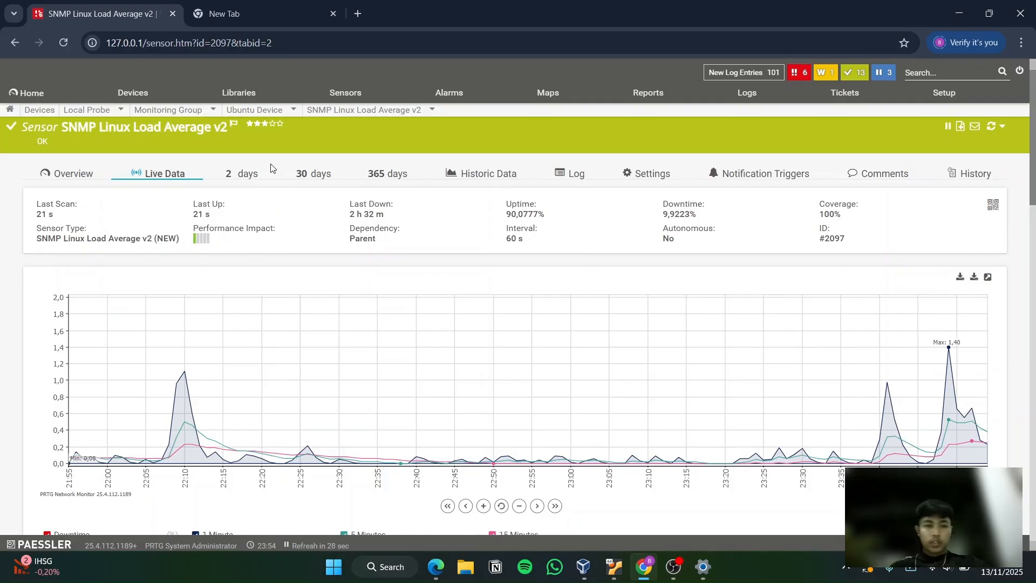
Switch to the (002) enp0s3 Traffic sensor of Ubuntu Device and show its live data graph in full
left_click(400, 111)
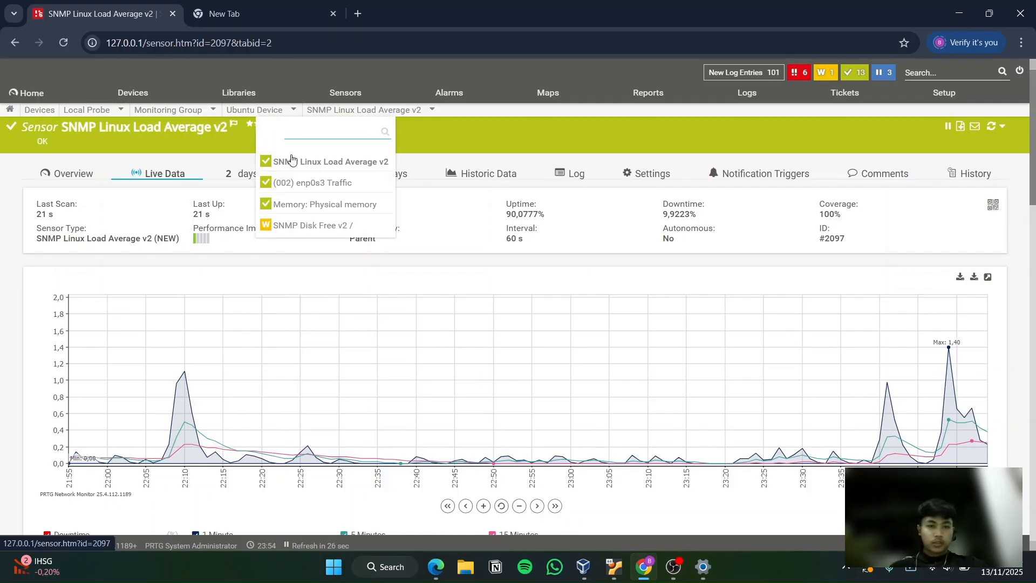
left_click(313, 183)
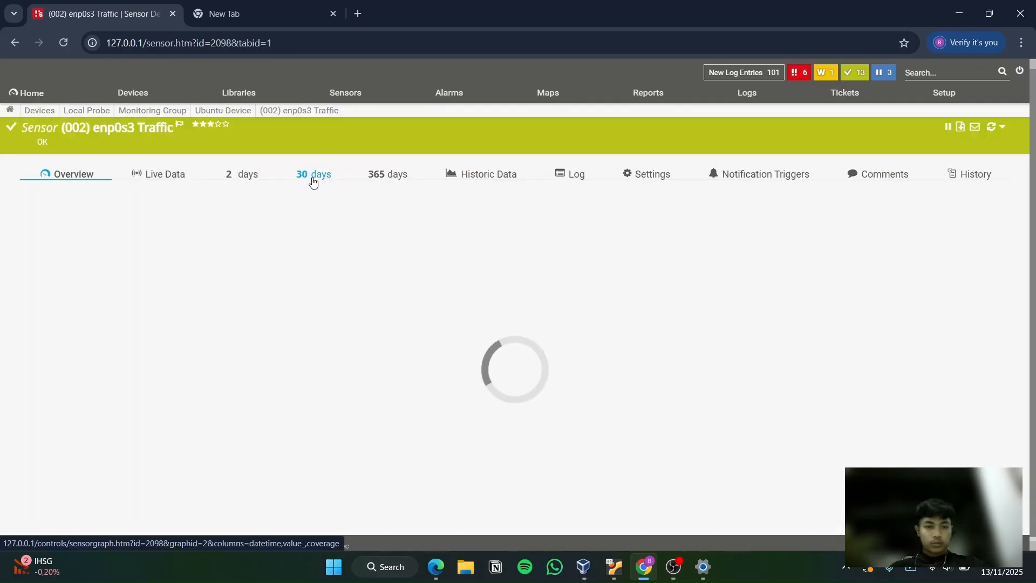
scroll(330, 296, "down", 2)
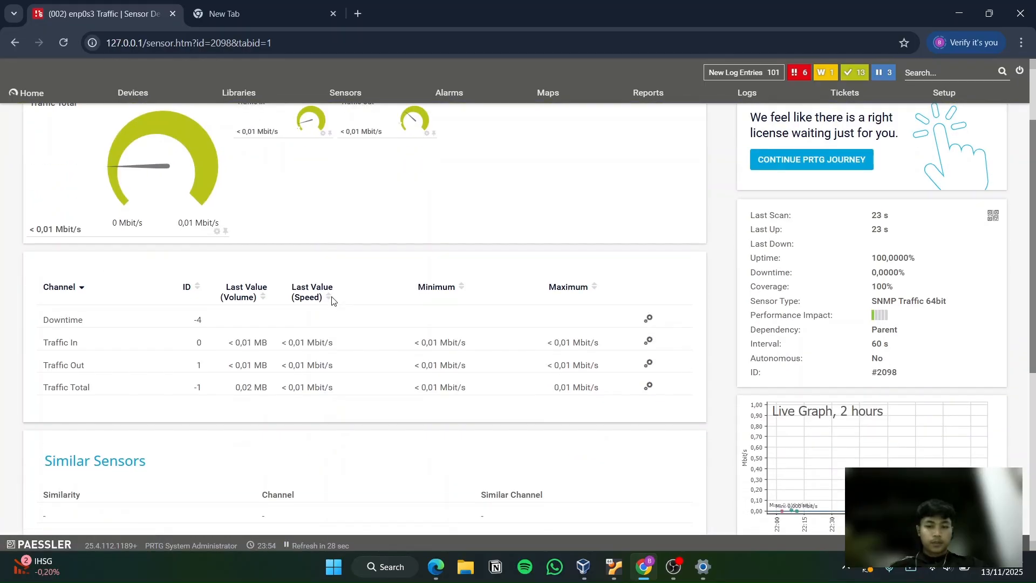
left_click(805, 442)
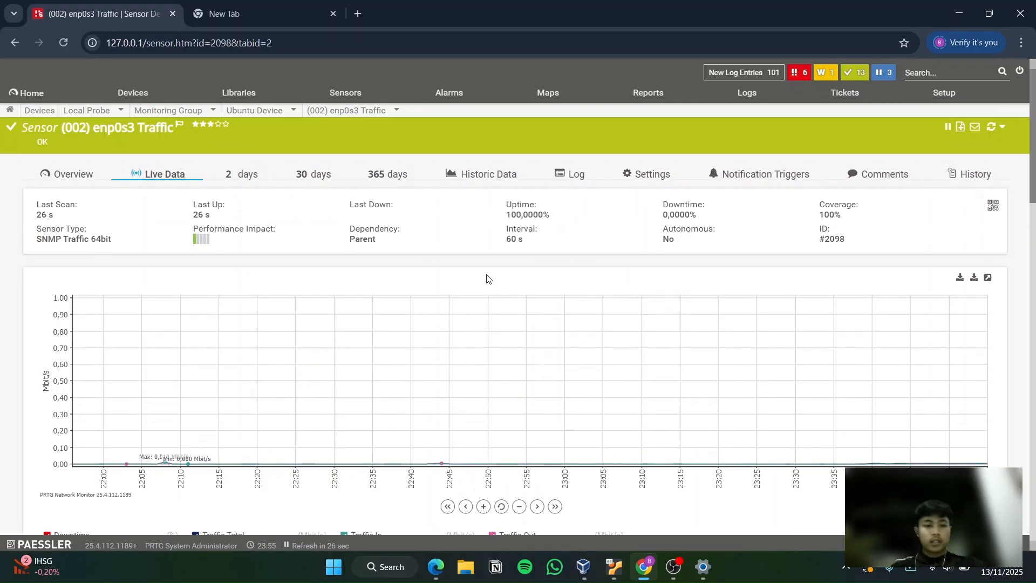
Examine the enp0s3 live traffic graph and the table of total, inbound and outbound volumes and speeds
scroll(488, 278, "down", 1)
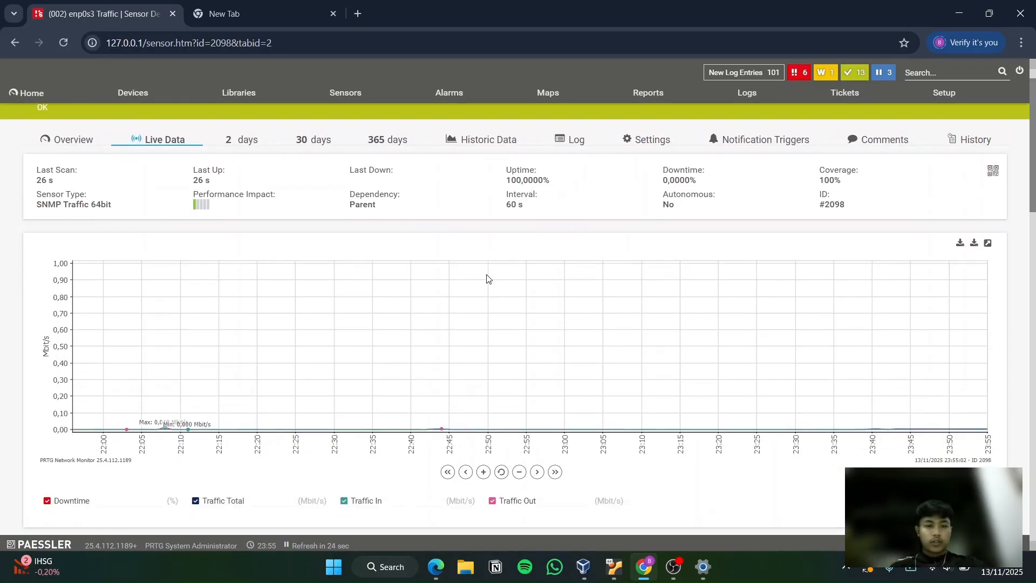
scroll(488, 279, "down", 4)
scroll(487, 279, "down", 1)
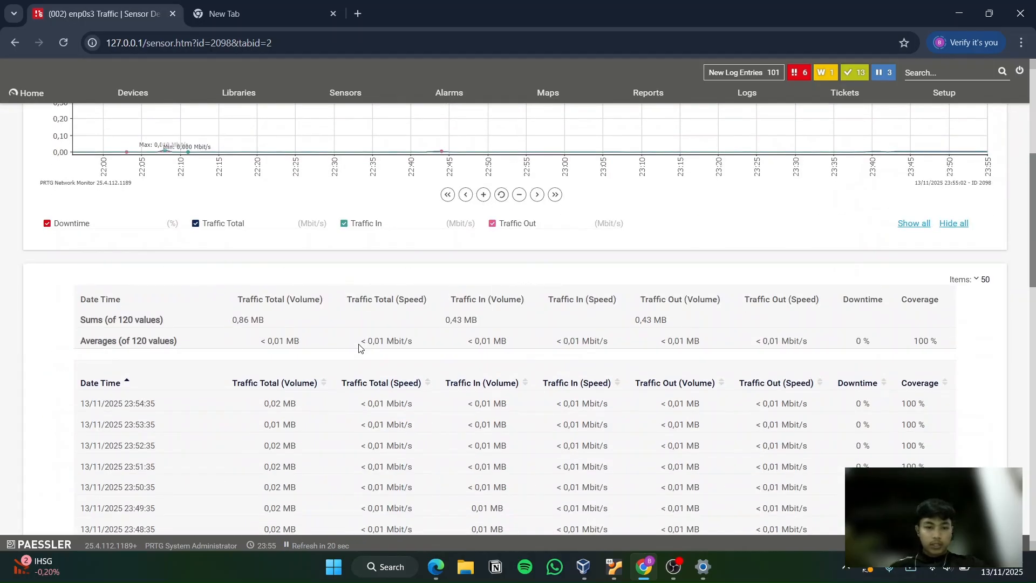
scroll(360, 348, "up", 1)
scroll(361, 348, "up", 1)
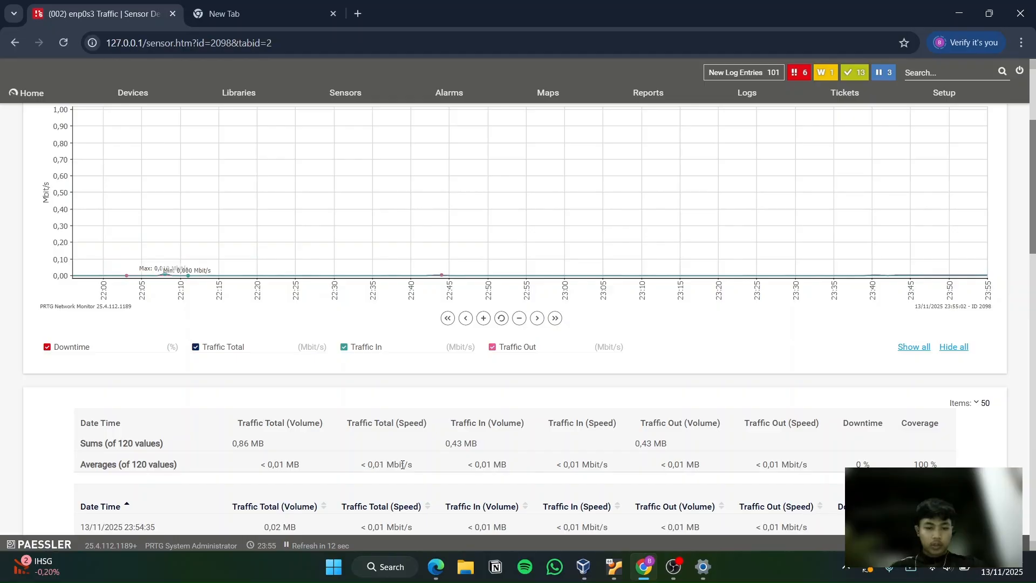
scroll(463, 395, "up", 3)
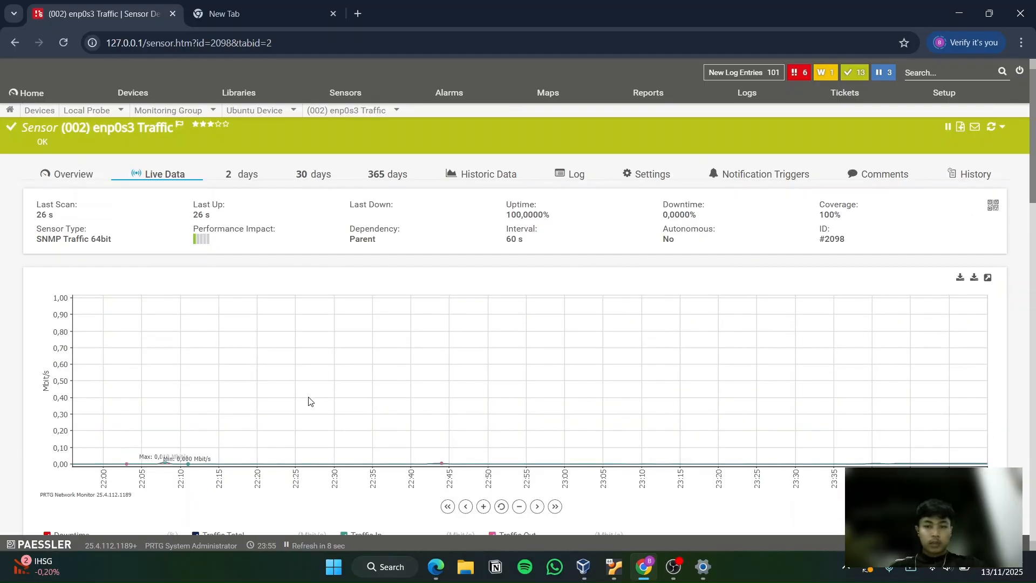
scroll(310, 401, "down", 1)
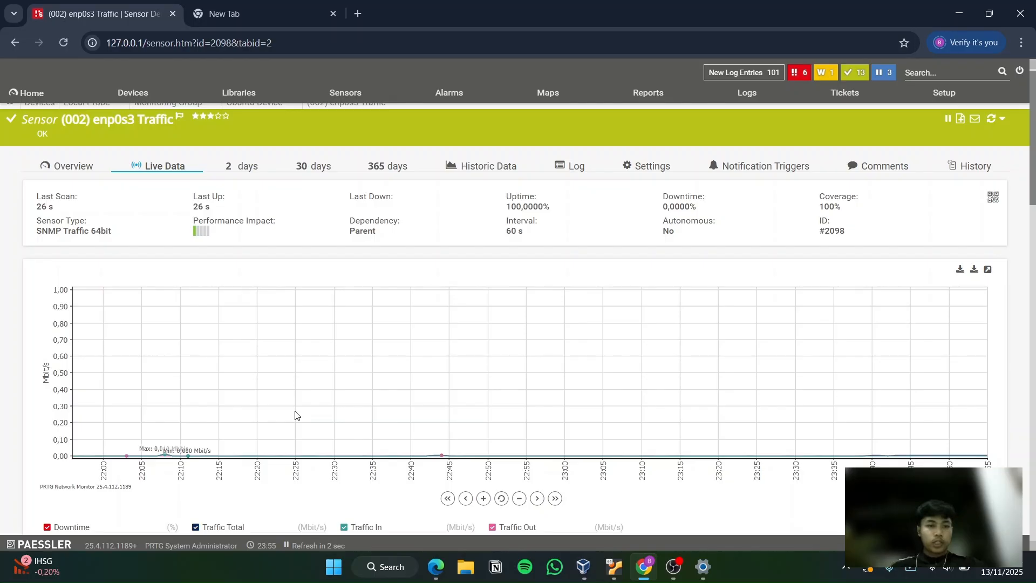
scroll(295, 415, "down", 1)
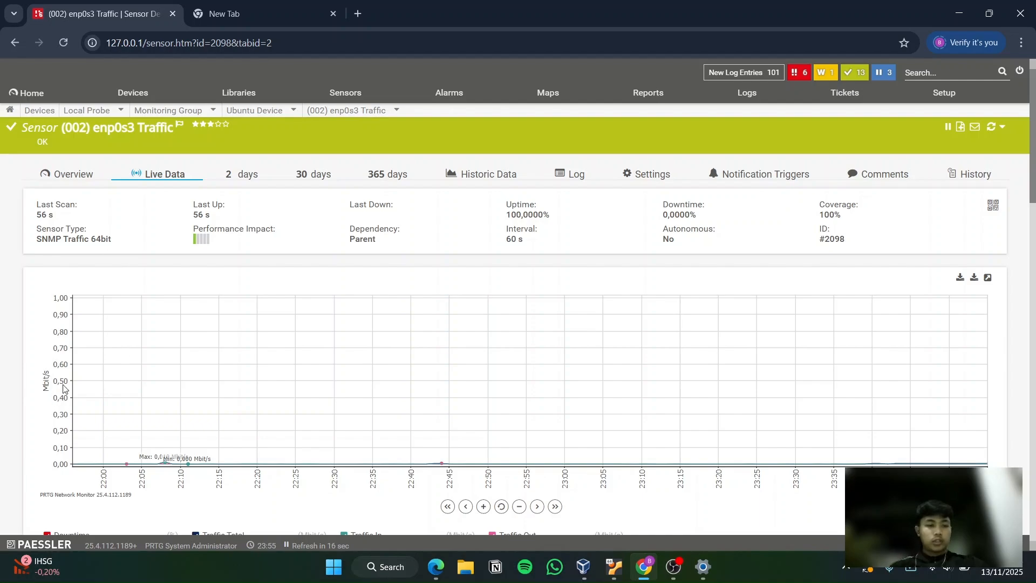
scroll(172, 448, "down", 1)
scroll(172, 448, "up", 1)
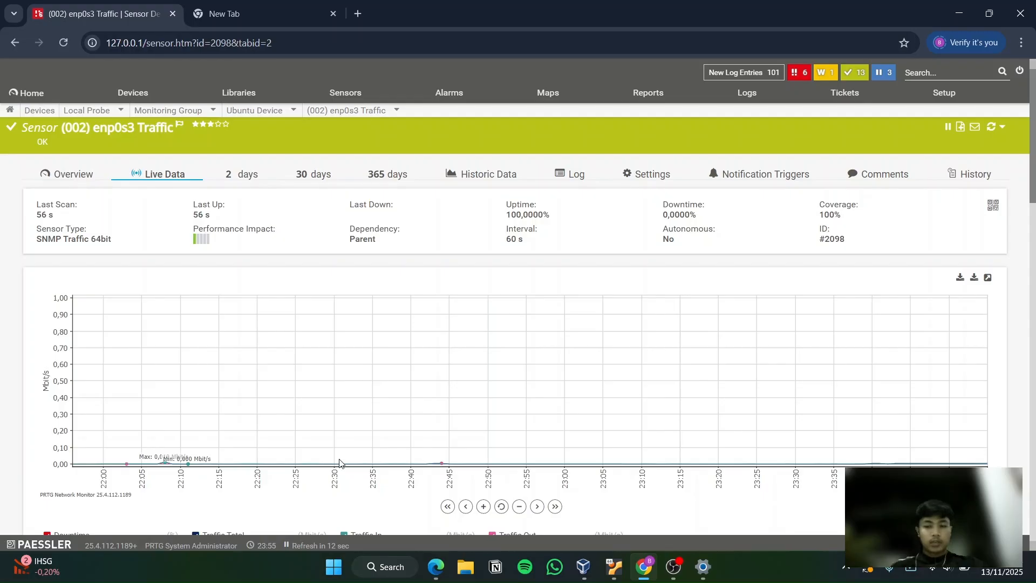
Switch to the Memory: Physical memory sensor and show its live data graph in full
mouse_move(351, 109)
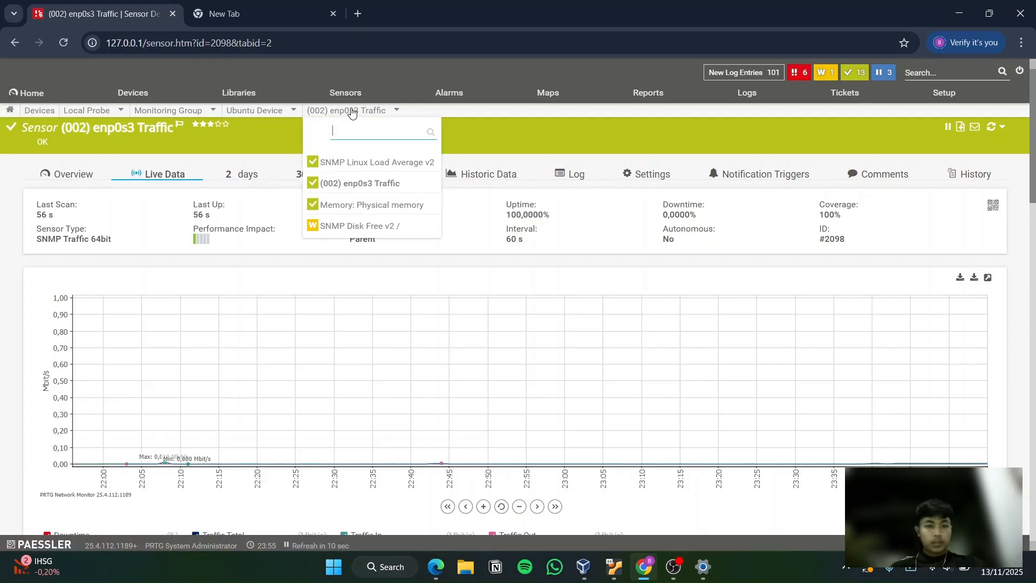
left_click(346, 209)
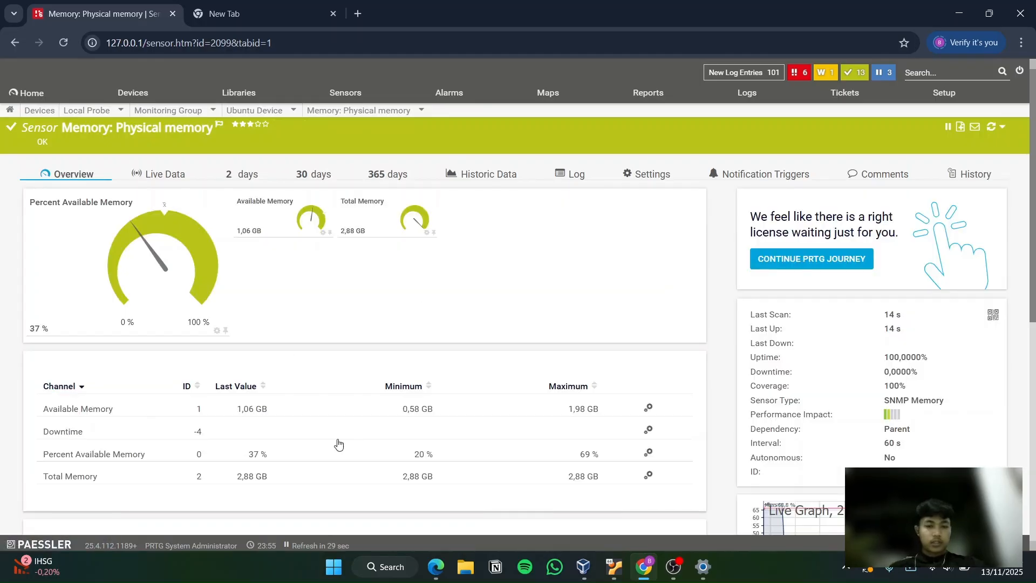
scroll(338, 443, "down", 4)
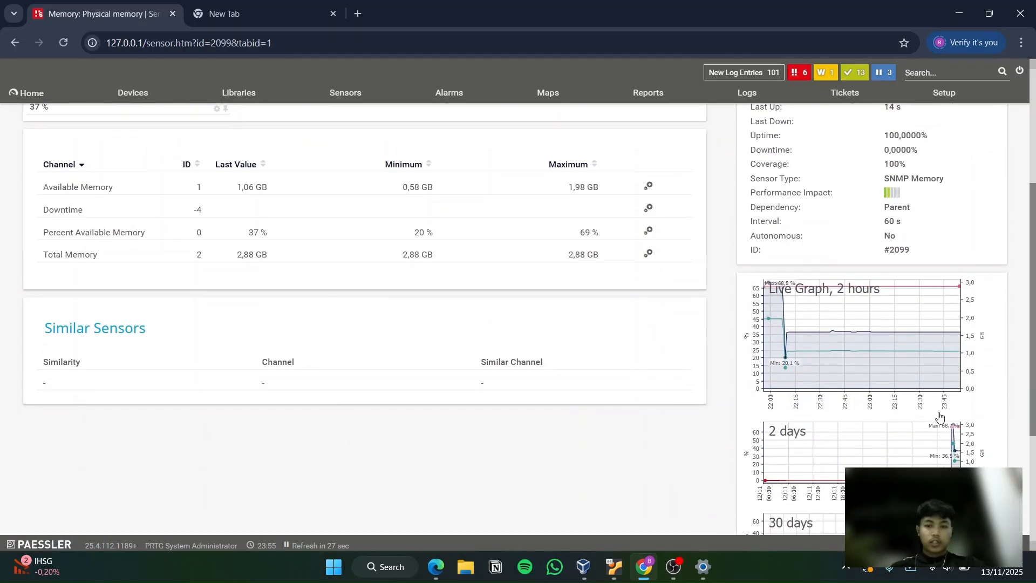
left_click(865, 353)
Examine the live graph of percent available, available and total memory, along with the averages table beneath it
scroll(425, 391, "down", 2)
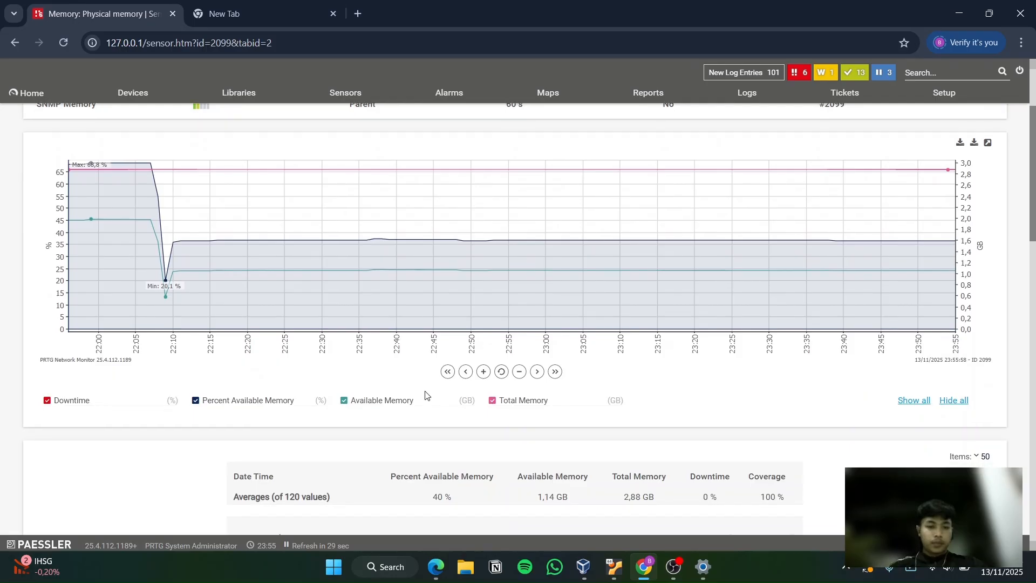
scroll(425, 390, "up", 2)
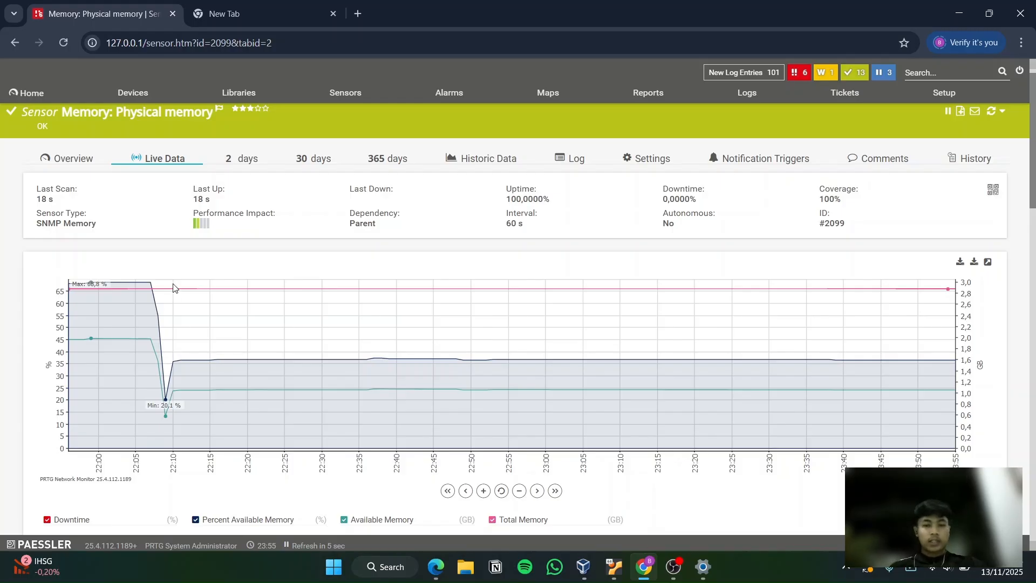
scroll(173, 288, "up", 1)
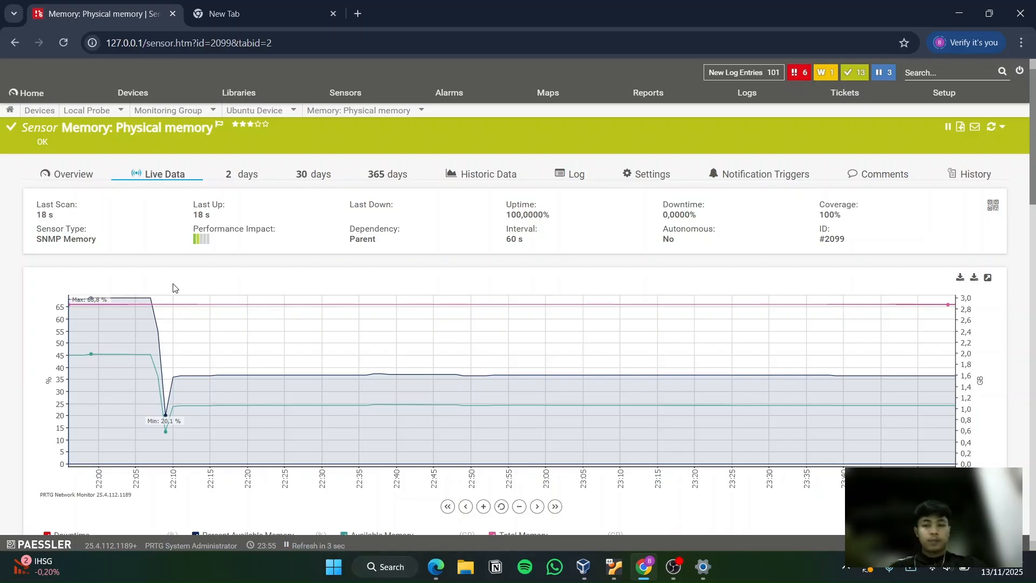
scroll(173, 288, "down", 1)
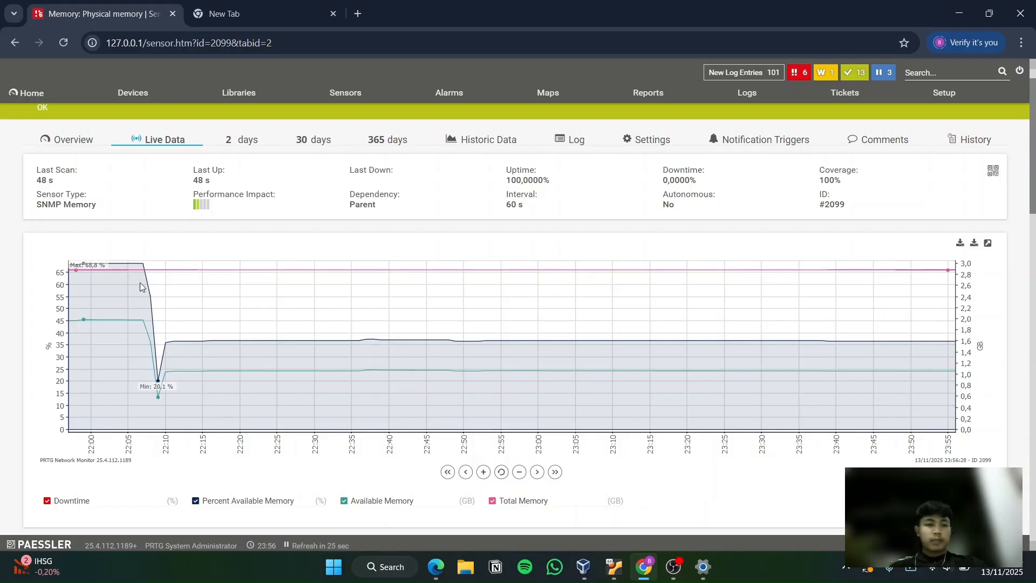
scroll(140, 286, "up", 1)
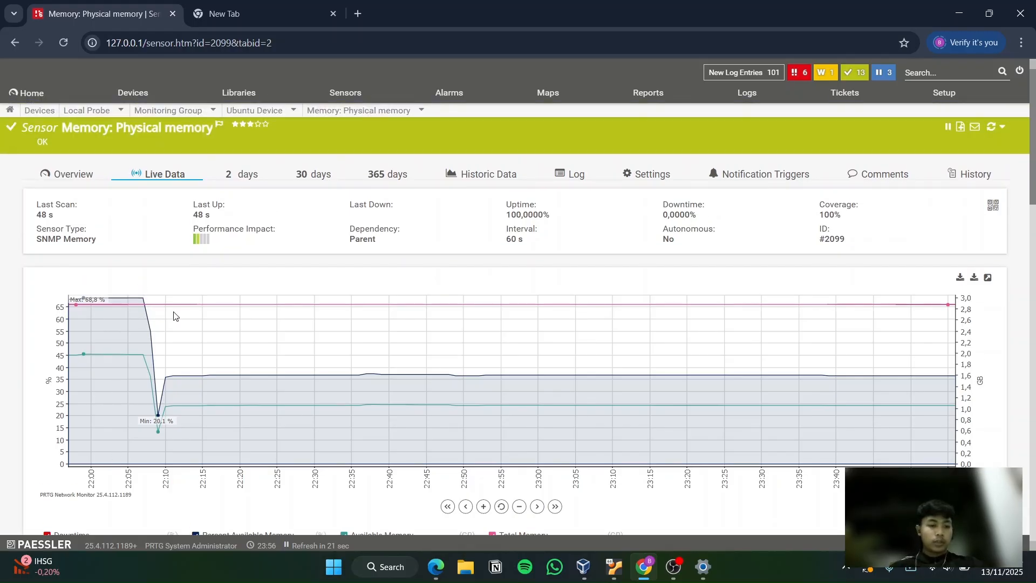
scroll(149, 338, "down", 1)
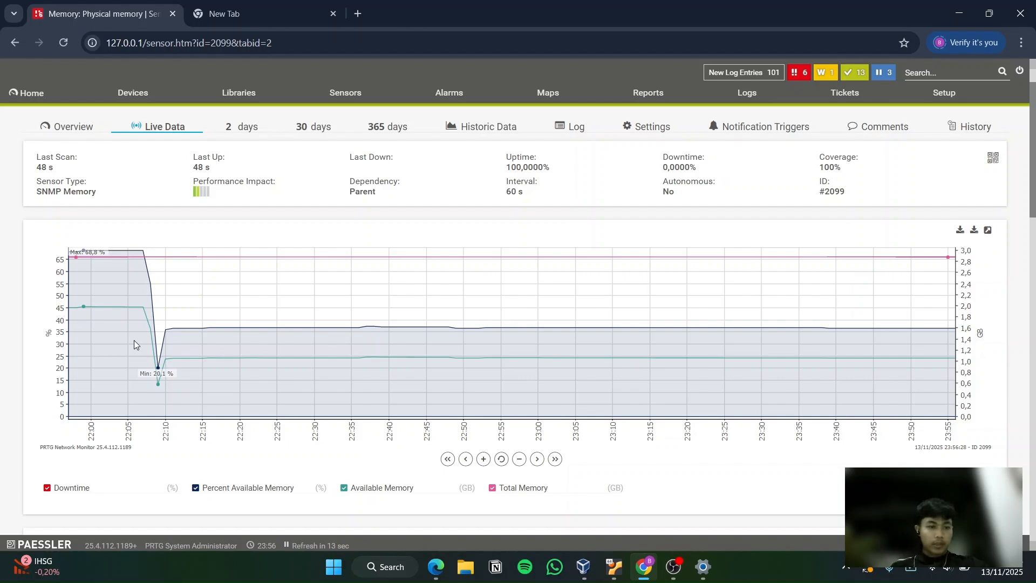
scroll(134, 344, "up", 1)
scroll(134, 344, "down", 4)
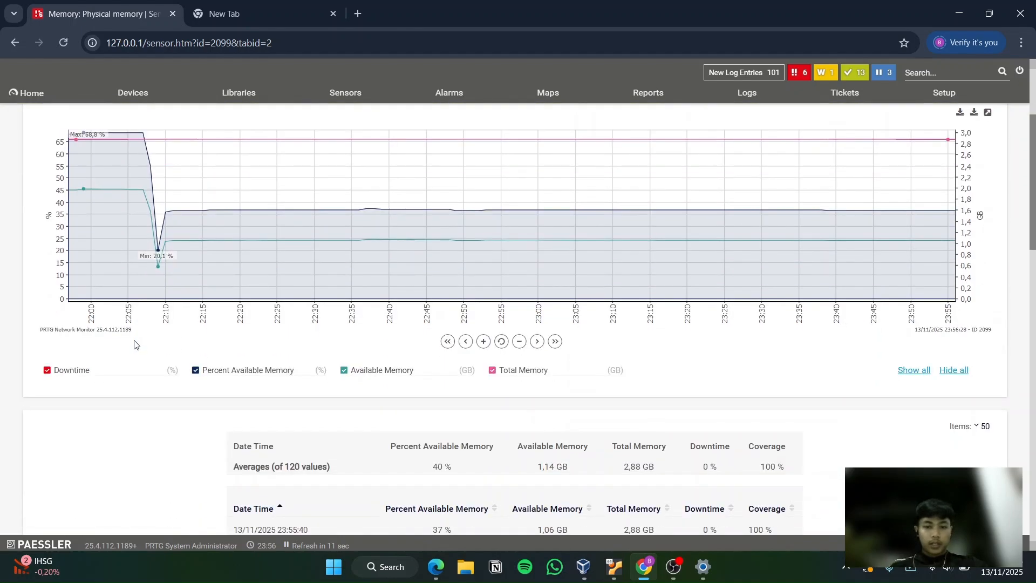
scroll(135, 344, "up", 3)
scroll(275, 338, "down", 2)
scroll(276, 338, "down", 3)
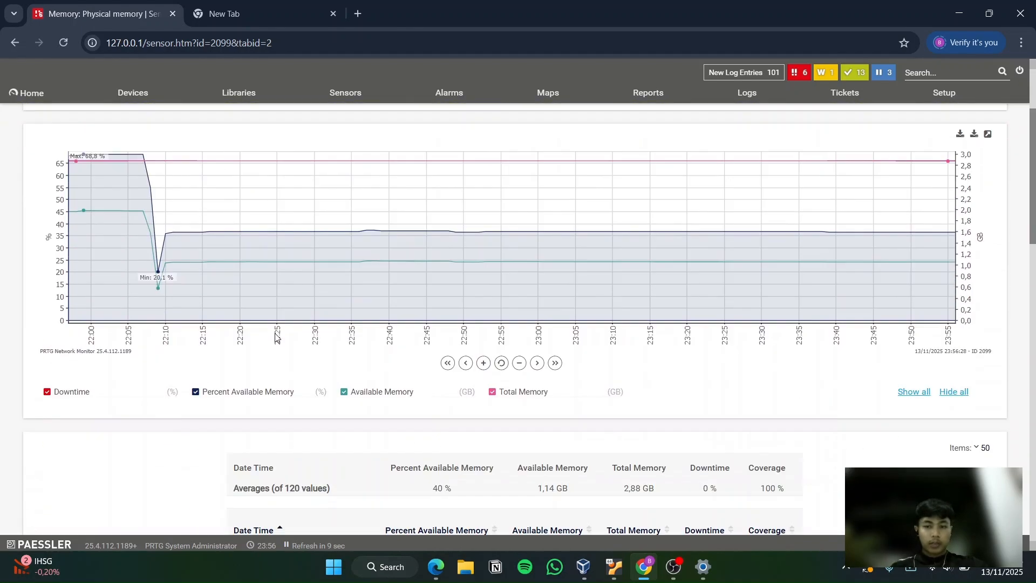
scroll(275, 337, "up", 5)
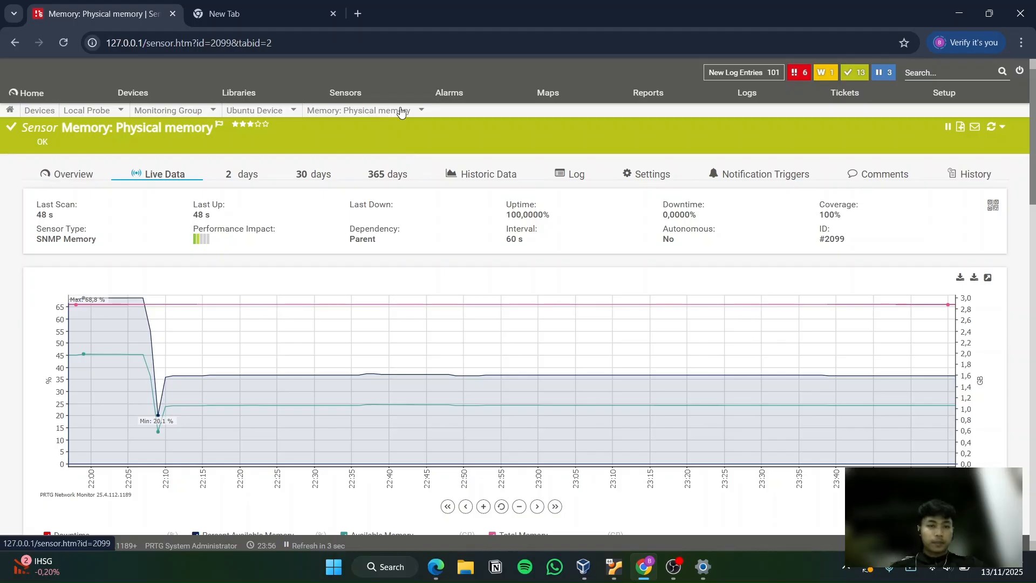
Switch to the SNMP Disk Free v2 / sensor and check its channel values and Free Space % gauge
mouse_move(399, 109)
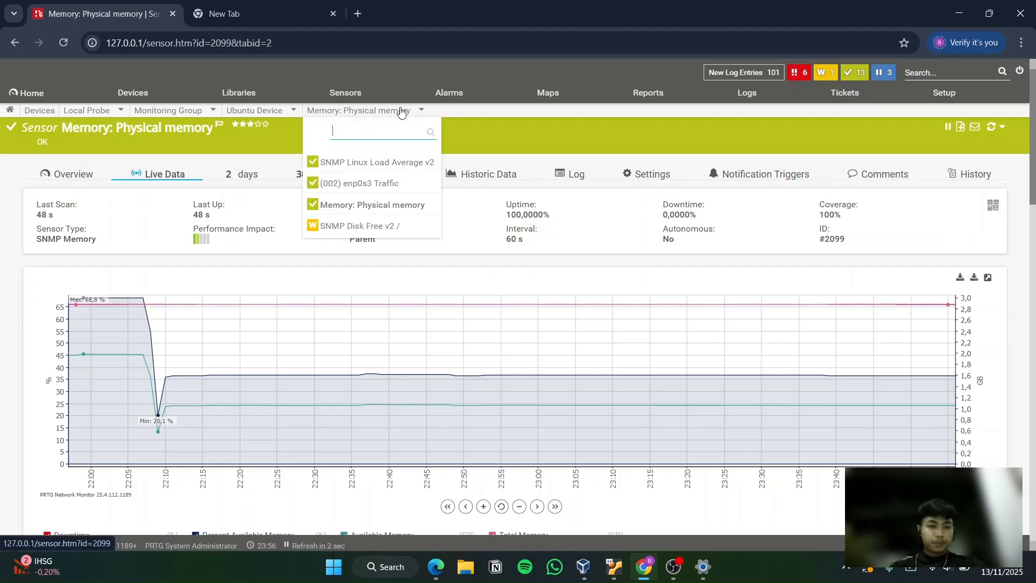
left_click(344, 226)
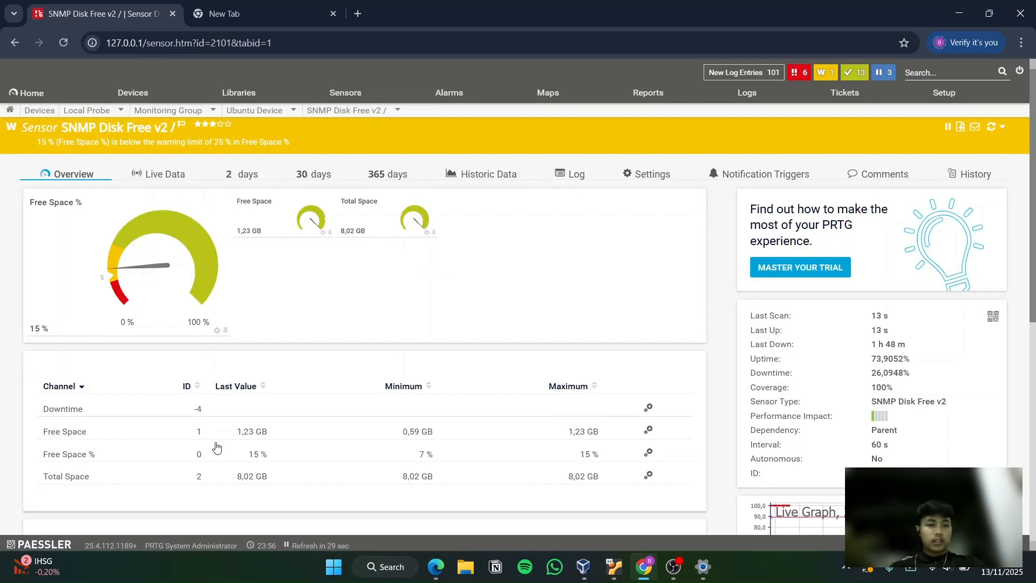
mouse_move(198, 340)
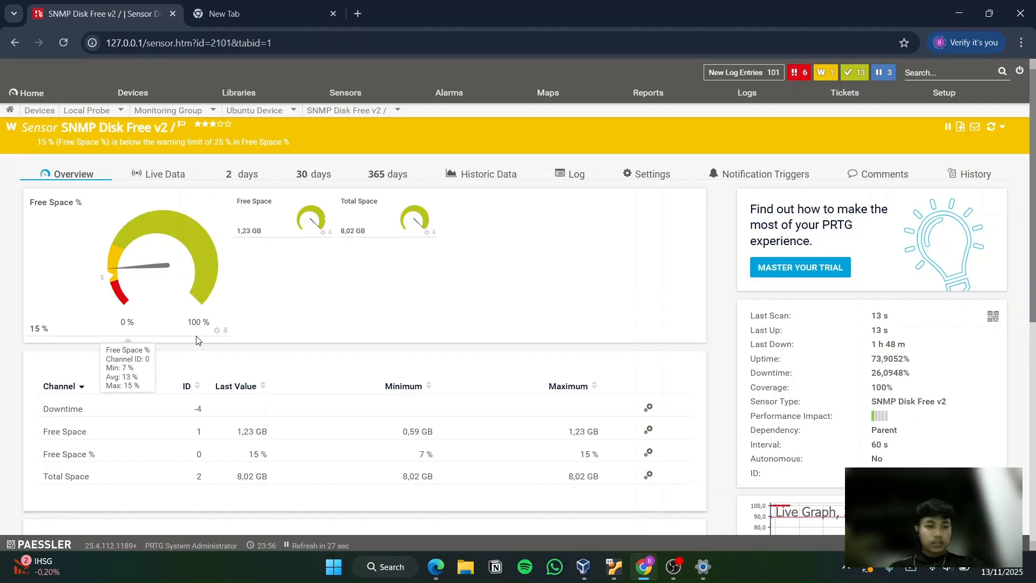
Check the disk sensor's Free Space % gauge and show its two-hour live graph in full
scroll(197, 340, "down", 1)
scroll(262, 291, "up", 1)
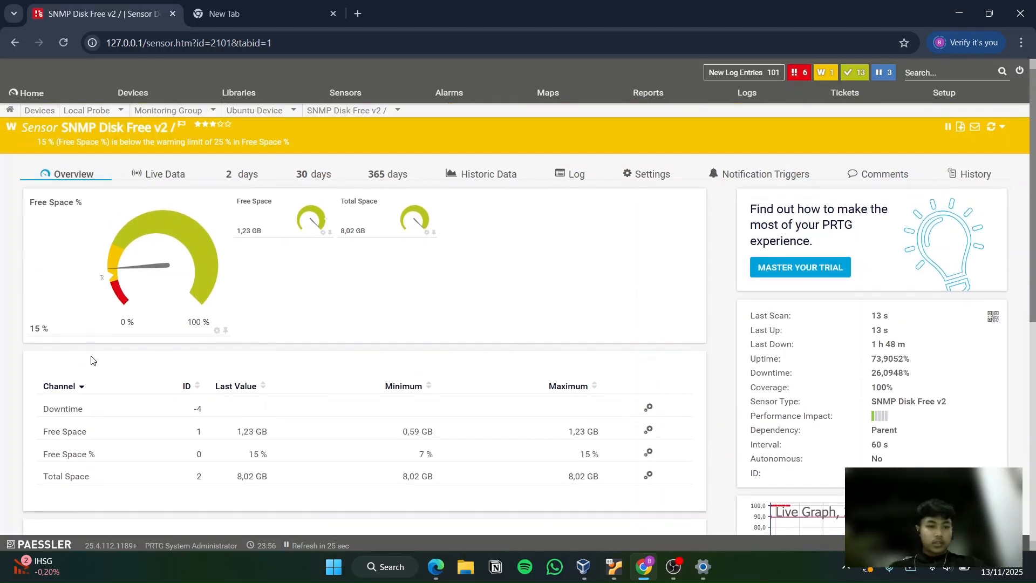
mouse_move(183, 267)
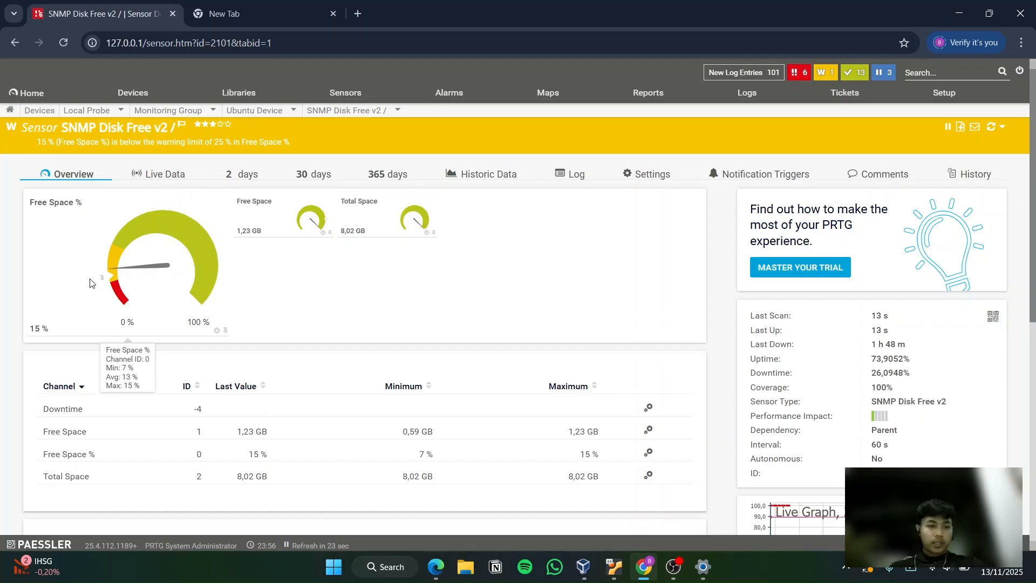
scroll(681, 396, "down", 1)
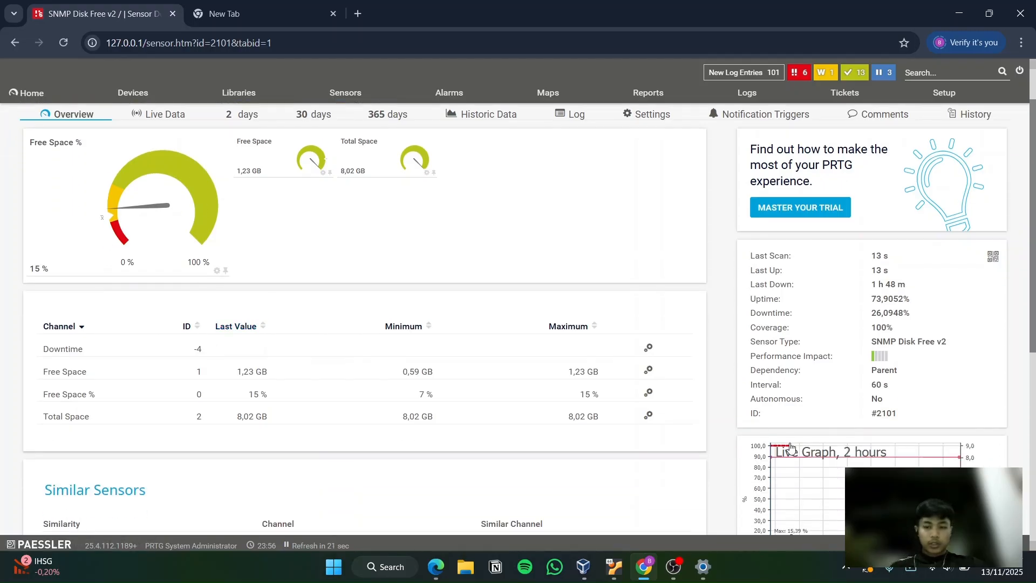
left_click(776, 494)
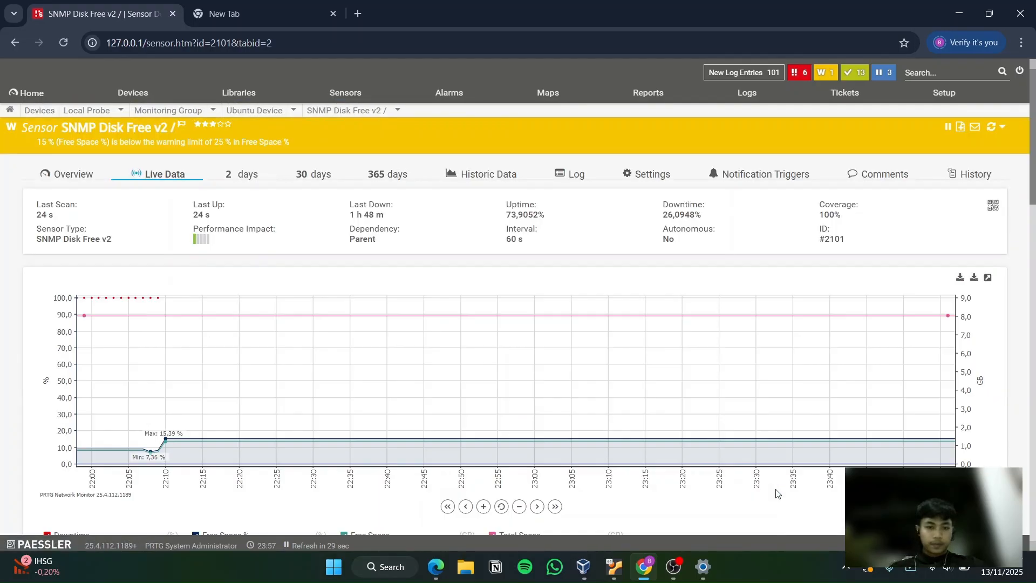
Examine the disk sensor's live graph of downtime, free space and total space, along with the averages table beneath it
scroll(541, 393, "down", 1)
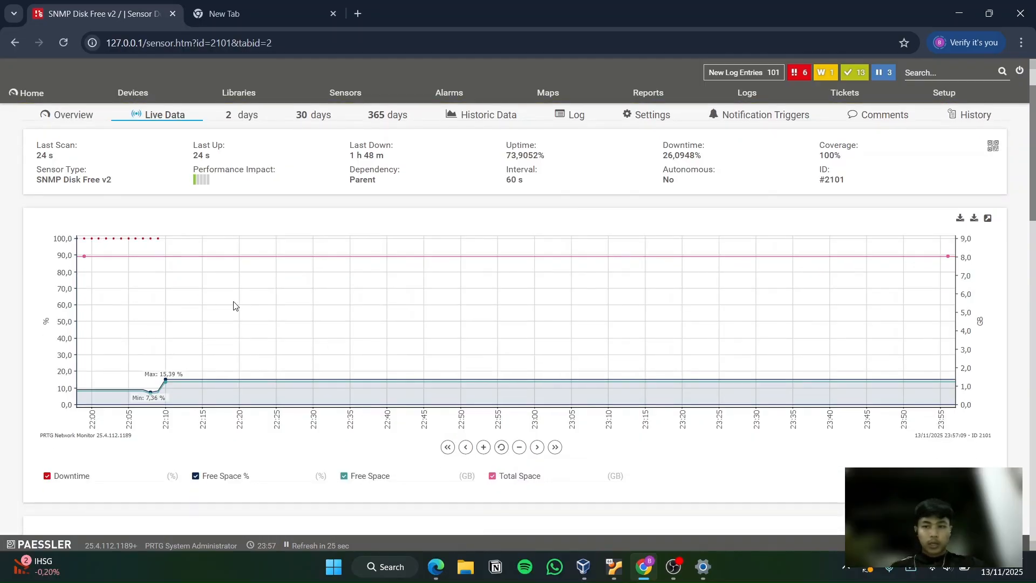
scroll(233, 305, "up", 1)
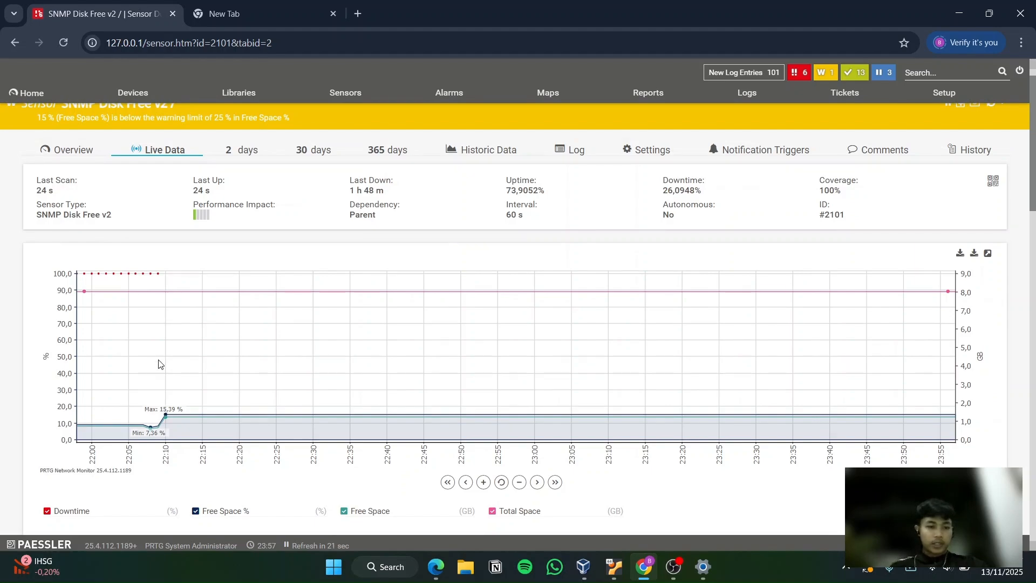
scroll(164, 407, "down", 4)
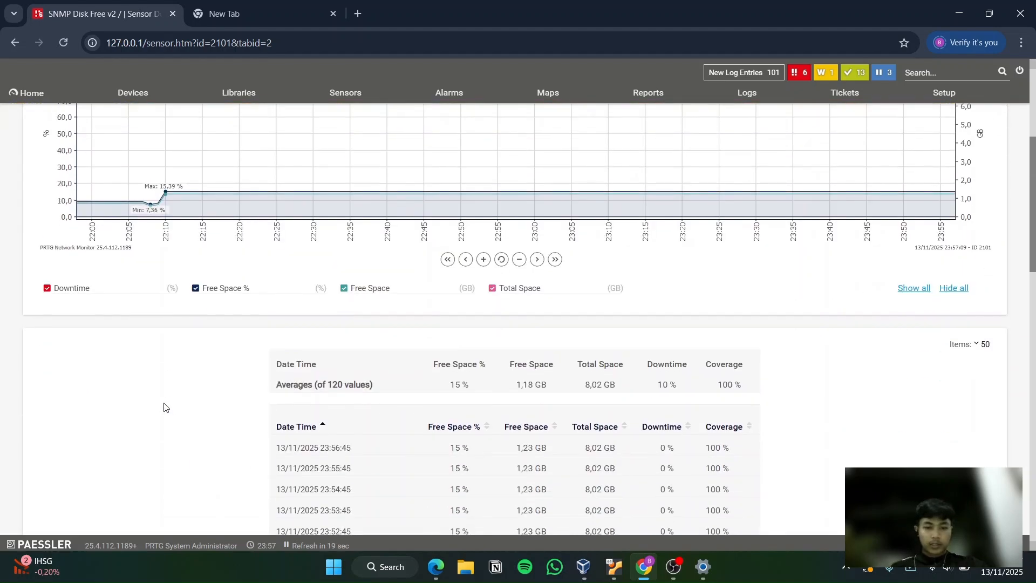
scroll(378, 356, "up", 1)
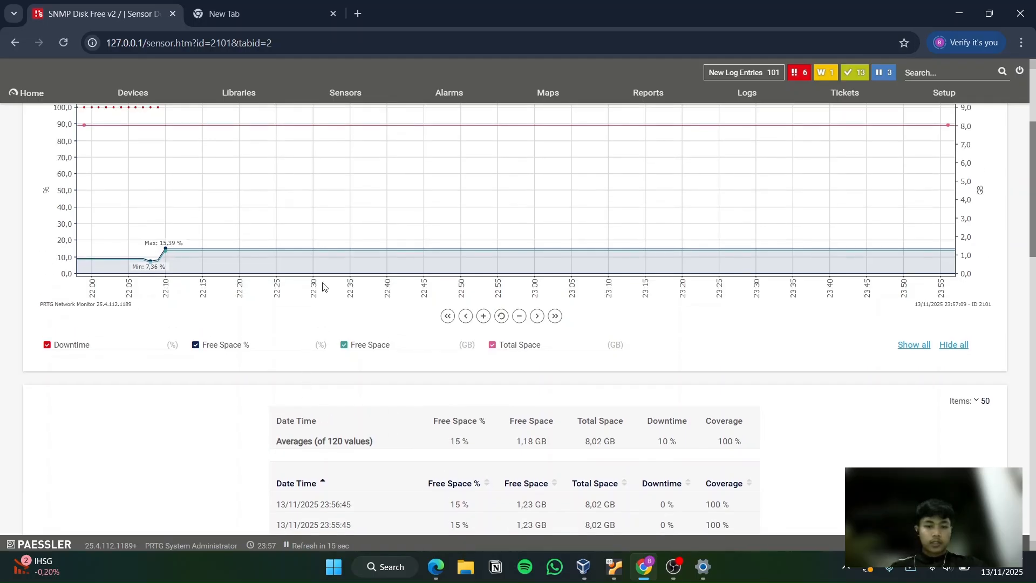
scroll(323, 287, "up", 3)
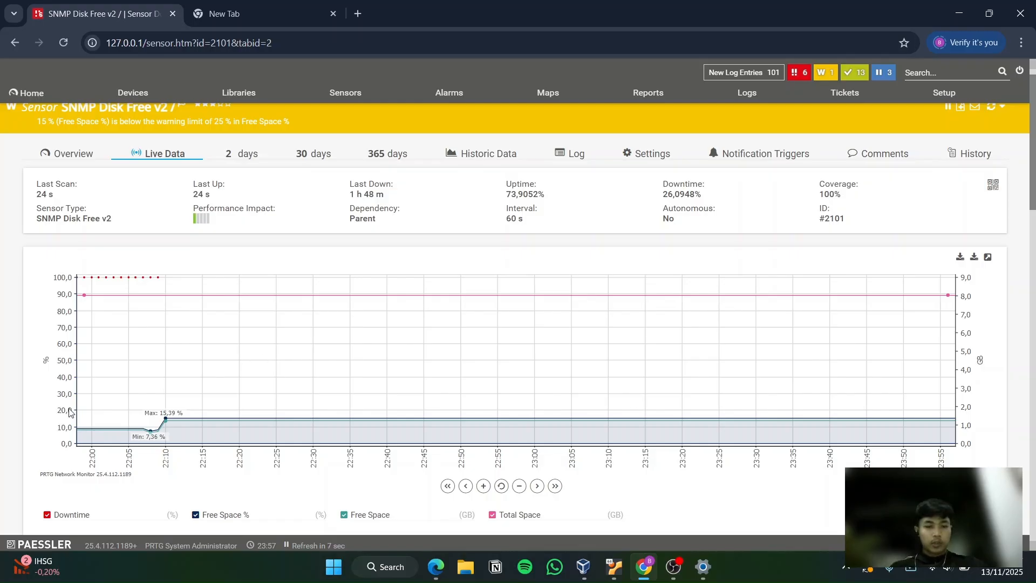
scroll(246, 439, "up", 1)
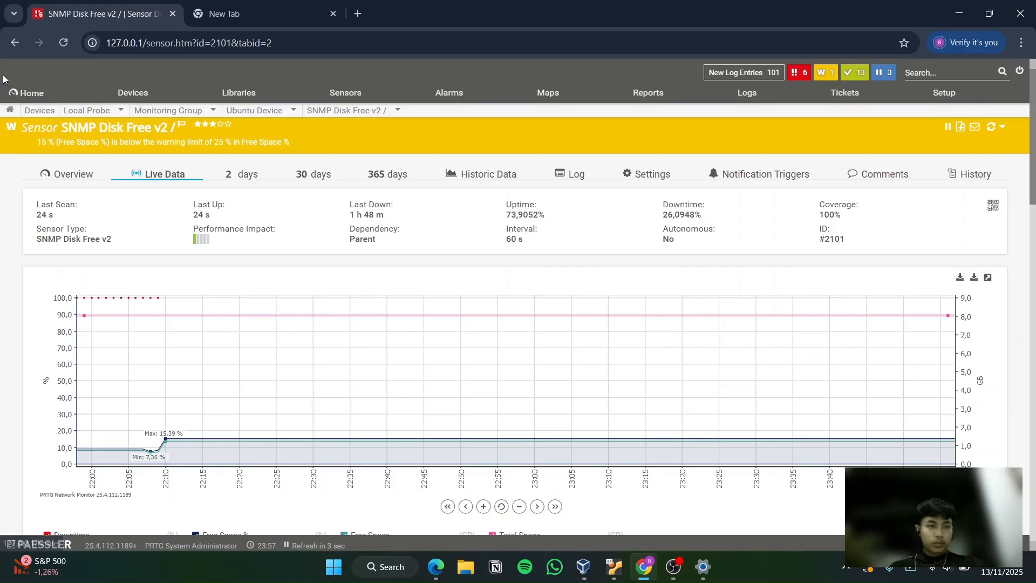
Return to the disk sensor's overview and examine its Free Space % gauge and the channel table's last, minimum and maximum values
left_click(15, 43)
scroll(288, 248, "down", 1)
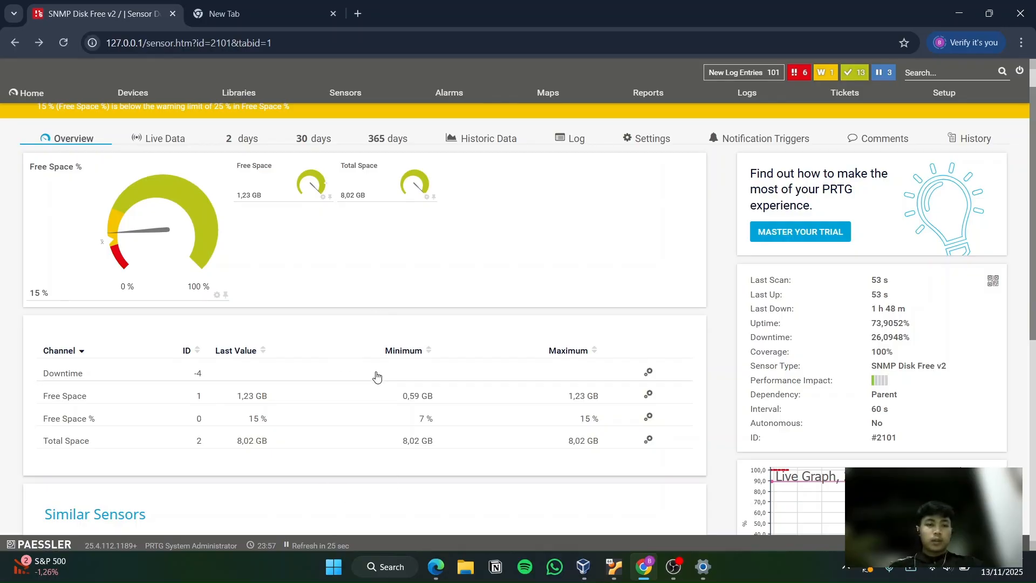
scroll(373, 319, "up", 1)
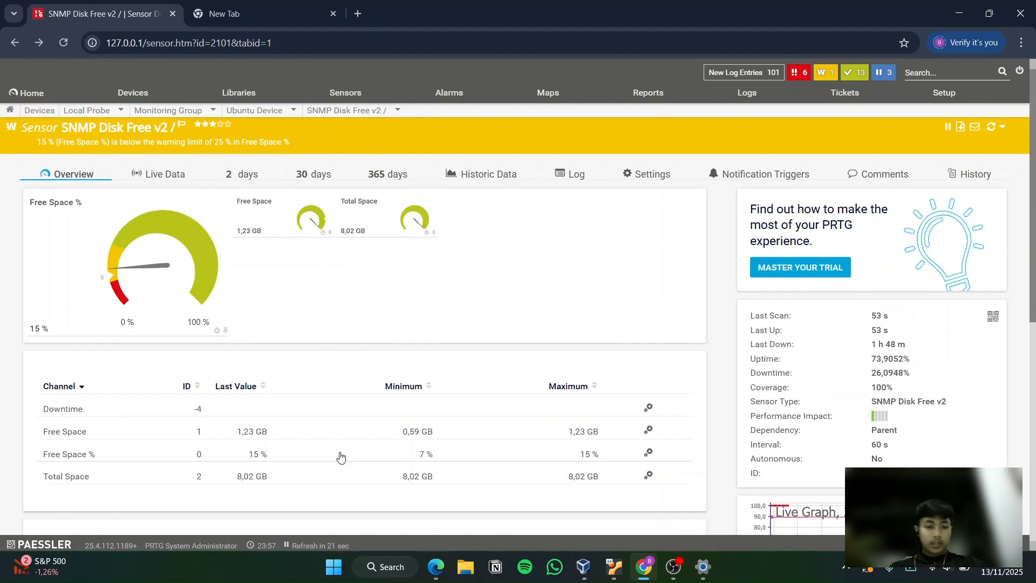
scroll(300, 296, "down", 1)
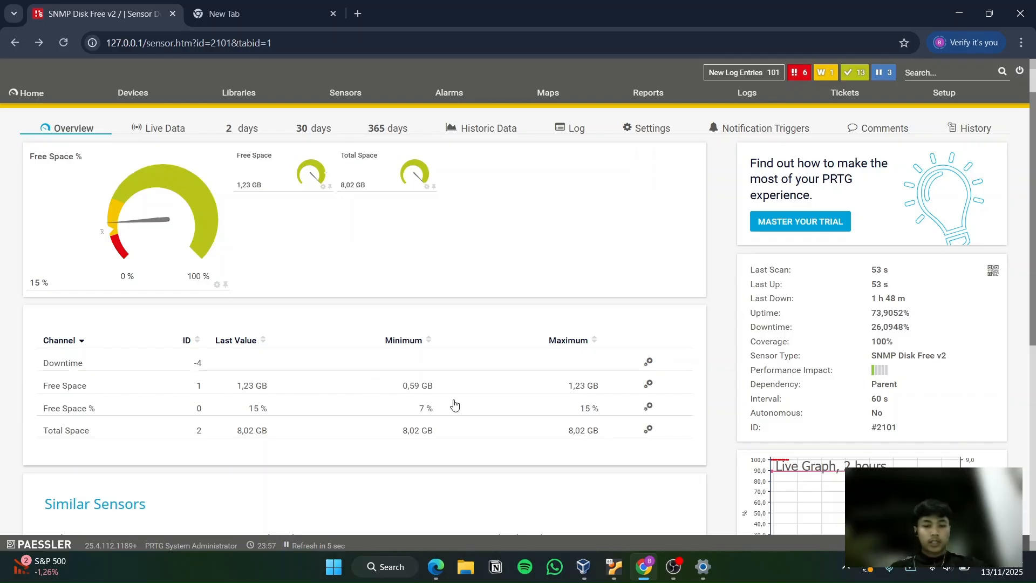
scroll(561, 313, "up", 1)
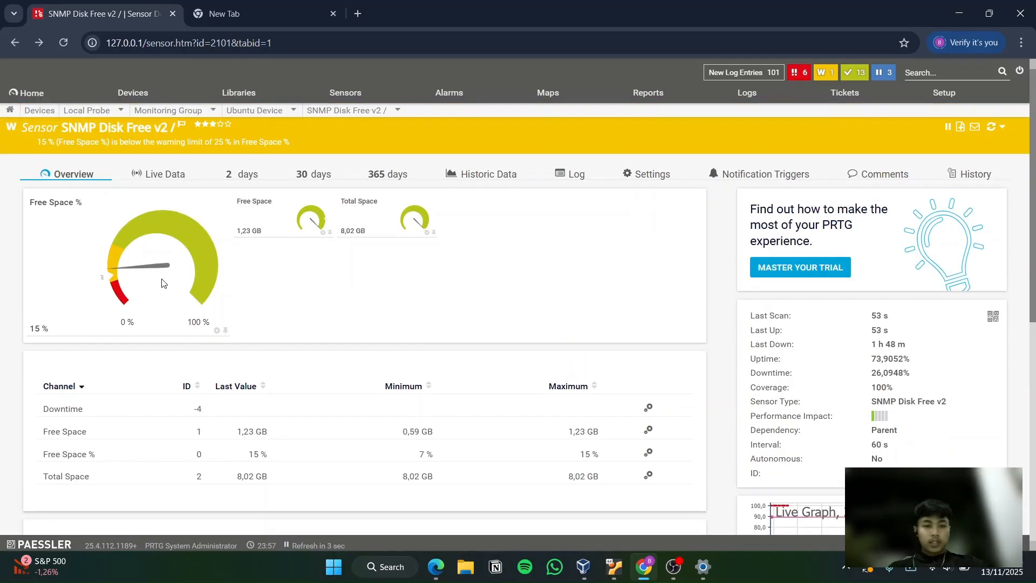
scroll(352, 303, "down", 4)
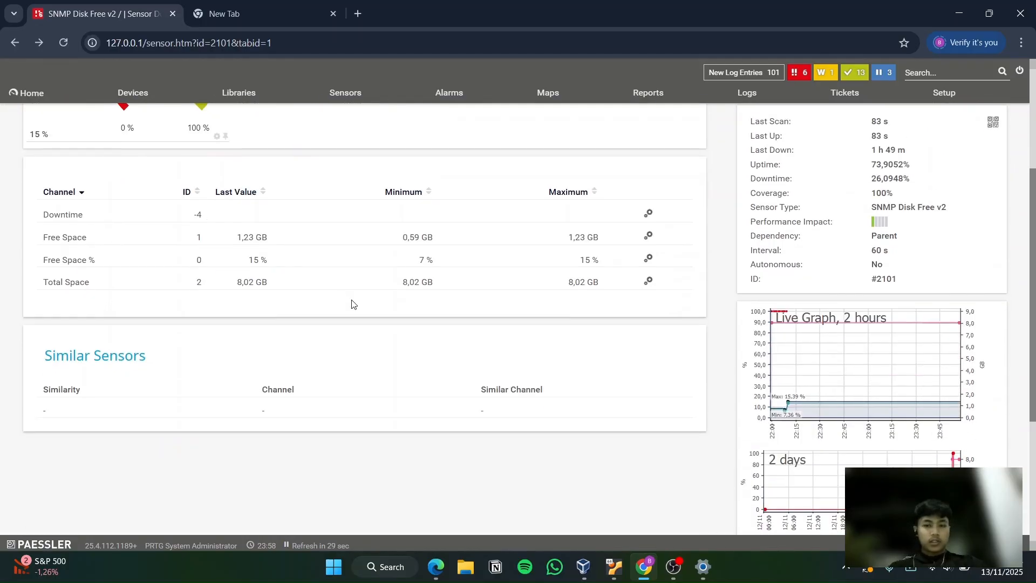
scroll(351, 303, "up", 4)
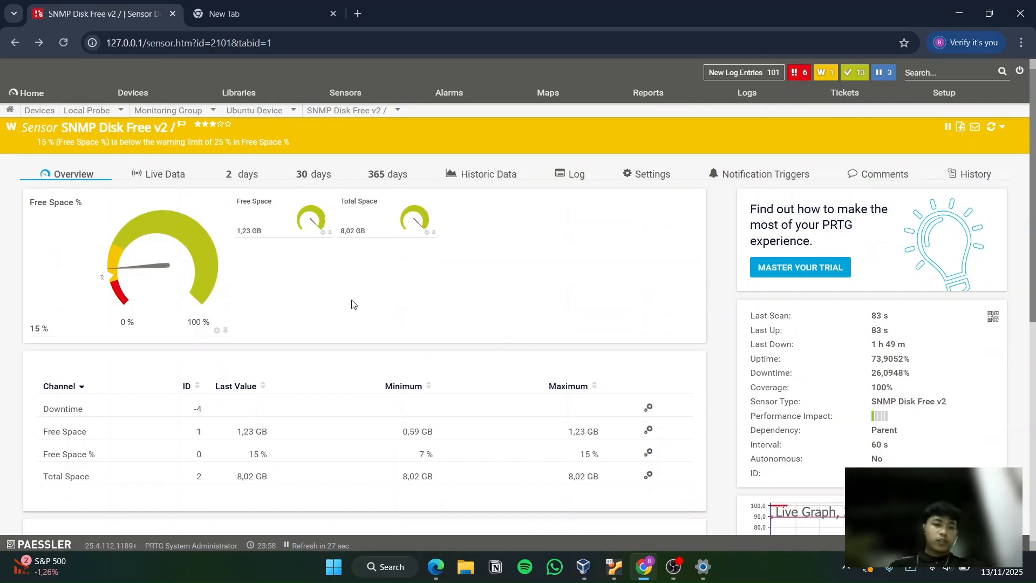
mouse_move(128, 288)
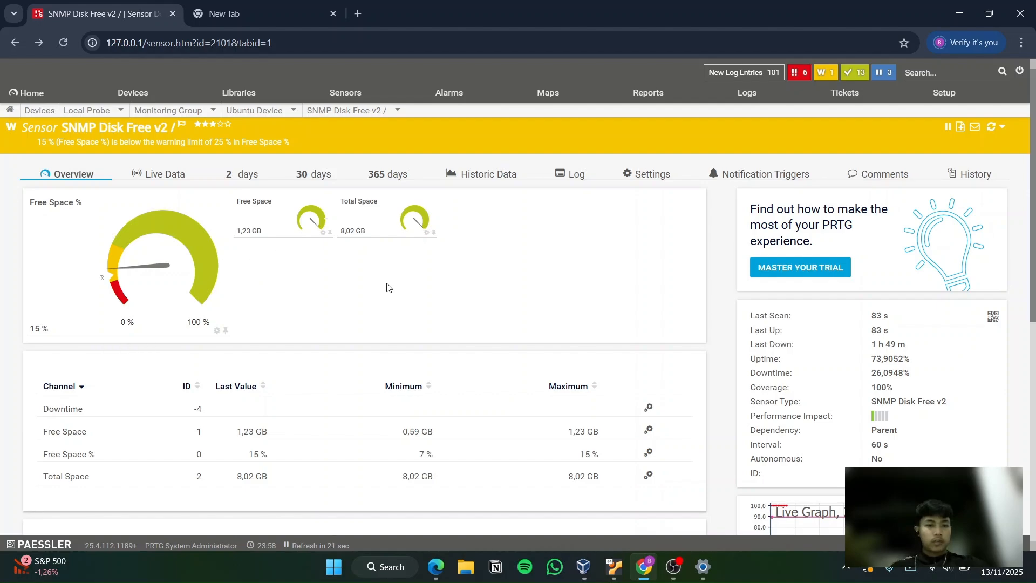
mouse_move(10, 98)
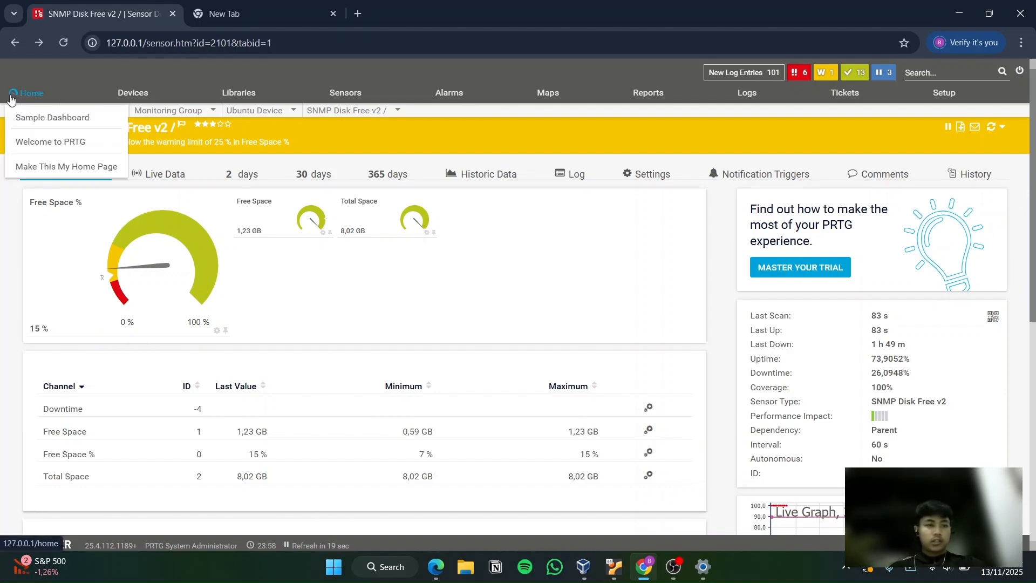
scroll(286, 319, "down", 2)
scroll(315, 249, "up", 2)
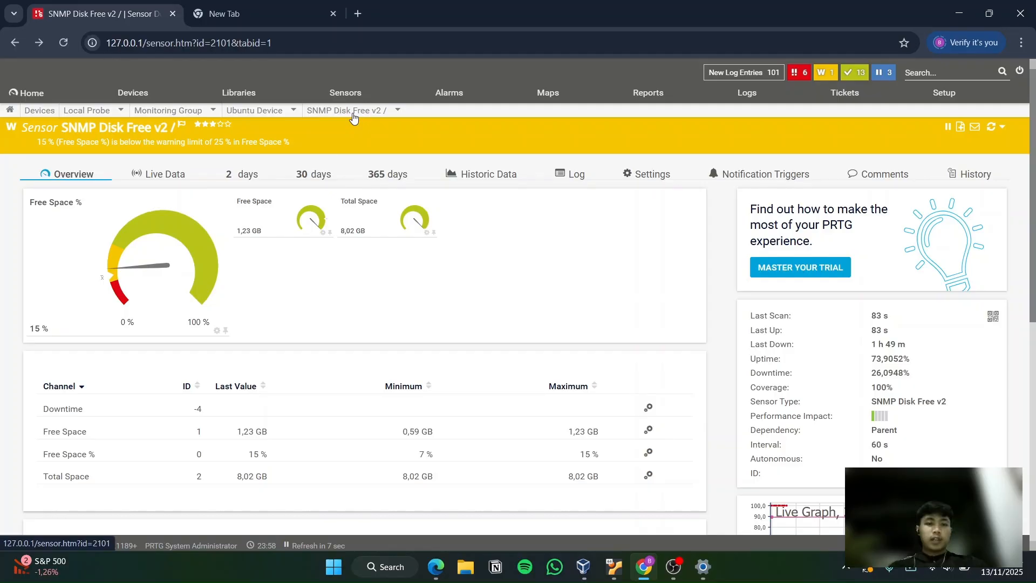
Go through the overviews of the SNMP Linux Load Average v2, (002) enp0s3 Traffic and Memory: Physical memory sensors in turn
mouse_move(353, 117)
left_click(323, 163)
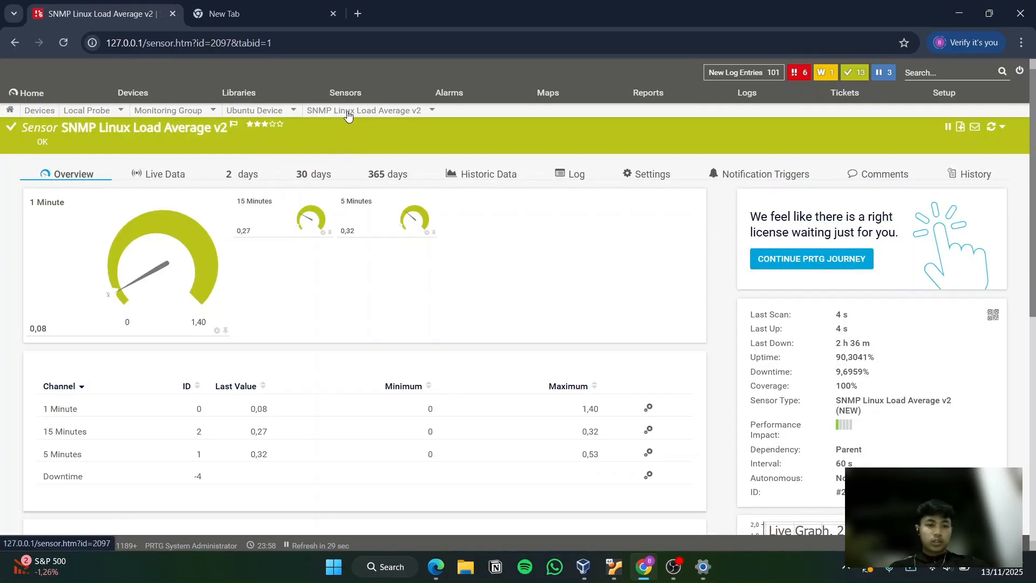
mouse_move(384, 116)
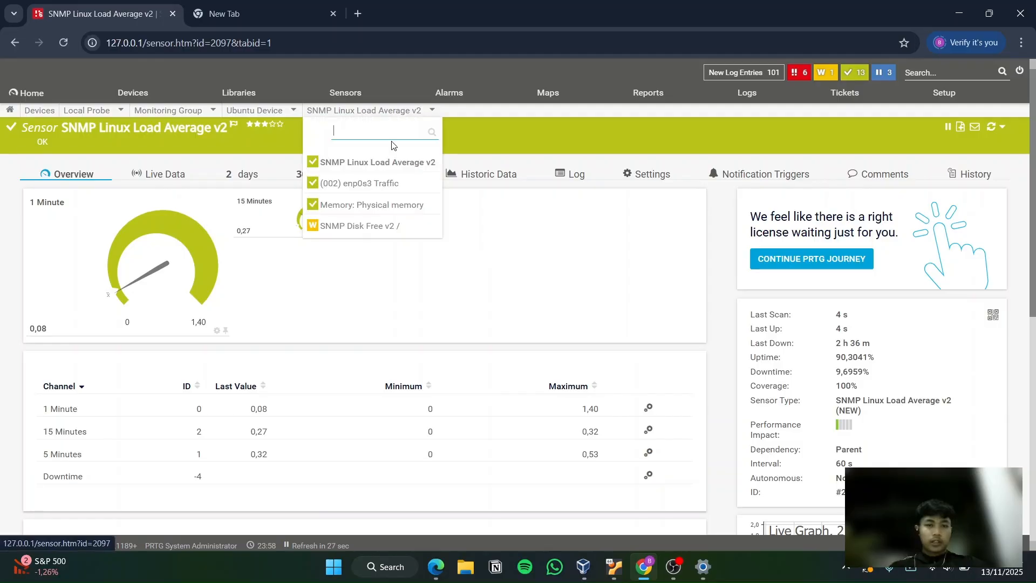
left_click(373, 183)
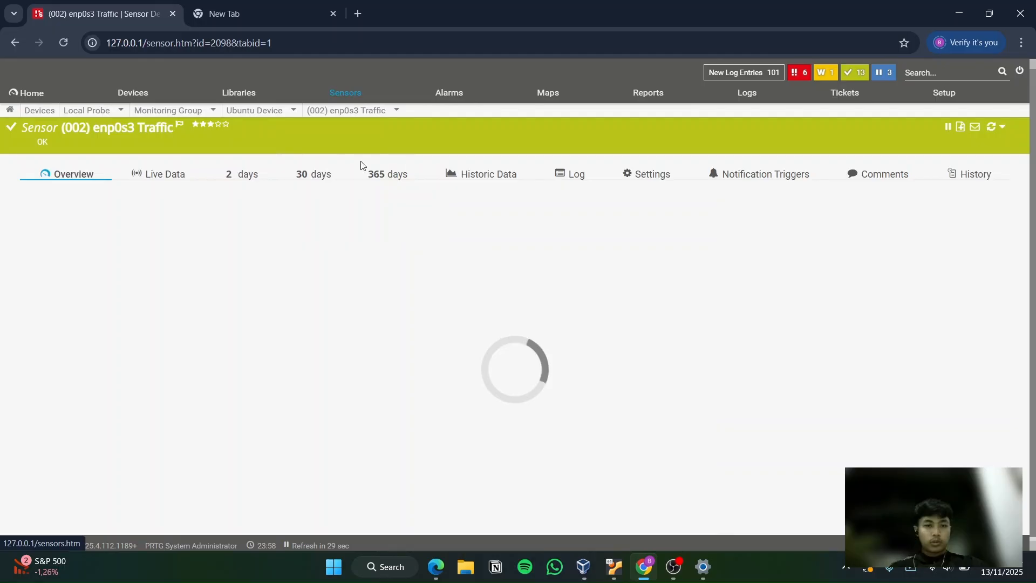
mouse_move(382, 115)
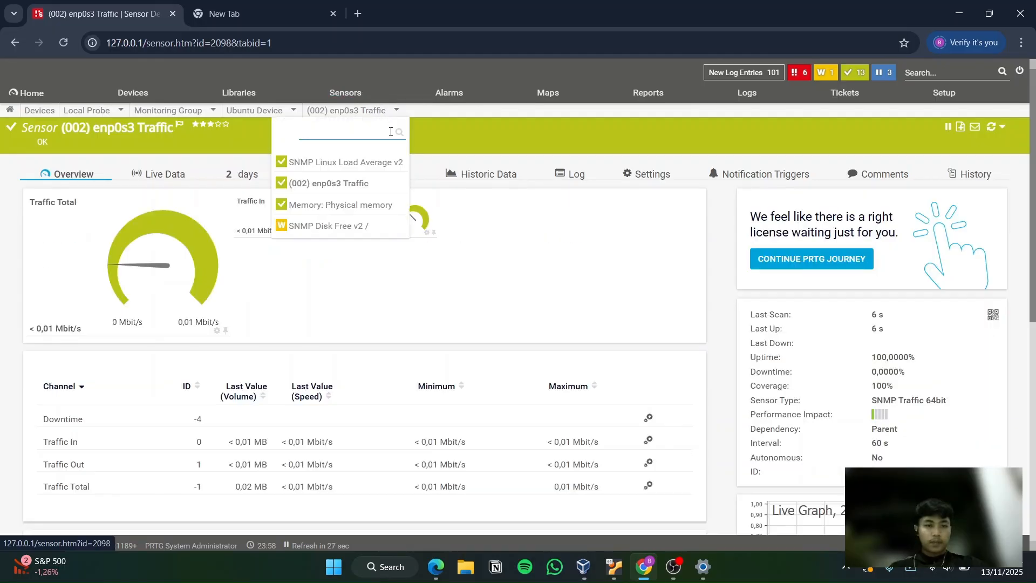
left_click(372, 205)
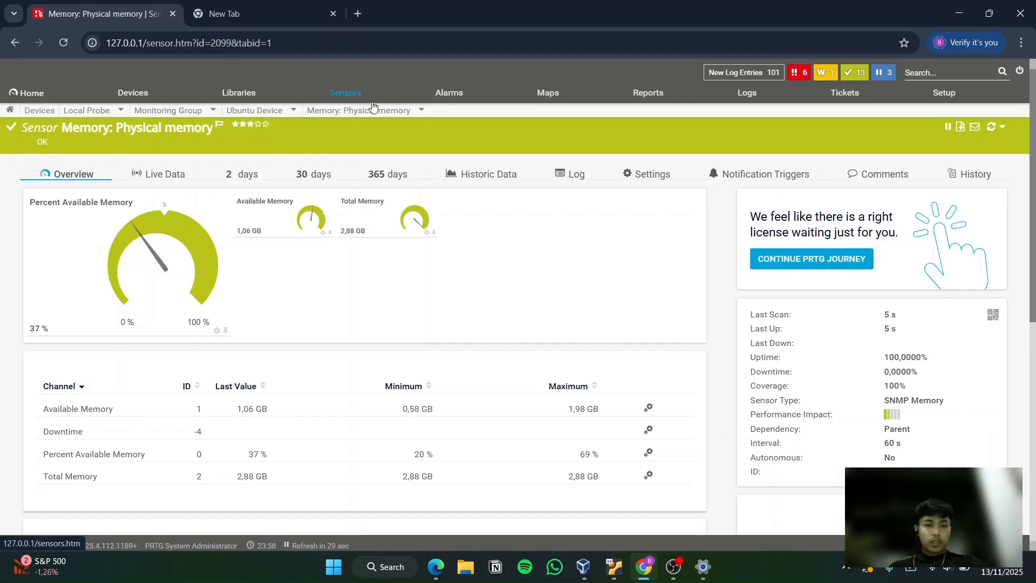
Switch to the SNMP Disk Free v2 / sensor and look over its gauges, channel table and history graphs
mouse_move(376, 113)
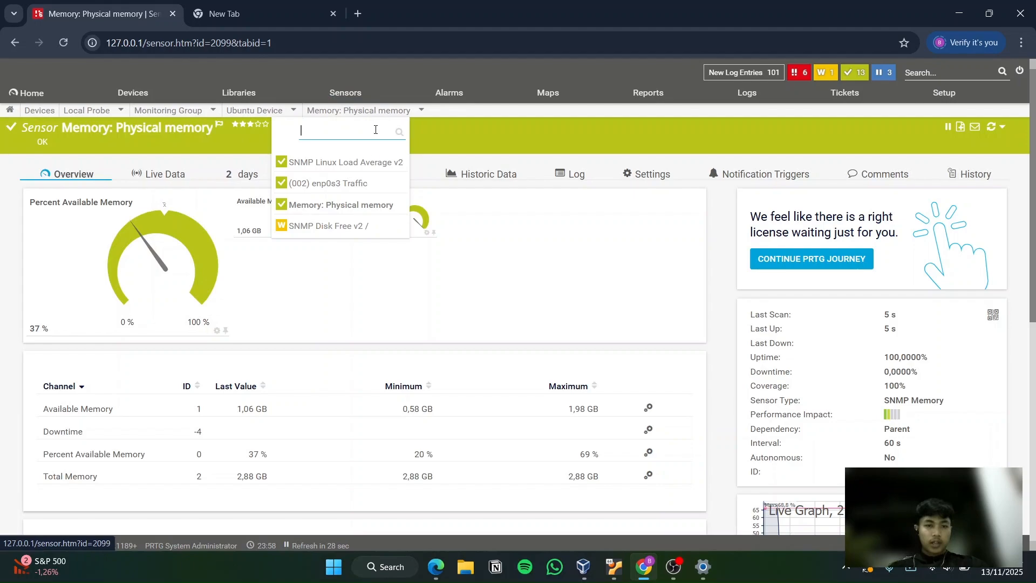
left_click(346, 222)
scroll(456, 275, "down", 7)
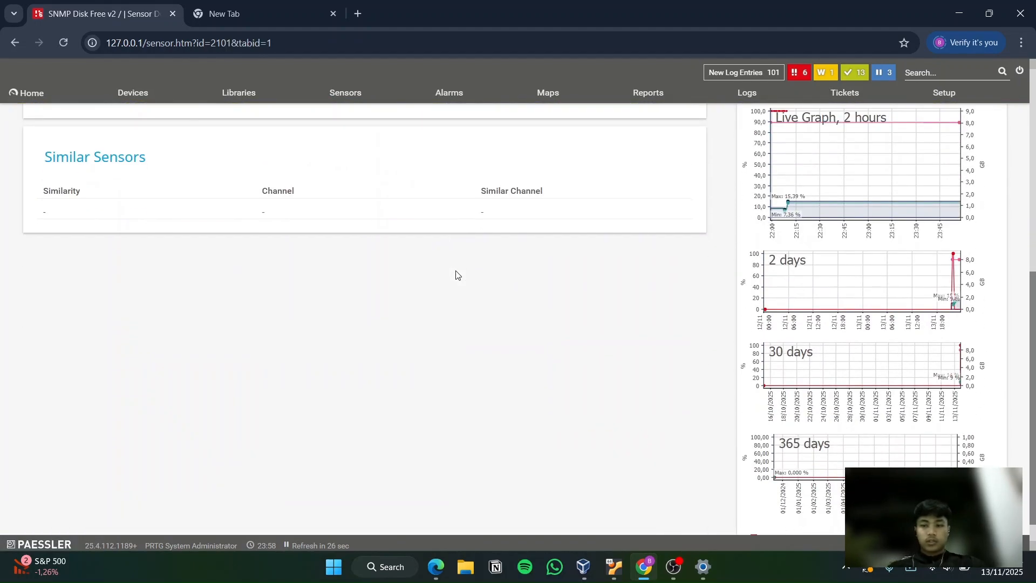
scroll(456, 275, "up", 10)
scroll(457, 275, "down", 1)
scroll(457, 275, "up", 1)
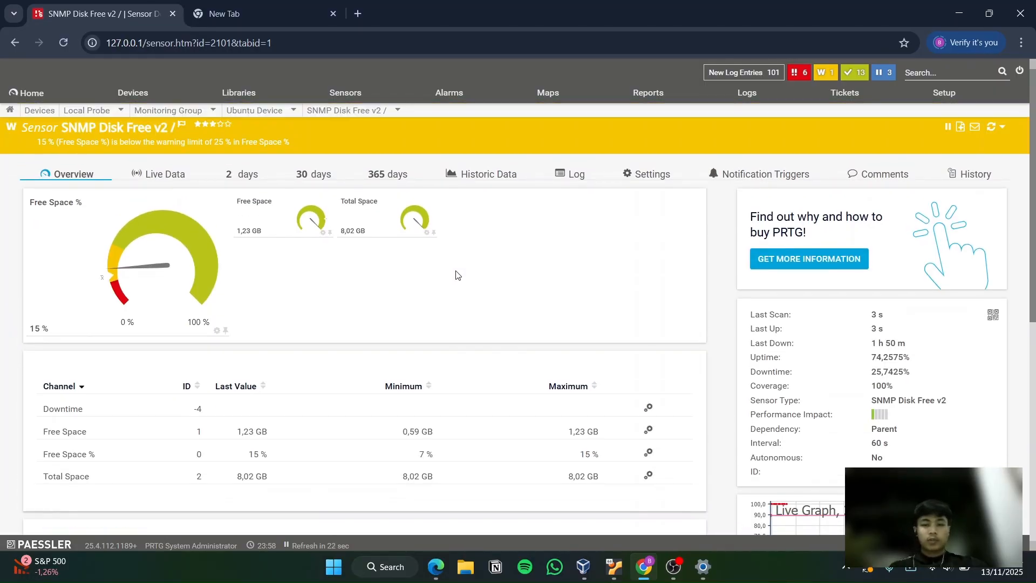